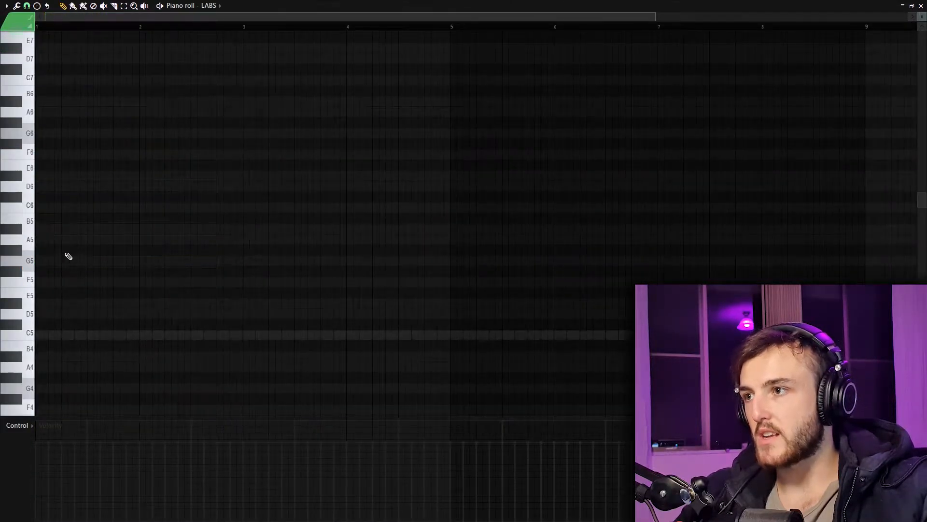
# Step: Draw a sustained chord of G5, A#5 and D6 from the start of bar 1 and play it back
pyautogui.click(67, 259)
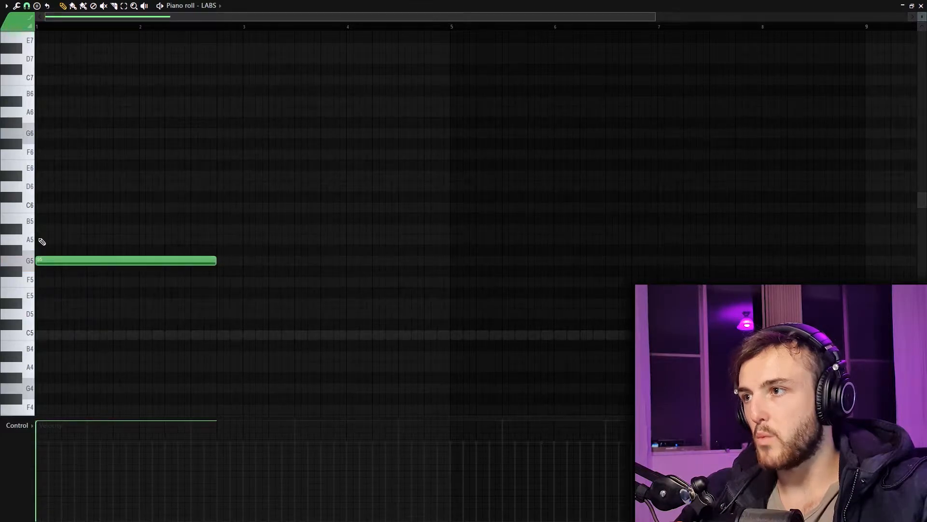
pyautogui.click(43, 229)
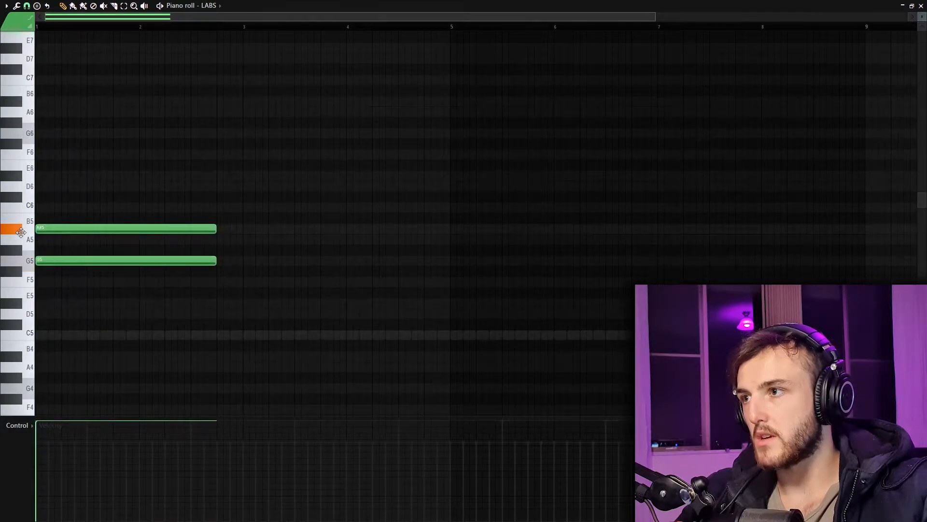
pyautogui.click(40, 188)
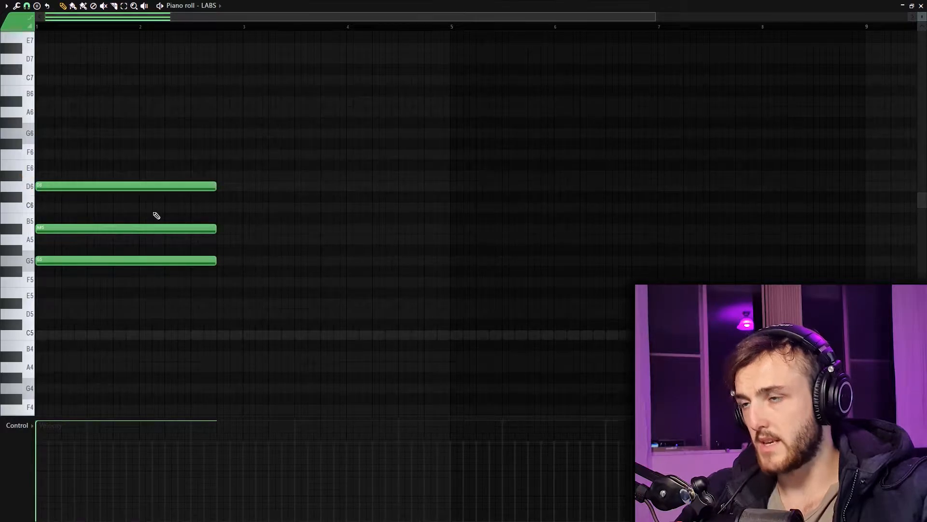
pyautogui.press('space')
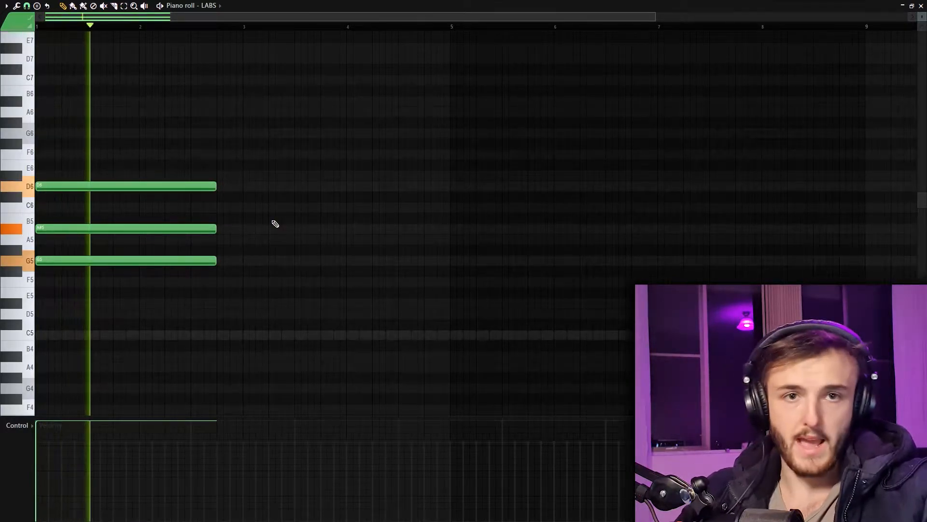
pyautogui.press('space')
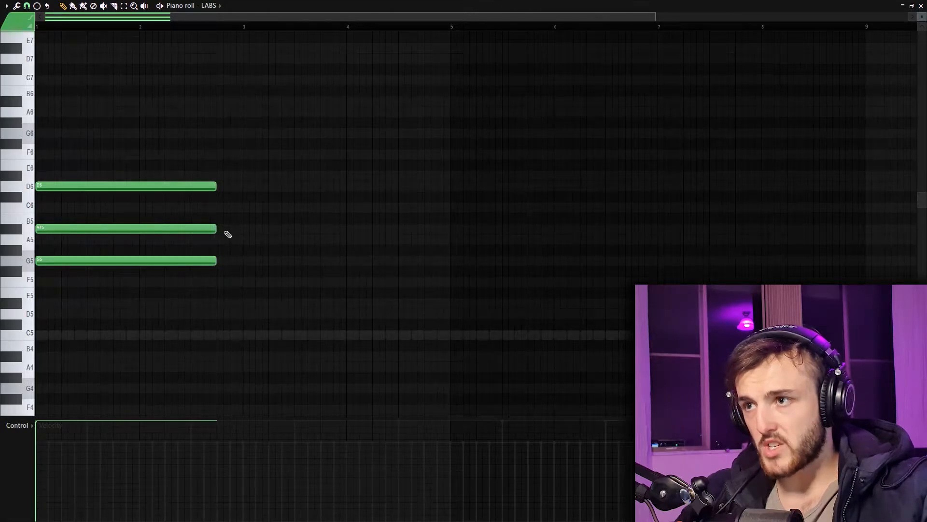
# Step: Copy the chord after the first and transpose the copy to D5, F5 and A5, then listen to it
pyautogui.moveTo(188, 161); pyautogui.dragTo(138, 264)
pyautogui.scroll(2, 96, 305)
pyautogui.moveTo(203, 268); pyautogui.dragTo(251, 307)
pyautogui.press('space')
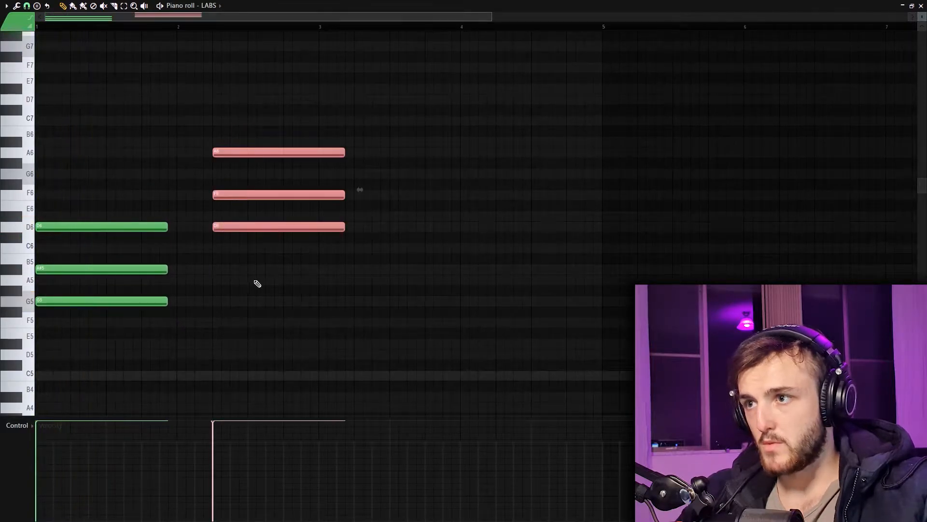
pyautogui.hotkey('ctrl', 'Down')
pyautogui.press('space')
pyautogui.click(266, 249)
pyautogui.scroll(-3, 259, 242)
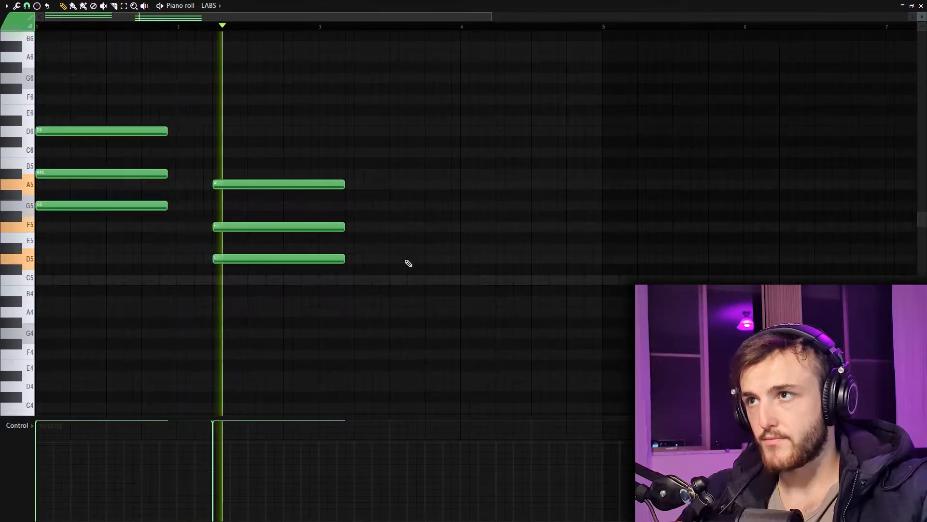
pyautogui.scroll(-2, 396, 258)
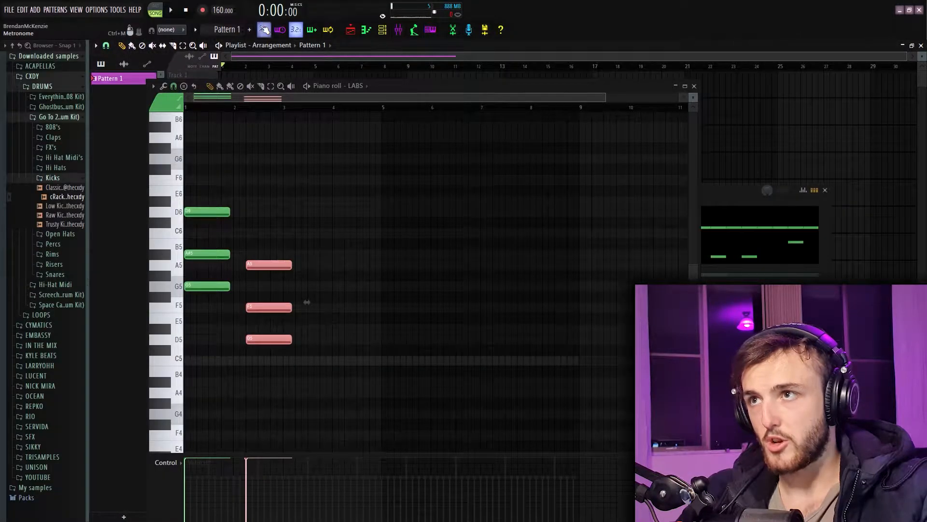
# Step: Maximize the piano roll, shorten the second chord and add a third chord of D#5, G5 and A#5 at bar 3
pyautogui.click(685, 87)
pyautogui.press('space')
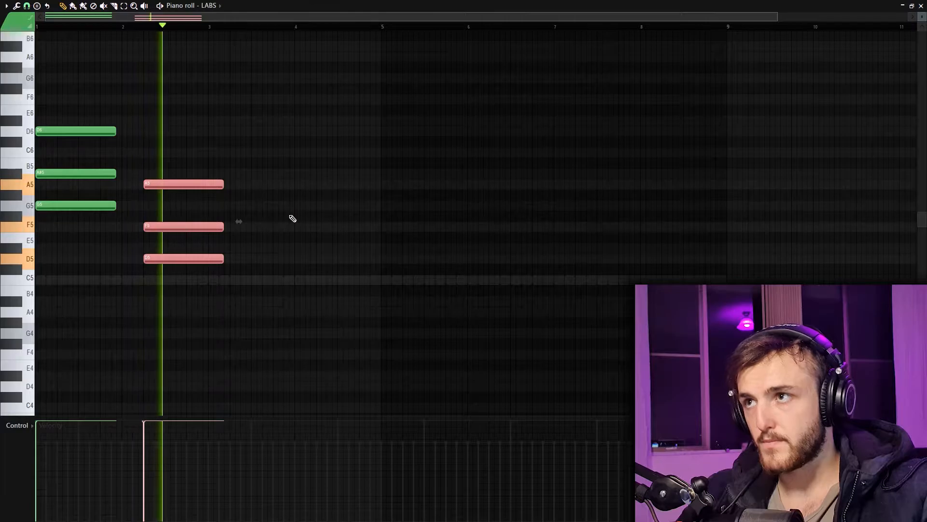
pyautogui.press('space')
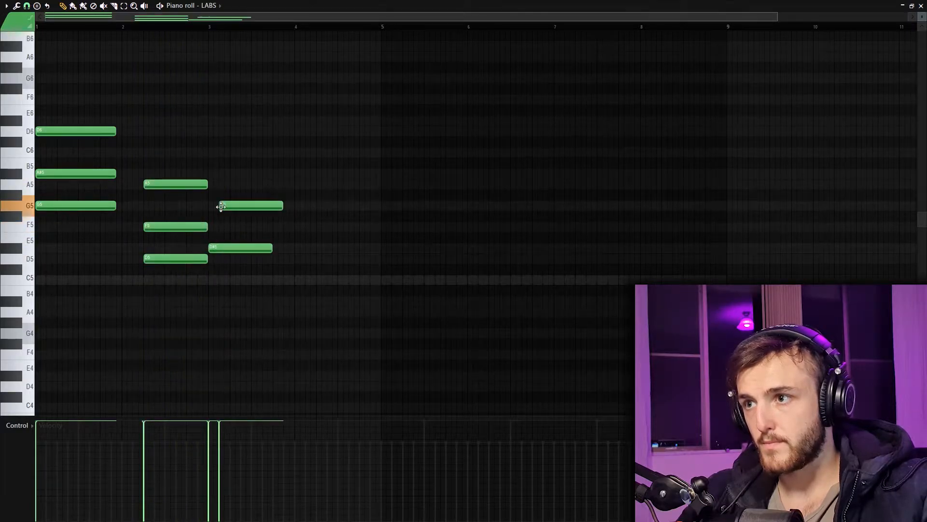
pyautogui.press('space')
pyautogui.scroll(3, 160, 271)
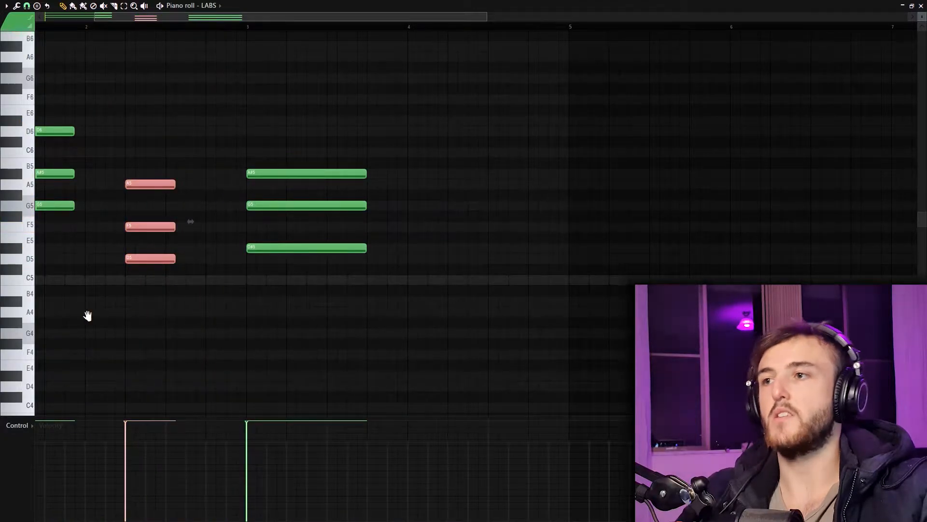
pyautogui.moveTo(87, 314); pyautogui.dragTo(341, 344)
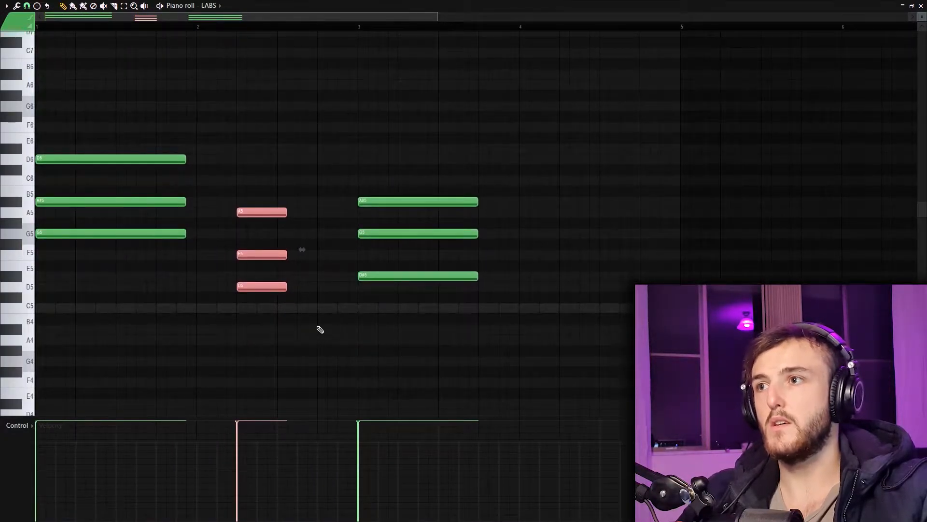
# Step: Try lengthening the first chord to the short chord and shifting the third chord earlier to close the gap, then listen
pyautogui.moveTo(186, 235); pyautogui.dragTo(243, 253)
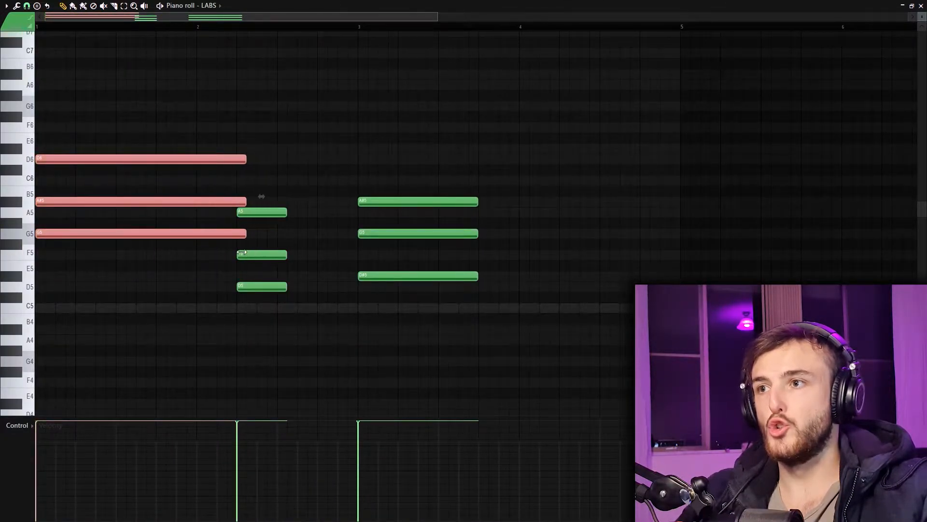
pyautogui.moveTo(379, 284); pyautogui.dragTo(306, 288)
pyautogui.press('space')
pyautogui.click(331, 325)
pyautogui.press('space')
pyautogui.press('space')
# Step: Shift the short chord to start midway through bar 2, extend the first chord to meet it, and play back the timing
pyautogui.moveTo(266, 289); pyautogui.dragTo(300, 283)
pyautogui.moveTo(225, 122); pyautogui.dragTo(278, 236)
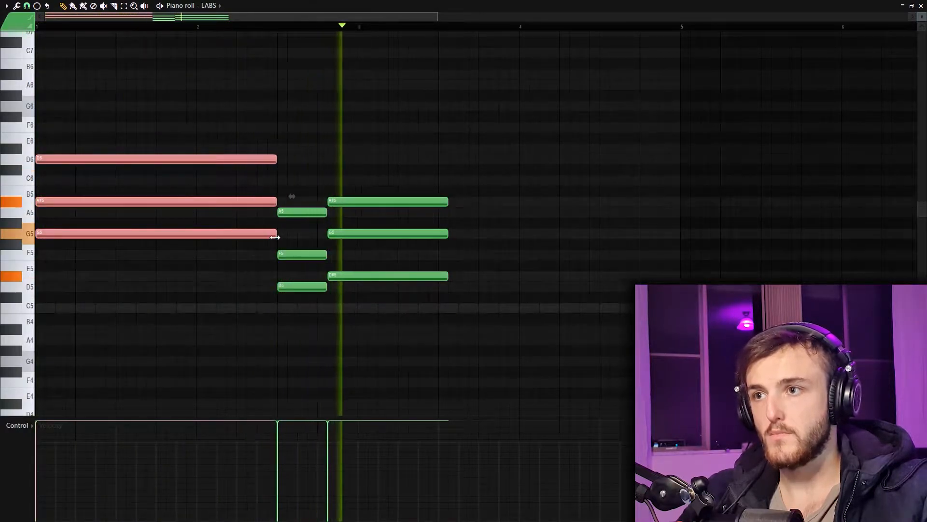
pyautogui.click(276, 266)
pyautogui.press('space')
# Step: Move the third chord to start at bar 3 and extend the short chord until it meets it
pyautogui.moveTo(373, 175); pyautogui.dragTo(373, 281)
pyautogui.press('space')
pyautogui.moveTo(319, 186); pyautogui.dragTo(360, 290)
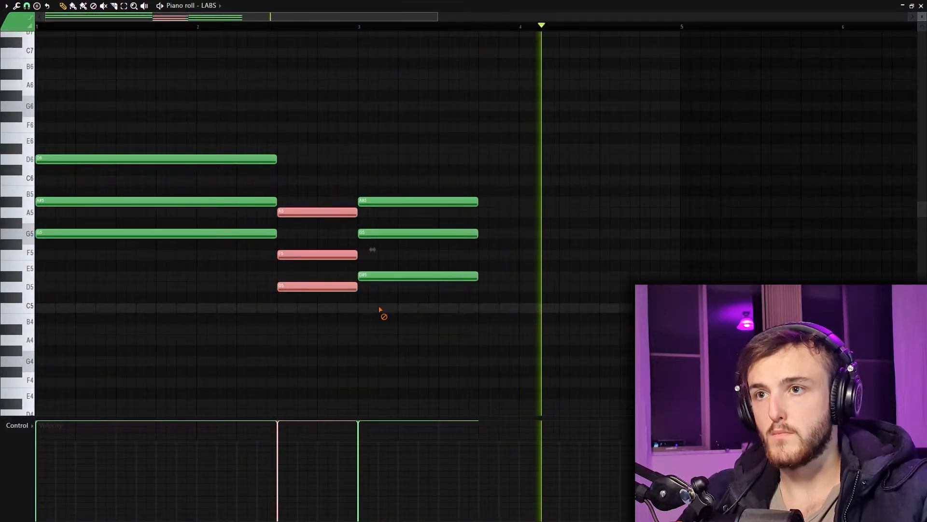
pyautogui.click(441, 193)
# Step: Extend the third chord to the start of bar 5 and duplicate the four-bar progression directly after itself
pyautogui.moveTo(482, 273); pyautogui.dragTo(681, 275)
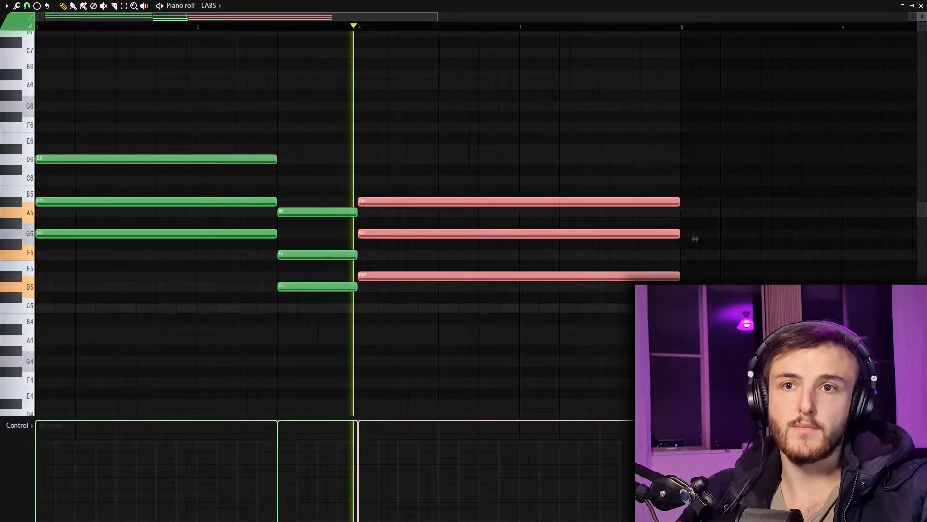
pyautogui.click(381, 340)
pyautogui.scroll(-2, 377, 342)
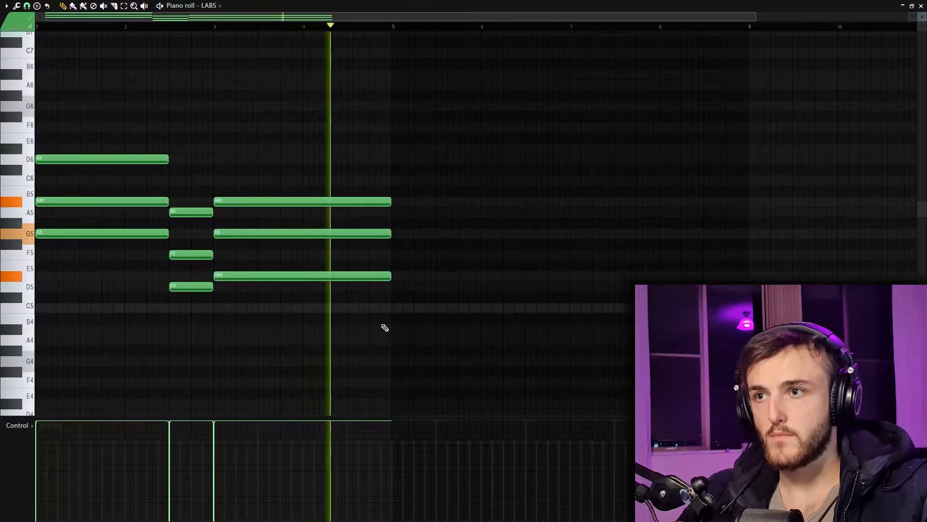
pyautogui.hotkey('ctrl', 'b')
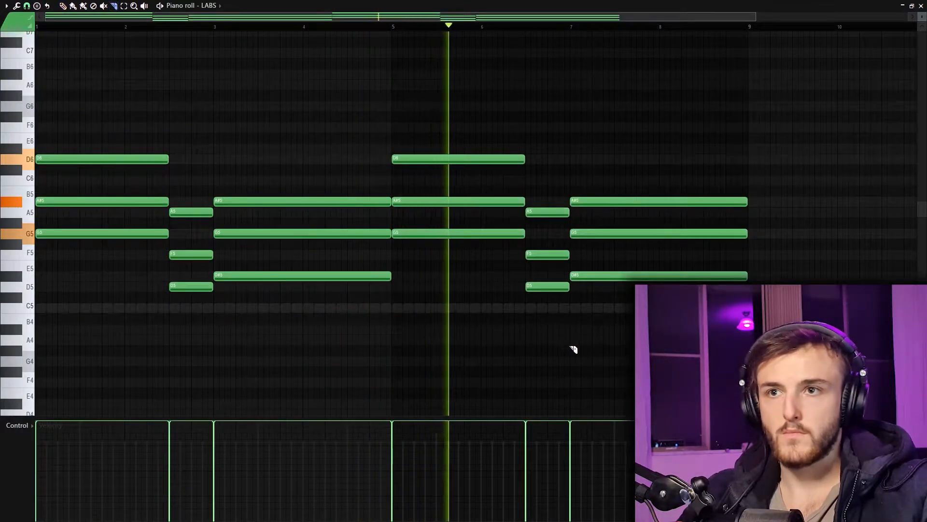
pyautogui.press('space')
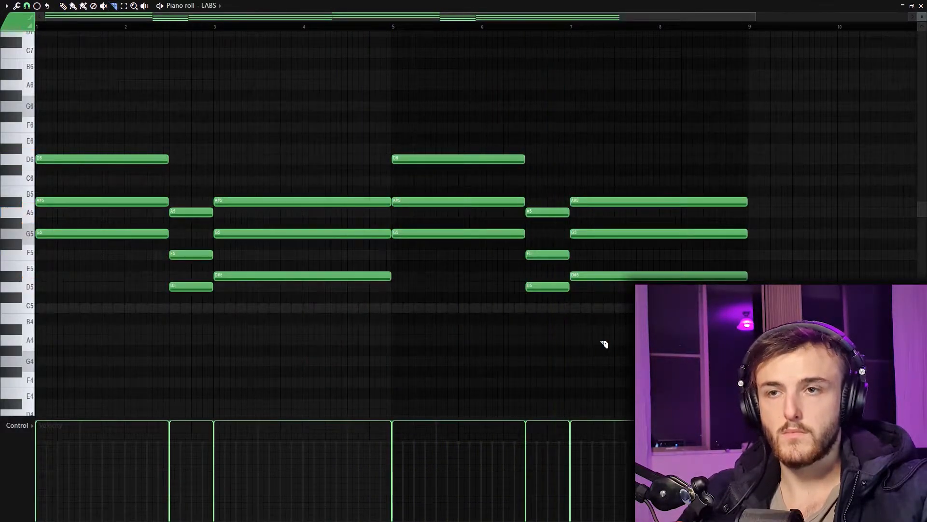
# Step: Try raising the repeat's short chord by an octave and play the second half from bar 5
pyautogui.hotkey('ctrl', 'Up')
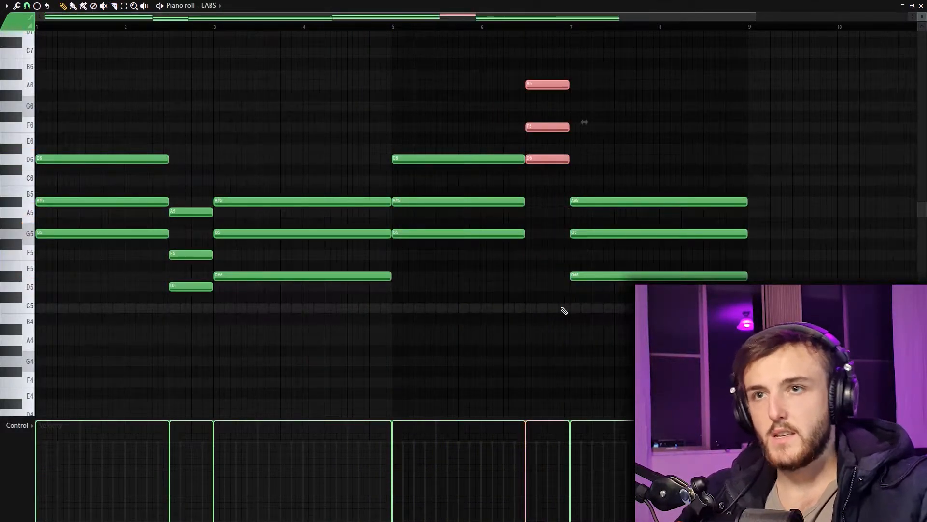
pyautogui.click(391, 28)
pyautogui.press('space')
pyautogui.click(649, 117)
pyautogui.moveTo(649, 117); pyautogui.dragTo(584, 137)
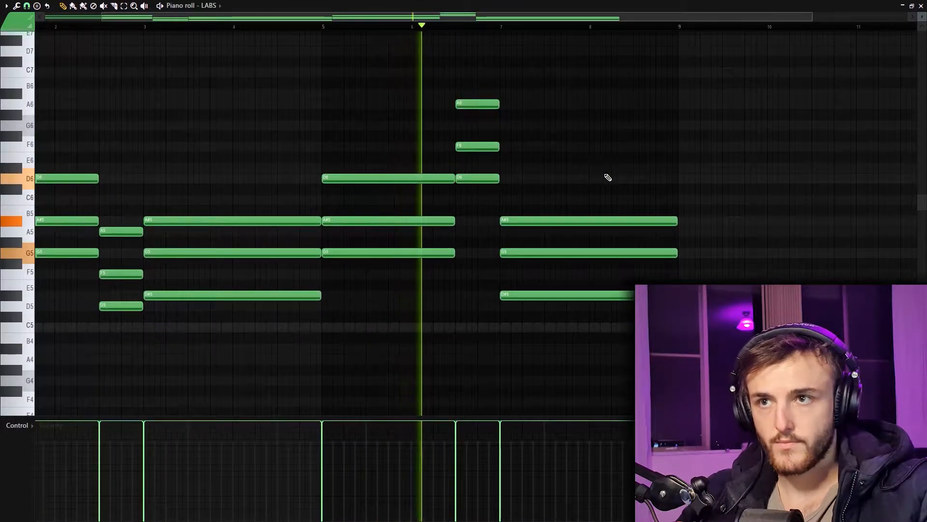
pyautogui.press('space')
# Step: Try the repeat's short chord as C6, D#6, G6 and its final chord as D6, F6, A#6, adjusting the top note while listening
pyautogui.click(558, 285)
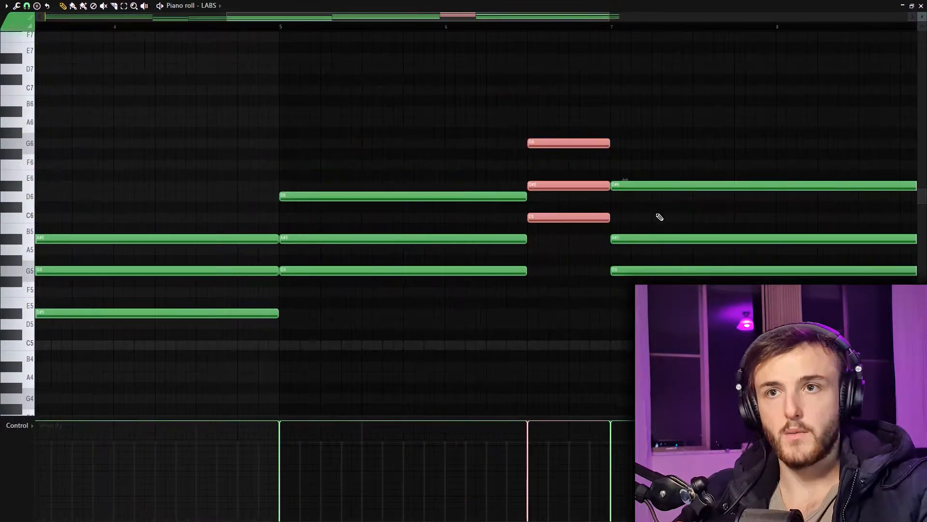
pyautogui.moveTo(658, 215); pyautogui.dragTo(557, 210)
pyautogui.moveTo(604, 133); pyautogui.dragTo(587, 332)
pyautogui.moveTo(550, 265); pyautogui.dragTo(544, 198)
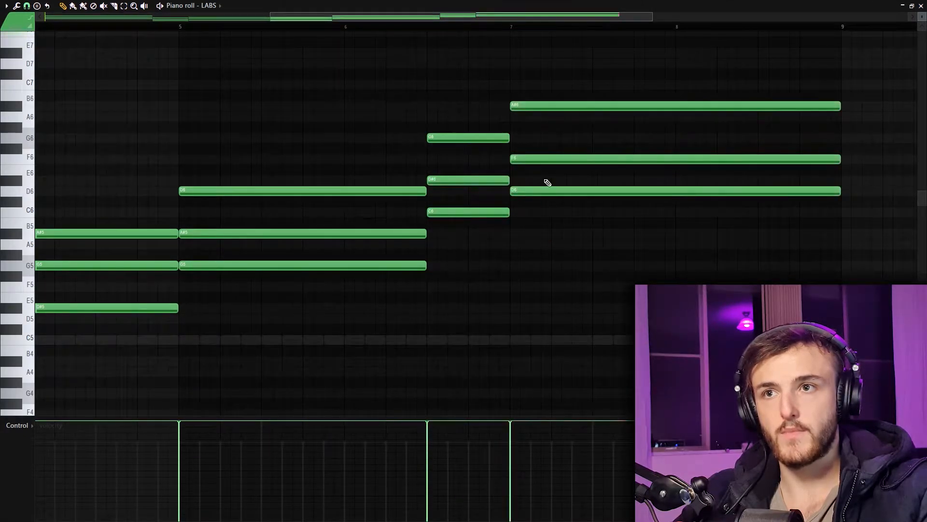
pyautogui.press('space')
pyautogui.scroll(-3, 527, 223)
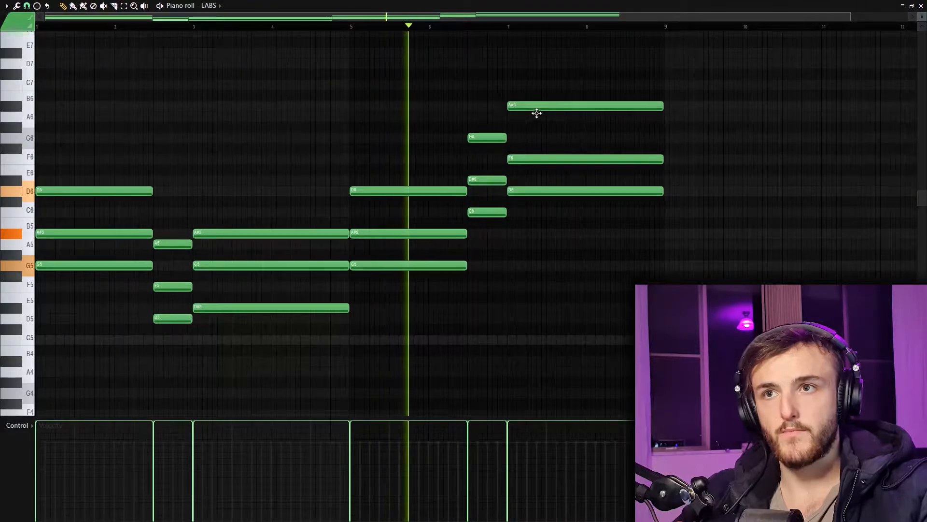
pyautogui.moveTo(536, 109); pyautogui.dragTo(539, 119)
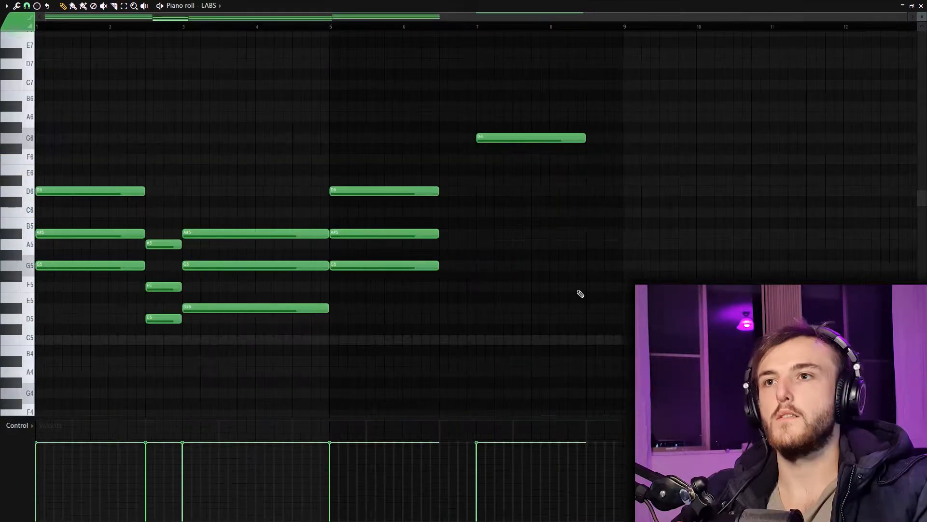
# Step: Redraw the repeat's last two chords as A#5, D6, F6 before bar 7 and C6, D#6, G6 from bar 7 to 9
pyautogui.moveTo(462, 170); pyautogui.dragTo(445, 154)
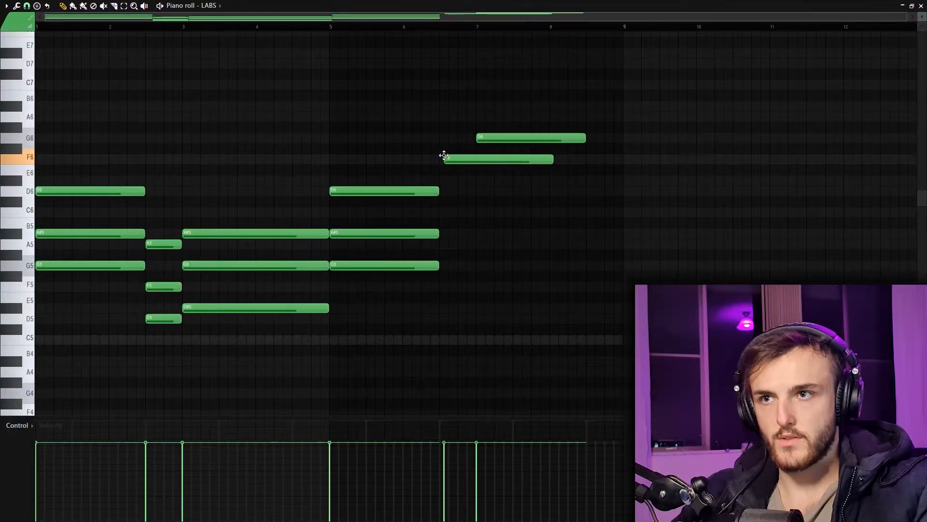
pyautogui.scroll(3, 604, 257)
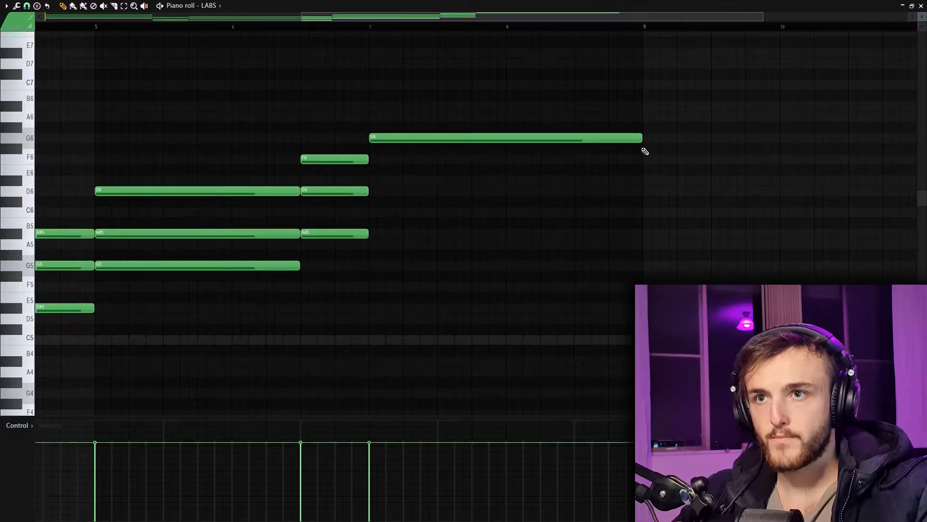
pyautogui.click(371, 180)
pyautogui.click(371, 211)
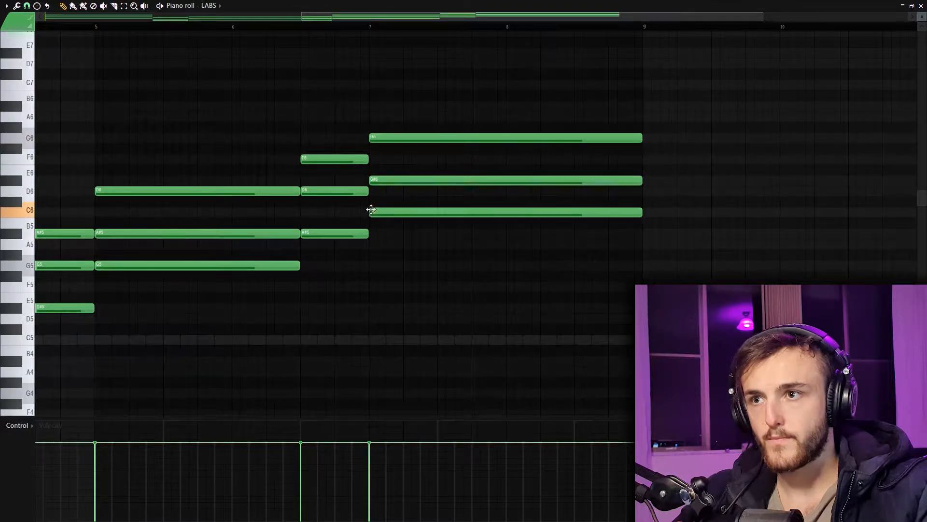
pyautogui.scroll(-3, 355, 296)
pyautogui.press('space')
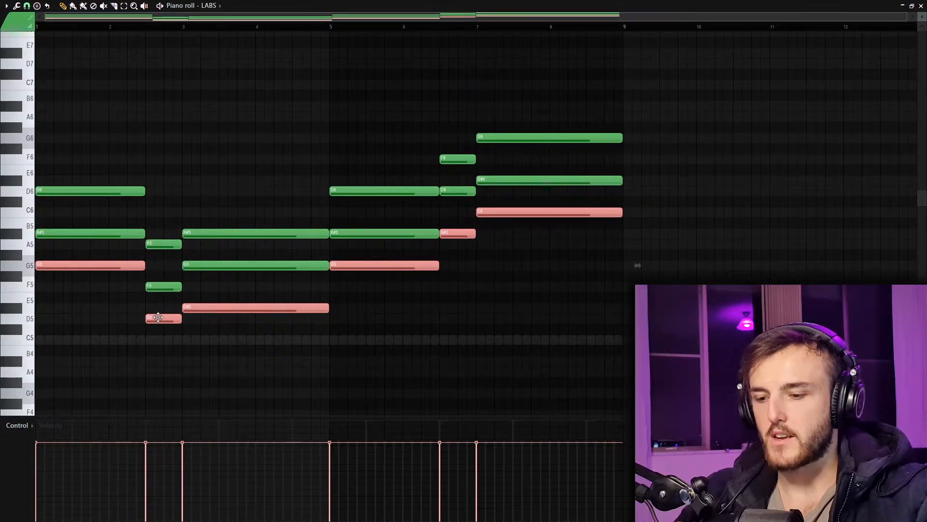
# Step: Copy every chord's lowest note one octave down and again two octaves down as a bass line, then play the progression
pyautogui.hotkey('ctrl', 'Down')
pyautogui.scroll(-5, 188, 274)
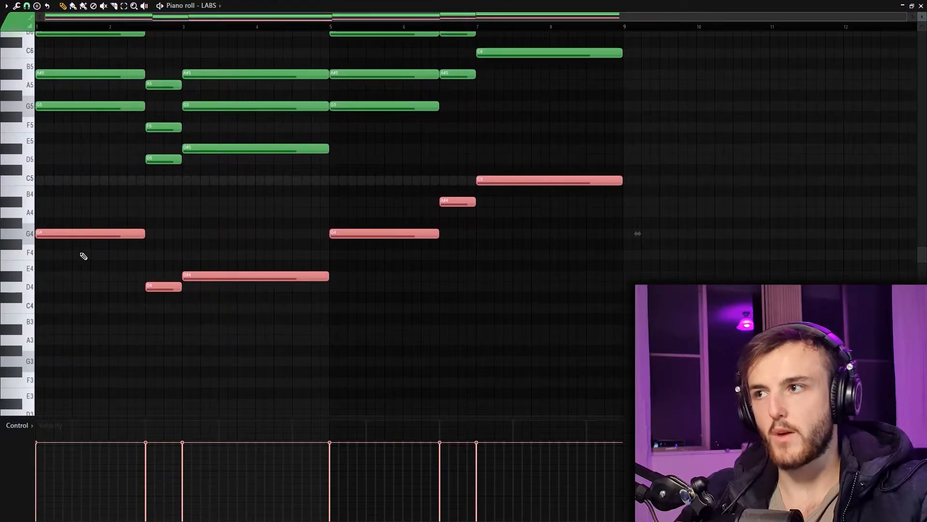
pyautogui.keyDown('shift'); pyautogui.click(40, 232); pyautogui.keyUp('shift')
pyautogui.hotkey('ctrl', 'Down')
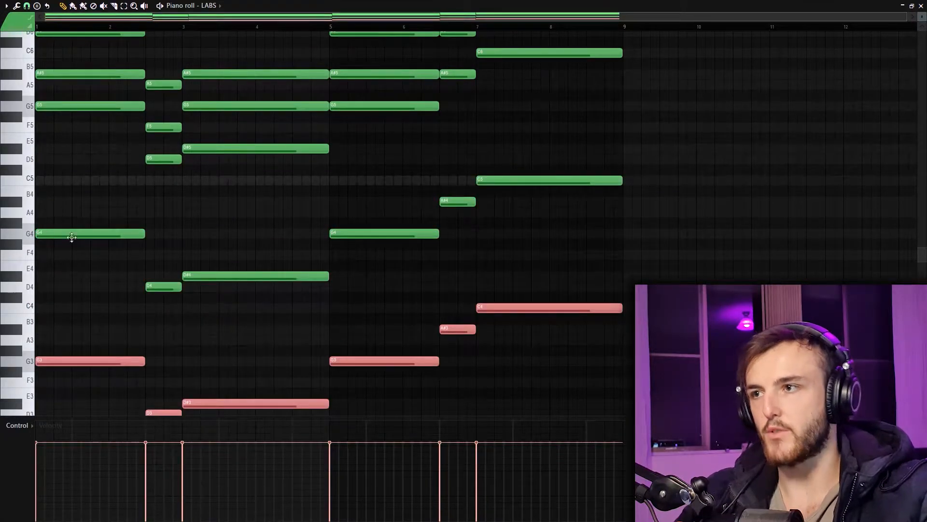
pyautogui.scroll(-5, 52, 232)
pyautogui.rightClick(235, 191)
pyautogui.scroll(5, 219, 186)
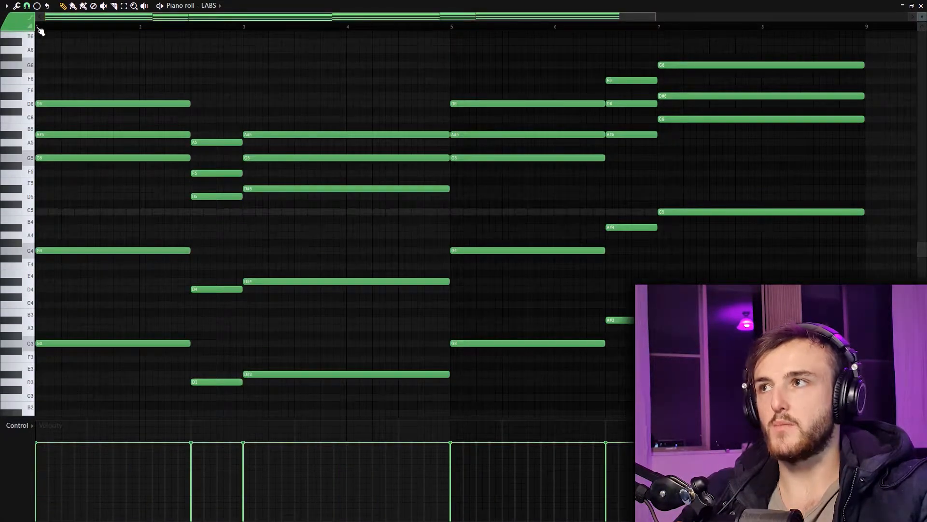
pyautogui.press('space')
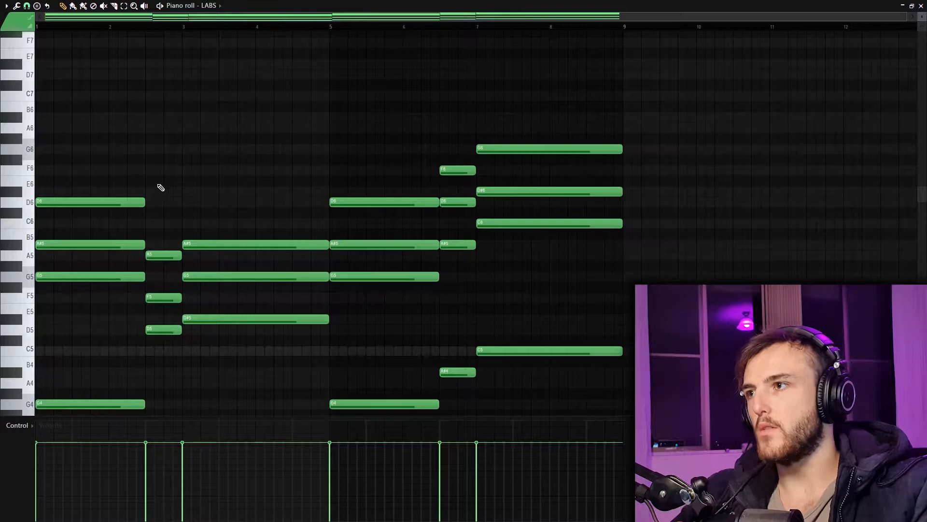
# Step: Stagger the first chord by starting G5 slightly late and D6 later still, keeping A#5 on the downbeat, and play it
pyautogui.scroll(2, 161, 187)
pyautogui.scroll(-1, 219, 181)
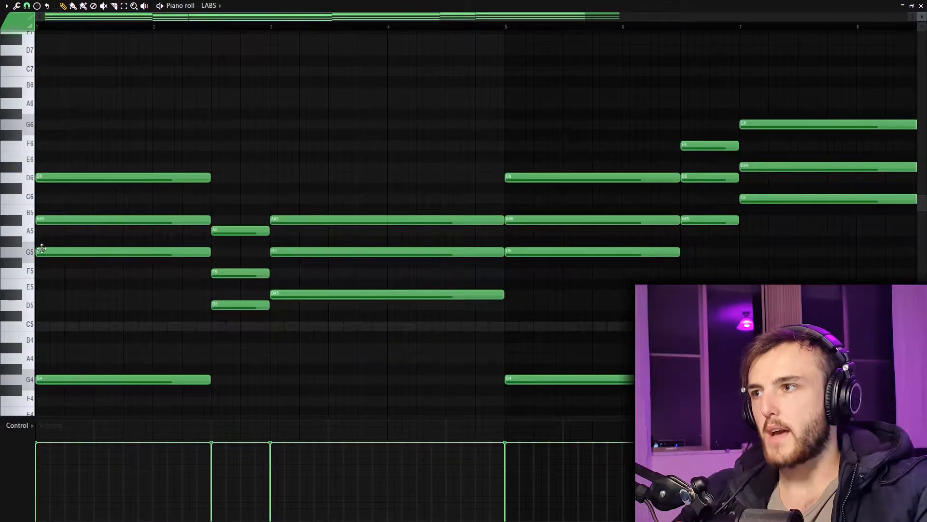
pyautogui.press('space')
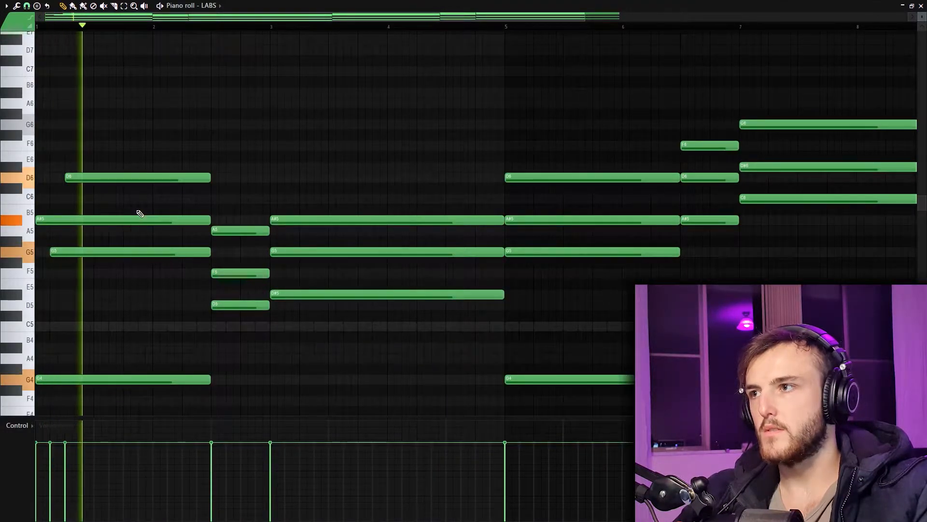
# Step: Stagger the second chord with D5 slightly late and A5 later, and the third with D#5 slightly late and A#5 later, then play them
pyautogui.press('space')
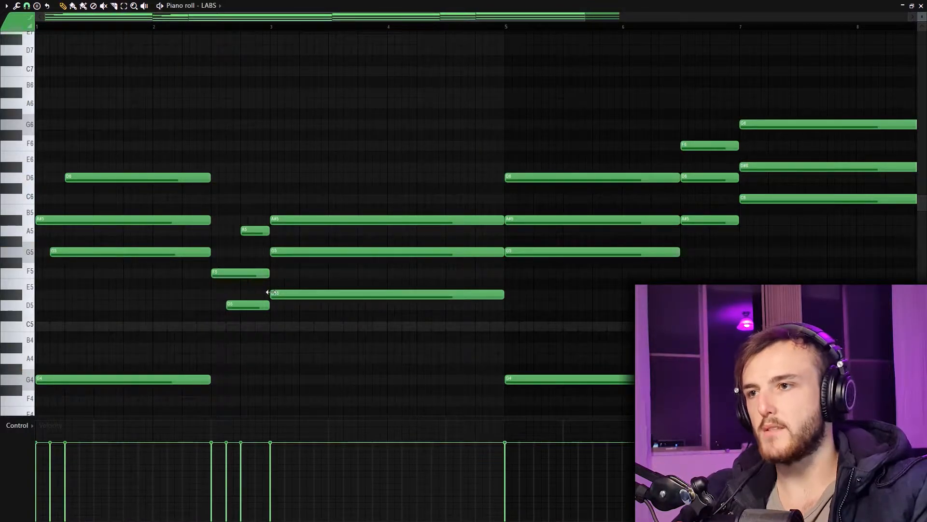
pyautogui.moveTo(269, 220); pyautogui.dragTo(300, 219)
pyautogui.press('space')
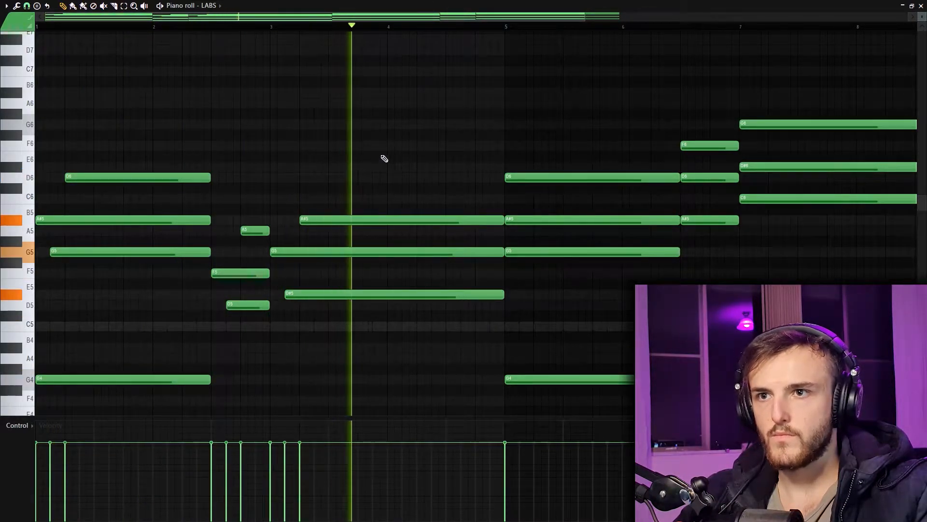
pyautogui.moveTo(425, 188); pyautogui.dragTo(366, 213)
pyautogui.press('space')
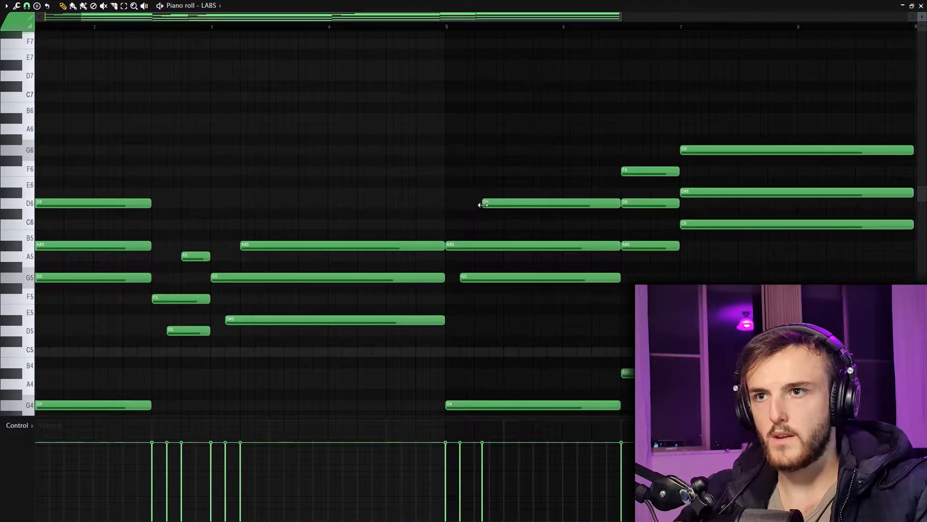
# Step: Set the snap to 1/2 beat and stagger the bar 5 chord, starting G5 half a beat late and D6 one beat late
pyautogui.keyDown('ctrl'); pyautogui.scroll(3, 478, 290); pyautogui.keyUp('ctrl')
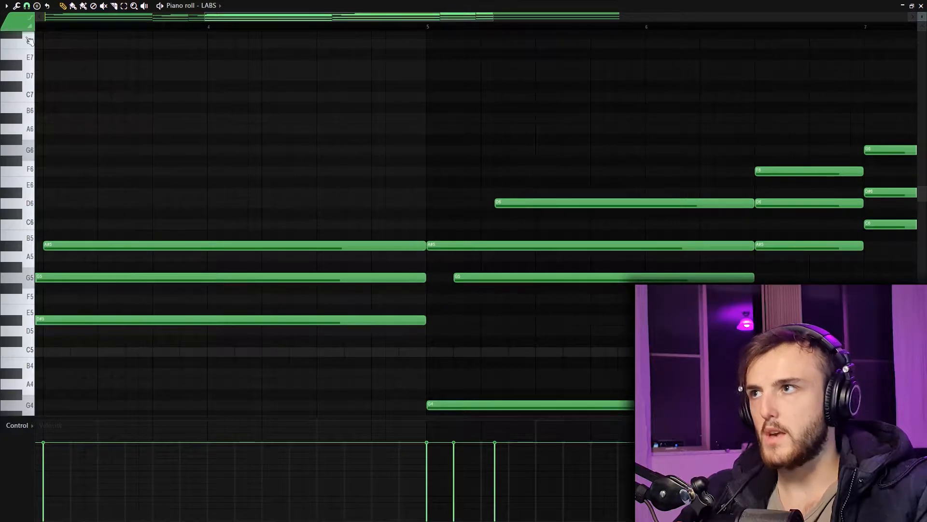
pyautogui.click(27, 6)
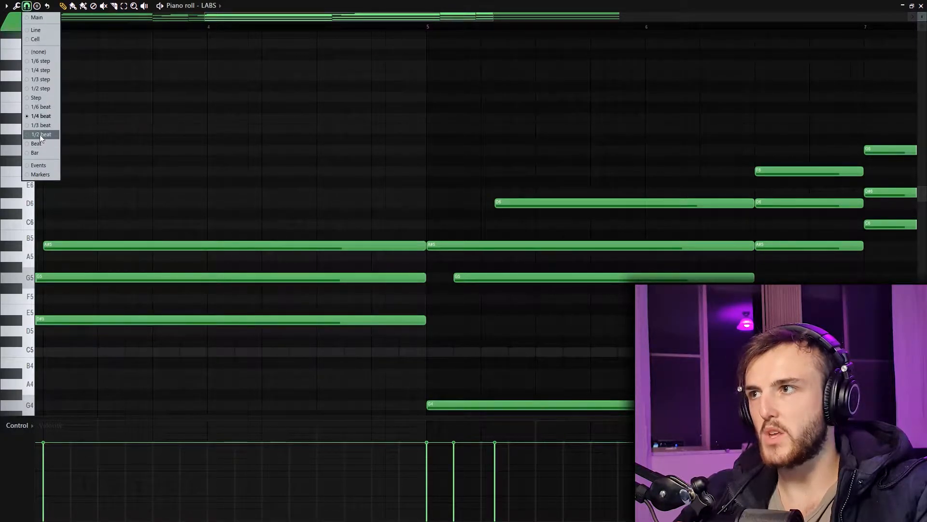
pyautogui.click(41, 134)
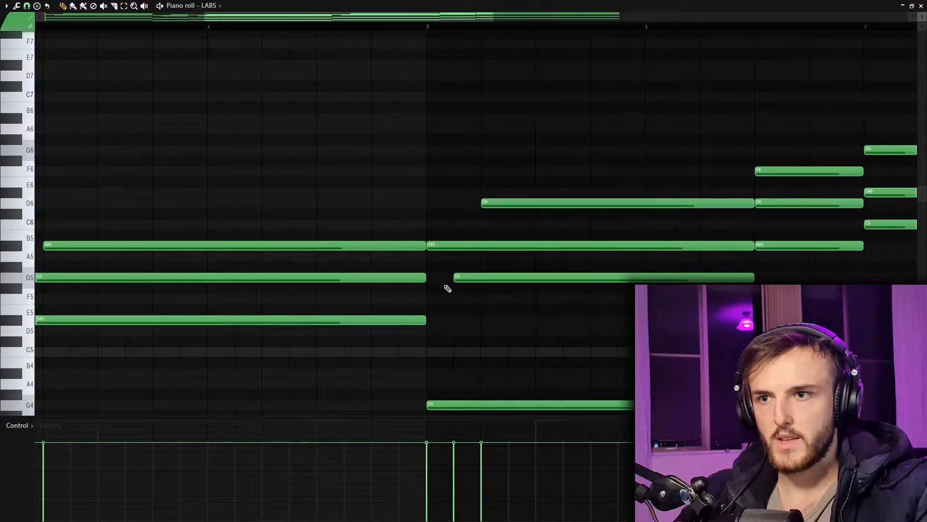
pyautogui.keyDown('ctrl'); pyautogui.scroll(-2, 478, 300); pyautogui.keyUp('ctrl')
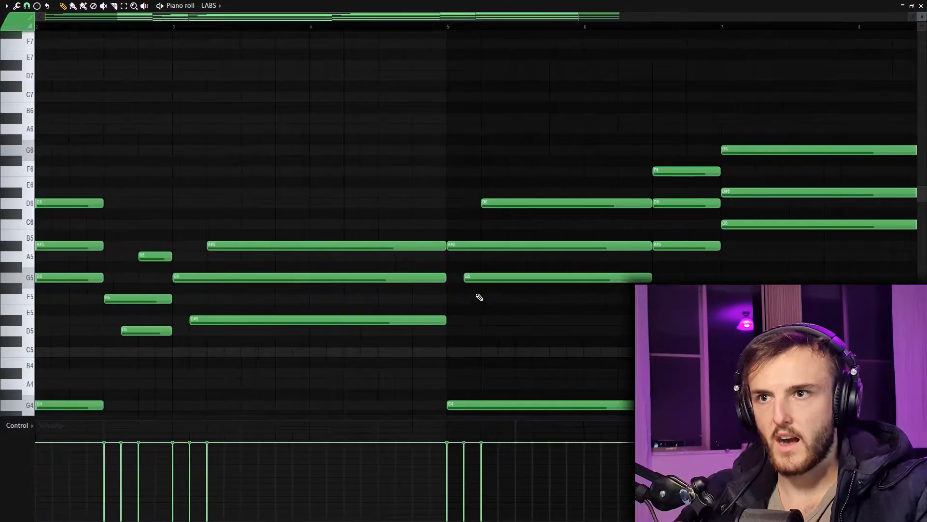
# Step: Stagger the last two chords, delaying A#5 then F6 in the short one and C6 then G6 in the final one, and play the progression
pyautogui.keyDown('ctrl'); pyautogui.scroll(-1, 517, 230); pyautogui.keyUp('ctrl')
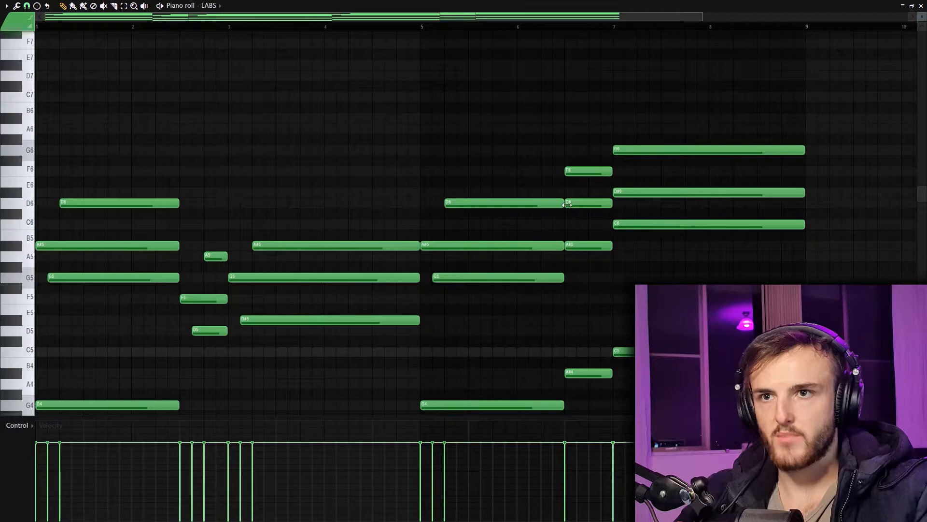
pyautogui.keyDown('ctrl'); pyautogui.scroll(-1, 310, 348); pyautogui.keyUp('ctrl')
pyautogui.press('space')
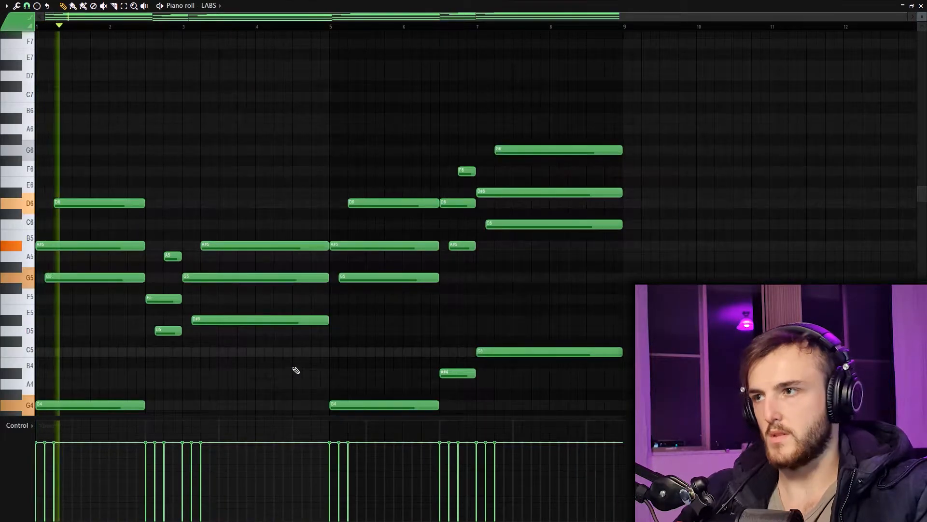
pyautogui.scroll(-3, 294, 370)
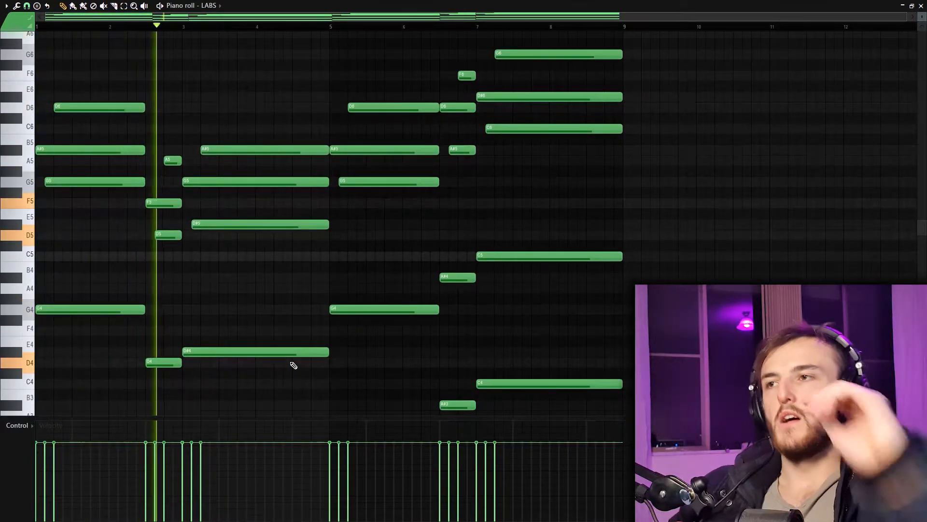
pyautogui.scroll(1, 218, 307)
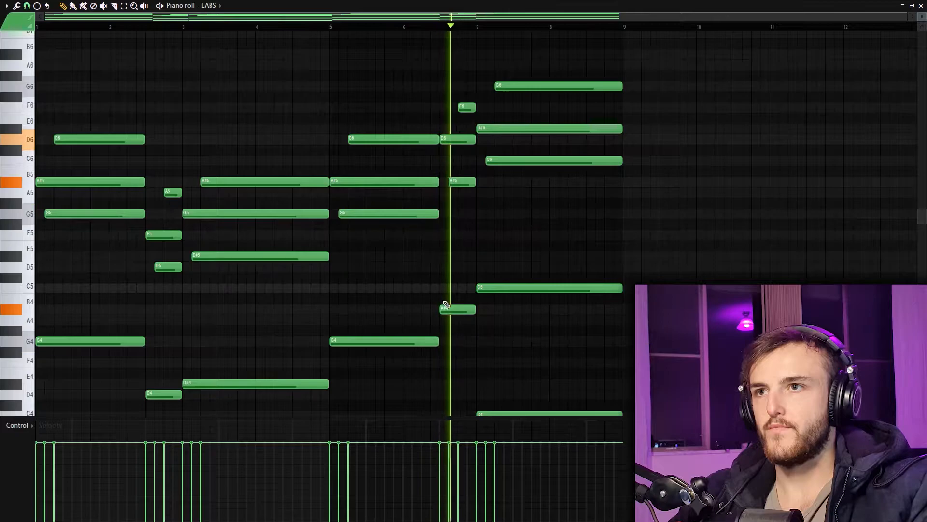
pyautogui.scroll(-1, 430, 280)
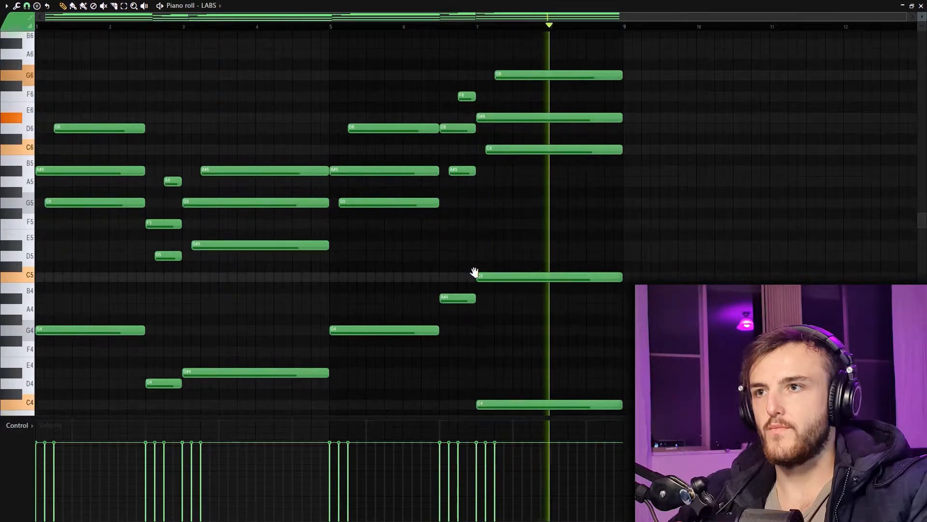
pyautogui.scroll(4, 319, 244)
pyautogui.press('space')
# Step: Slice the first chord's A#5 at bar 2, lower the cut-off end to A5, and play it back
pyautogui.scroll(3, 82, 253)
pyautogui.press('c')
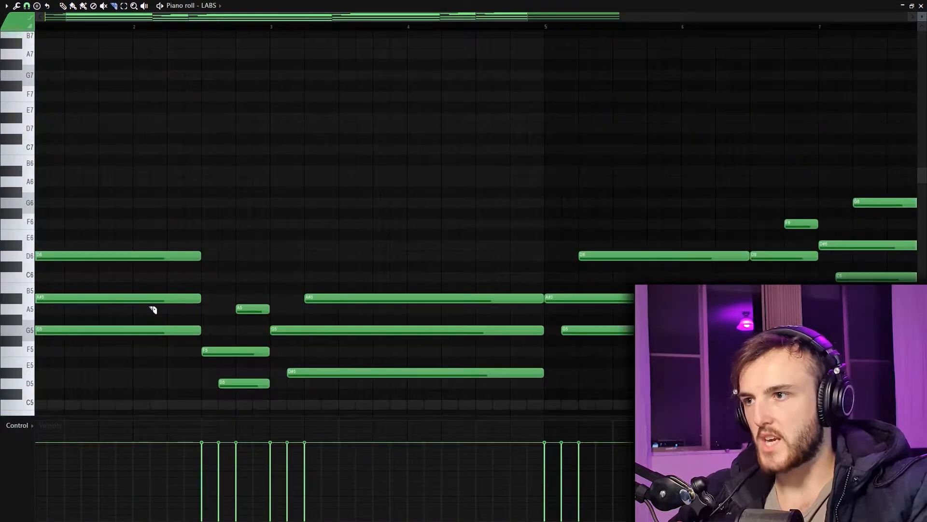
pyautogui.click(137, 303)
pyautogui.scroll(-3, 207, 314)
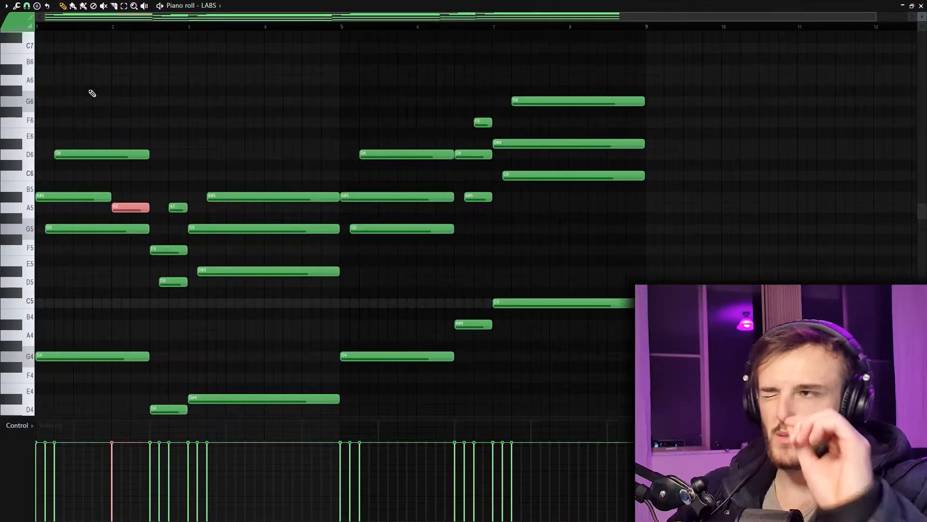
pyautogui.press('space')
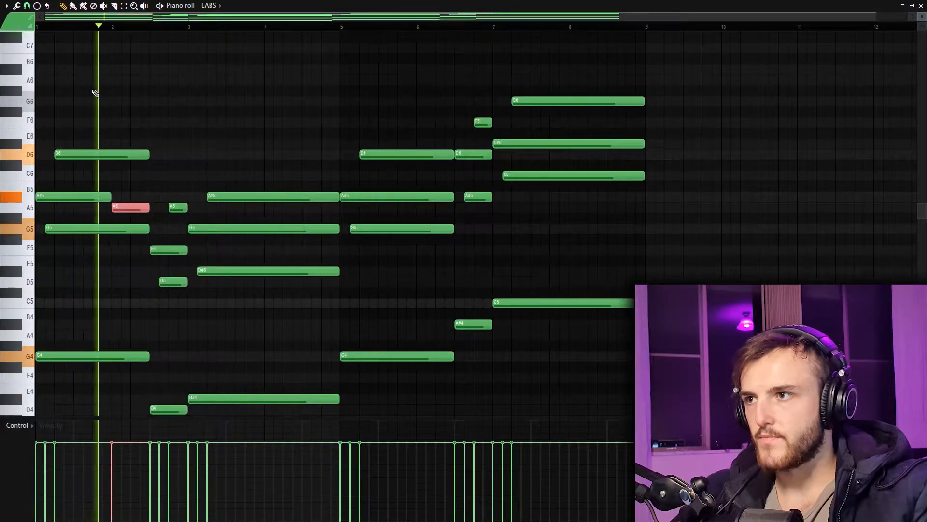
# Step: Slice the third chord's G5, fourth chord's A#5 and last chord's D#6 near their ends, lowering the tails to F5, A5 and D6
pyautogui.press('c')
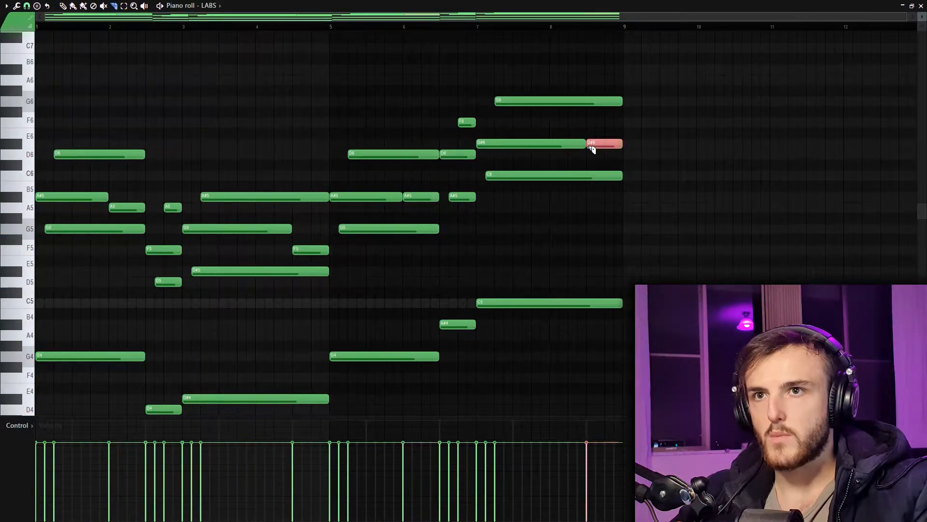
pyautogui.scroll(2, 458, 237)
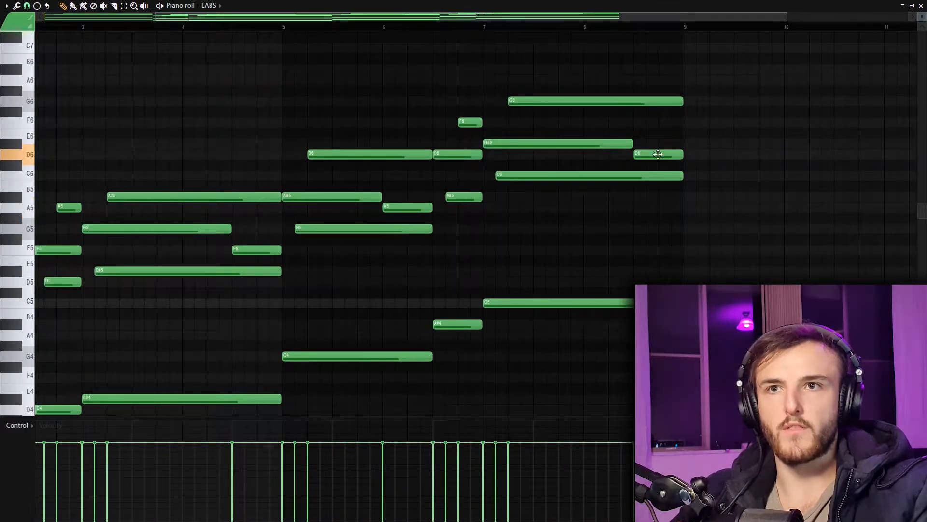
pyautogui.scroll(-2, 471, 262)
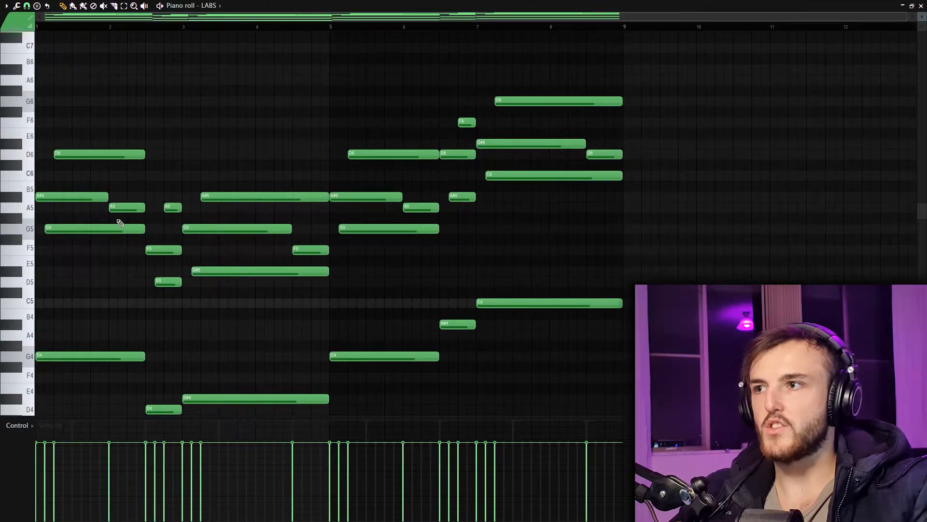
# Step: Try the third chord's short closing note at F#5, then return it to F5
pyautogui.scroll(2, 306, 253)
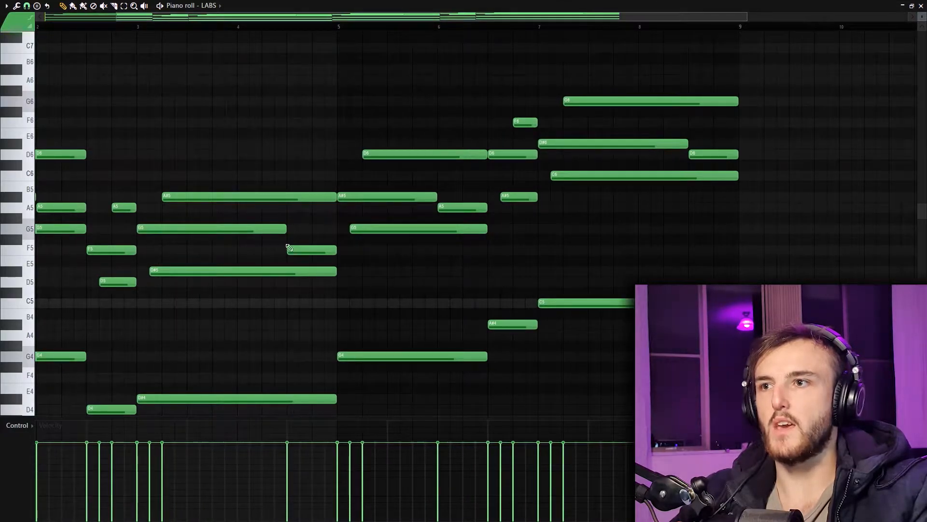
pyautogui.moveTo(304, 221); pyautogui.dragTo(303, 250)
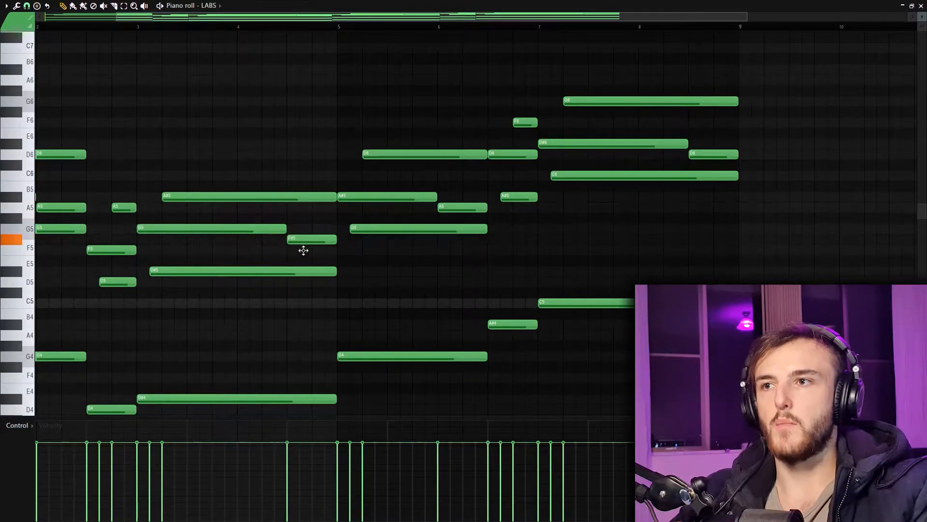
pyautogui.scroll(-2, 314, 53)
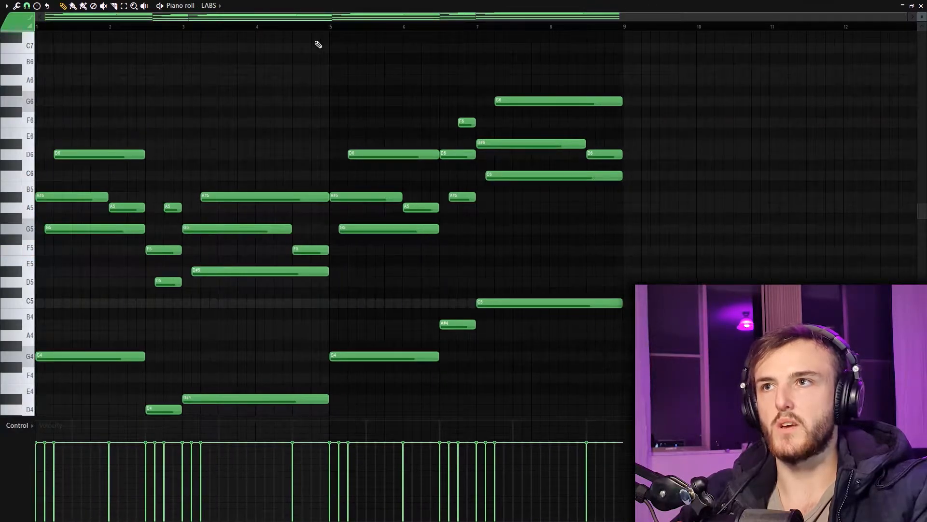
pyautogui.scroll(2, 404, 206)
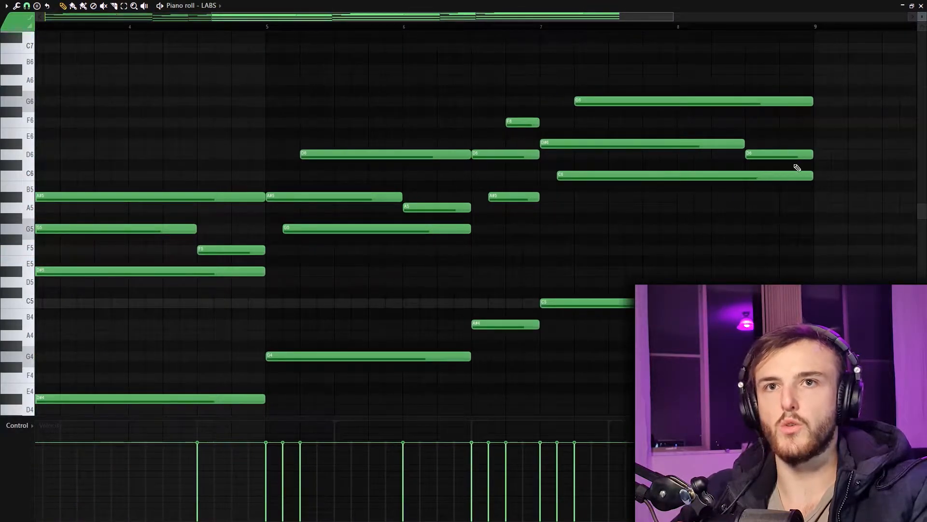
pyautogui.scroll(-2, 403, 194)
pyautogui.scroll(1, 440, 153)
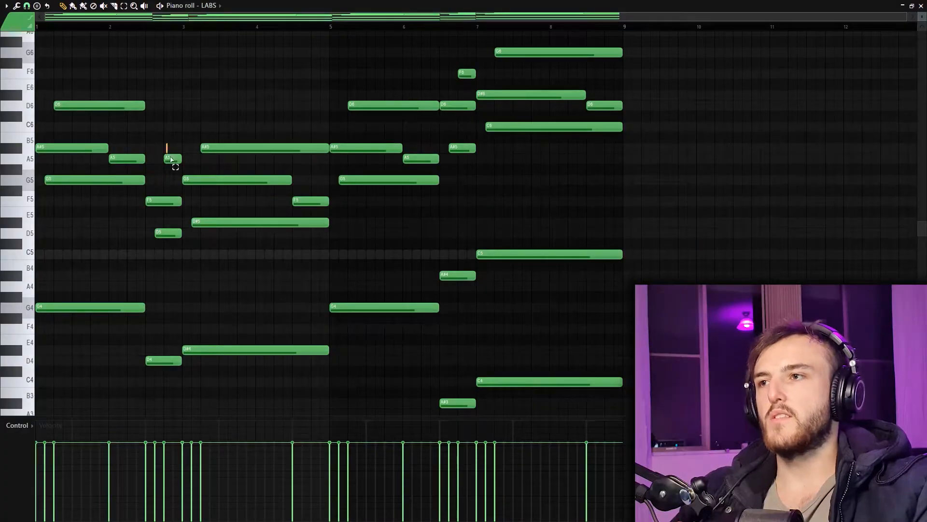
pyautogui.moveTo(170, 159); pyautogui.dragTo(163, 250)
pyautogui.moveTo(439, 165); pyautogui.dragTo(459, 135)
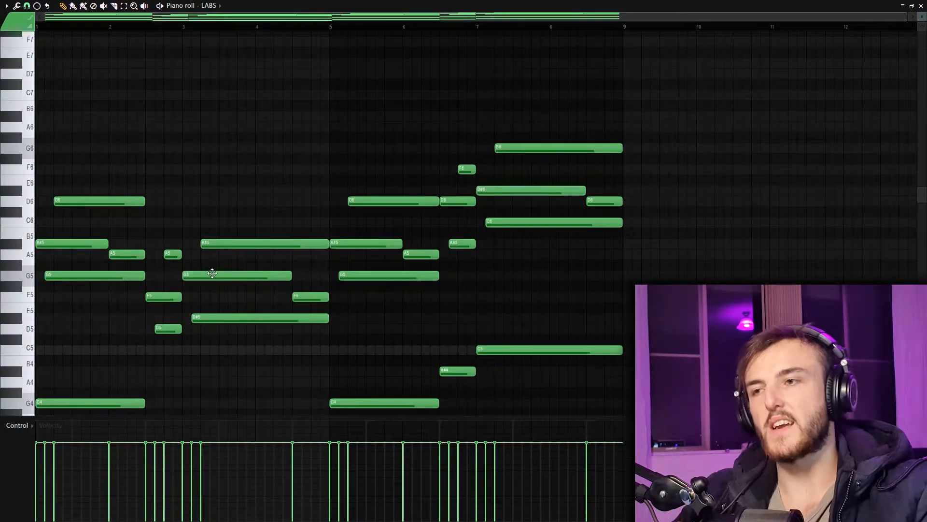
pyautogui.moveTo(210, 261); pyautogui.dragTo(343, 304)
pyautogui.scroll(-1, 203, 154)
pyautogui.scroll(3, 150, 140)
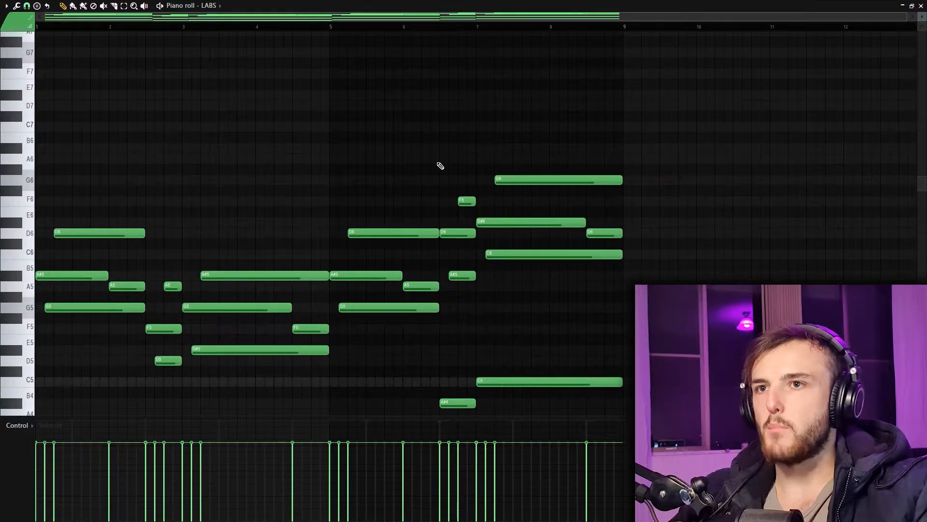
# Step: Add short melody notes above the first chord, A#6 at bar 1 and A6 at bar 2, during playback
pyautogui.click(49, 159)
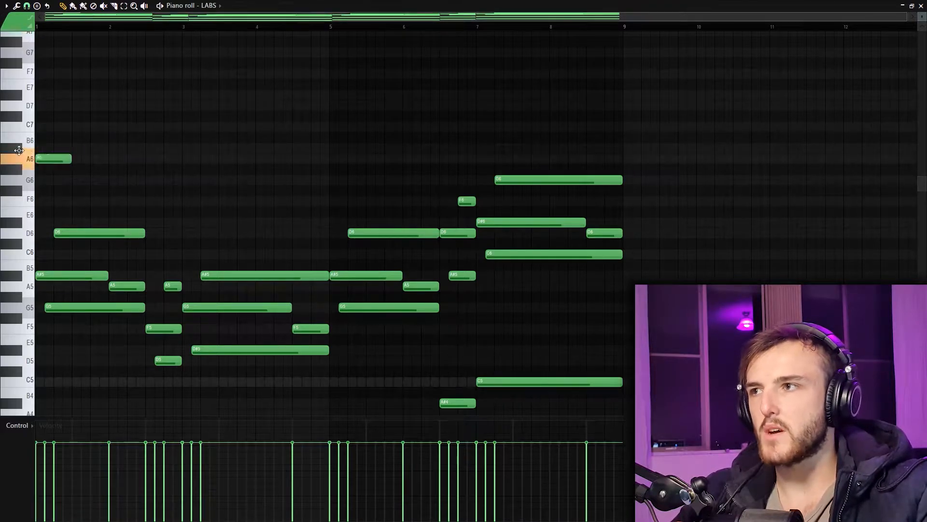
pyautogui.press('space')
pyautogui.moveTo(61, 158)
pyautogui.mouseDown()
pyautogui.moveTo(60, 148)
pyautogui.moveTo(114, 158)
pyautogui.mouseUp()
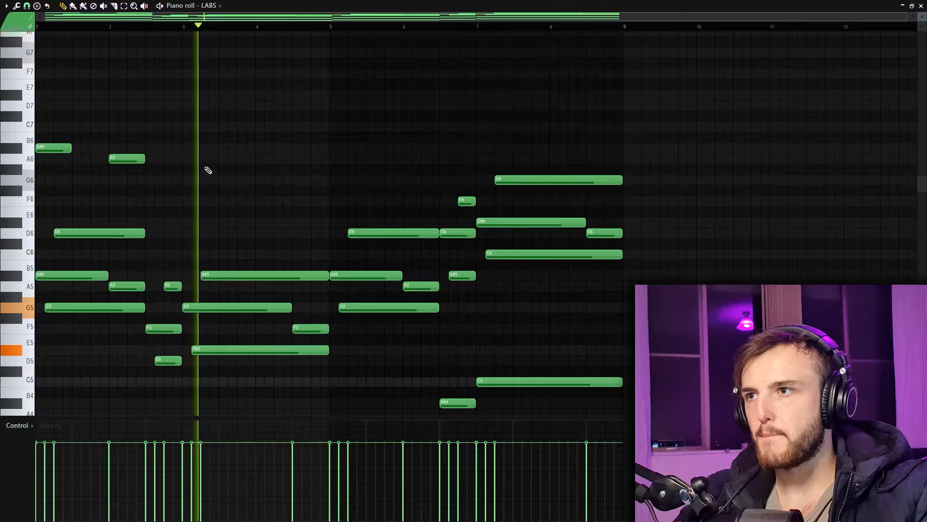
# Step: Try continuing the melody in bar 3 with A6 followed by G6 while listening
pyautogui.click(202, 158)
pyautogui.press('space')
pyautogui.press('space')
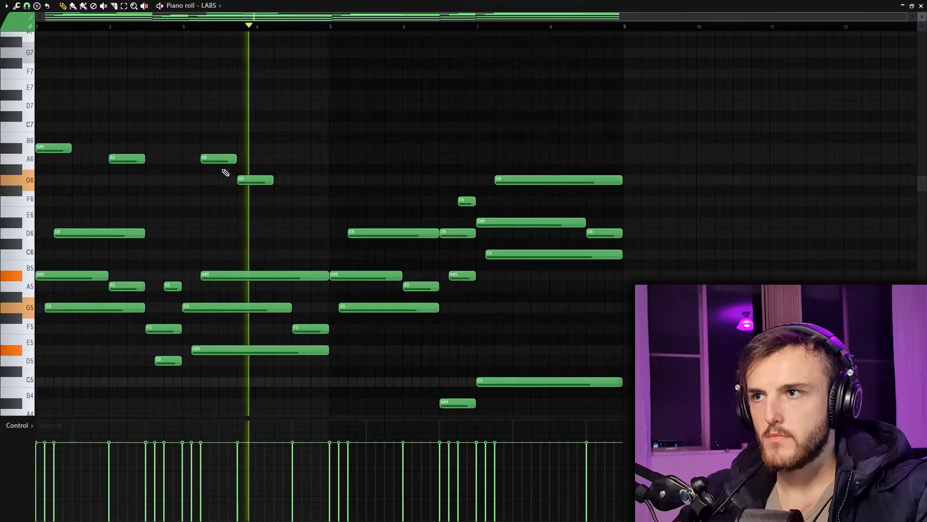
pyautogui.press('space')
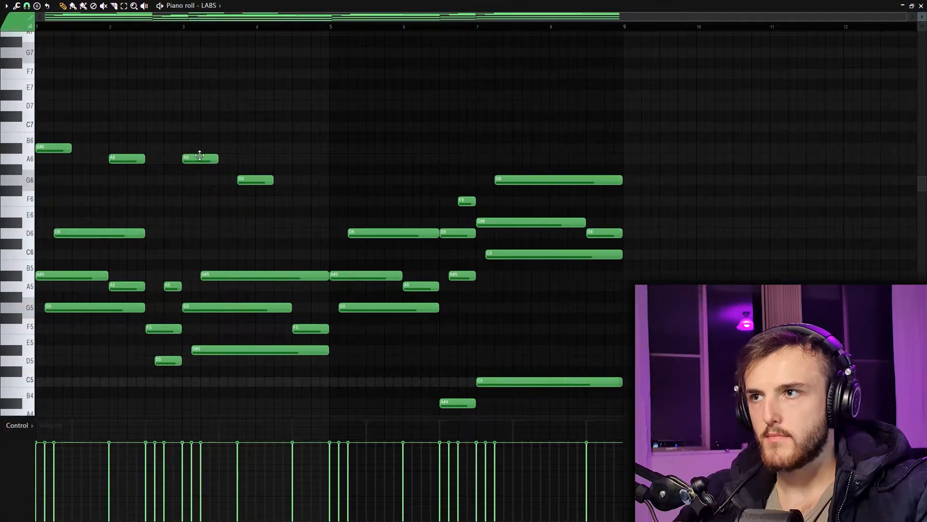
# Step: Continue the melody with D7 at bar 3, C7 at bar 4 and A#6 halfway through bar 4, checking by playback
pyautogui.moveTo(194, 145); pyautogui.dragTo(192, 99)
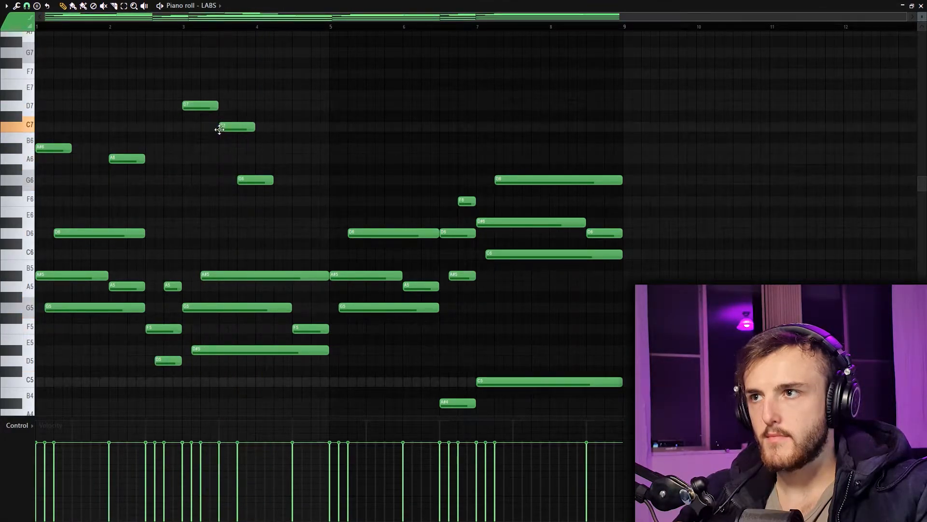
pyautogui.press('space')
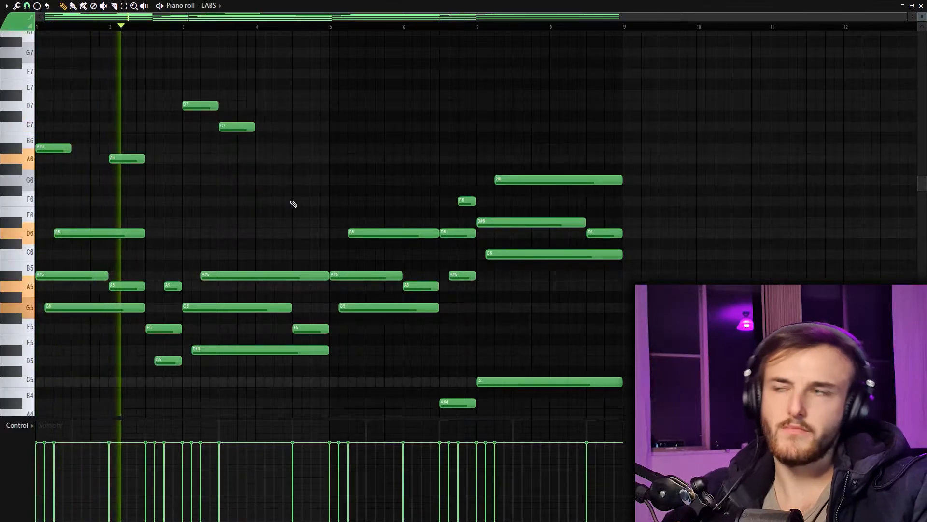
pyautogui.moveTo(237, 127); pyautogui.dragTo(274, 127)
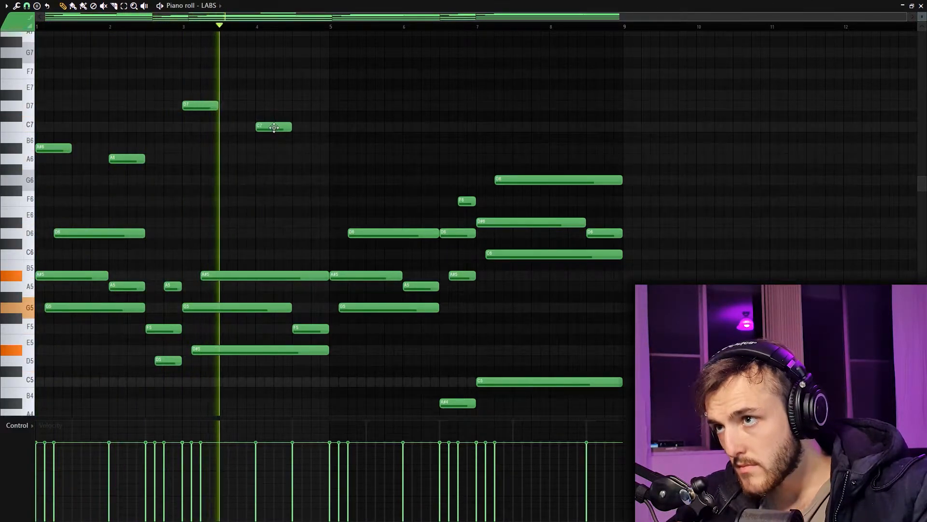
pyautogui.click(295, 148)
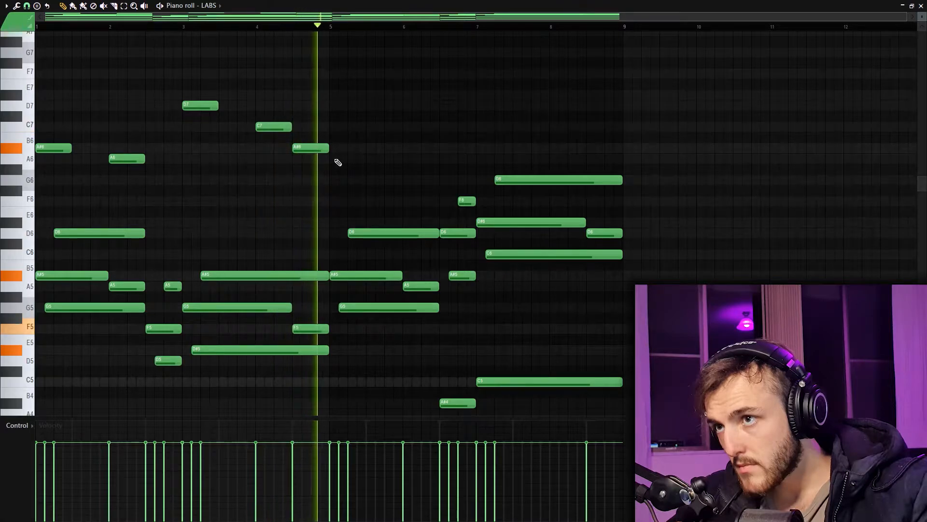
# Step: Stop playback and duplicate the five melody notes over bars 5 to 8
pyautogui.press('space')
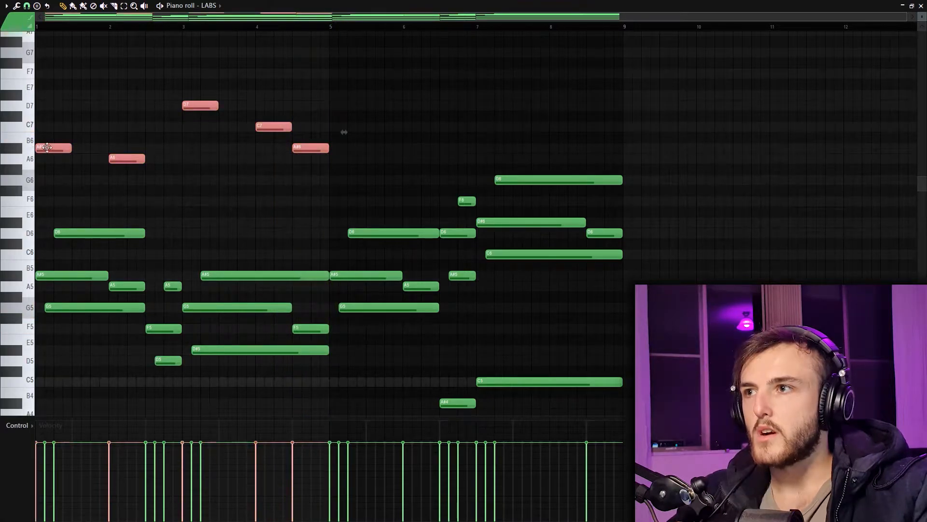
pyautogui.hotkey('ctrl', 'b')
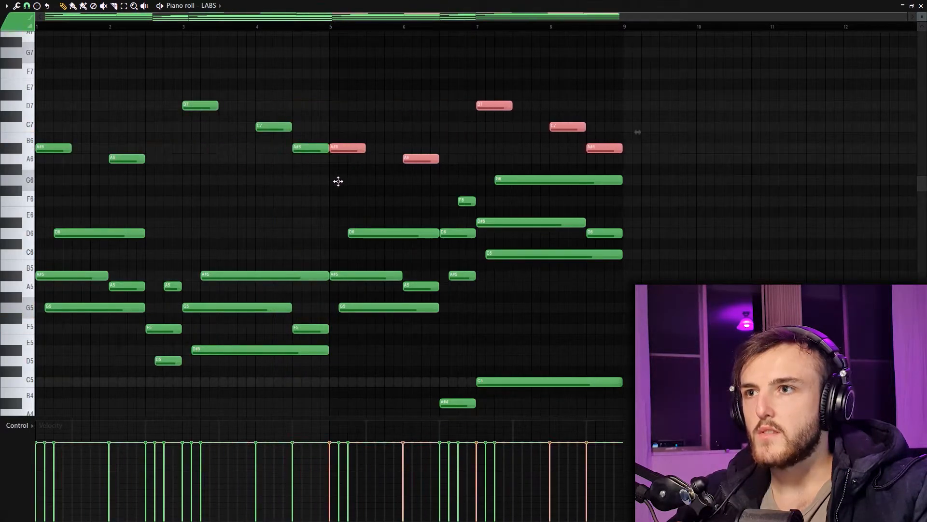
# Step: Raise the duplicated melody notes in bars 7 and 8 to G7, D#7 and C7, keeping the last one halfway through bar 8
pyautogui.click(338, 180)
pyautogui.moveTo(488, 103); pyautogui.dragTo(487, 91)
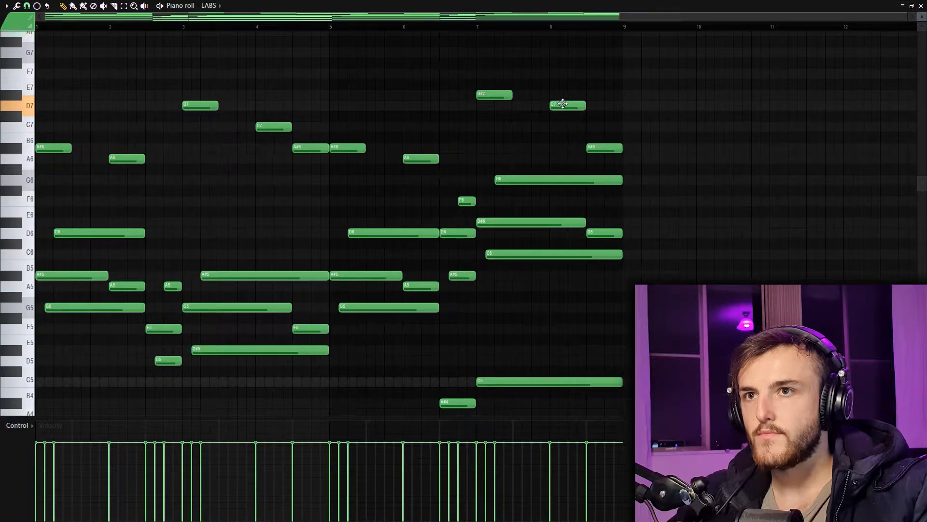
pyautogui.moveTo(487, 93); pyautogui.dragTo(484, 54)
pyautogui.scroll(4, 622, 261)
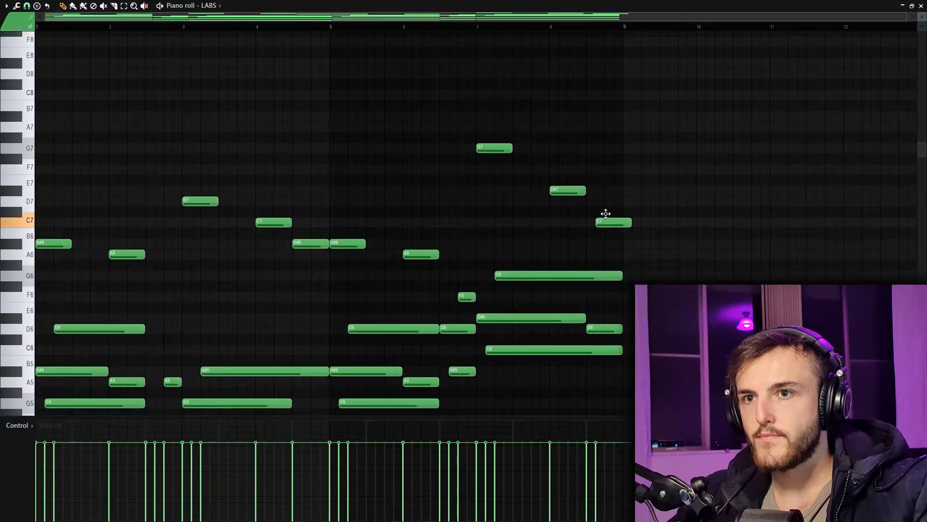
pyautogui.scroll(-4, 301, 179)
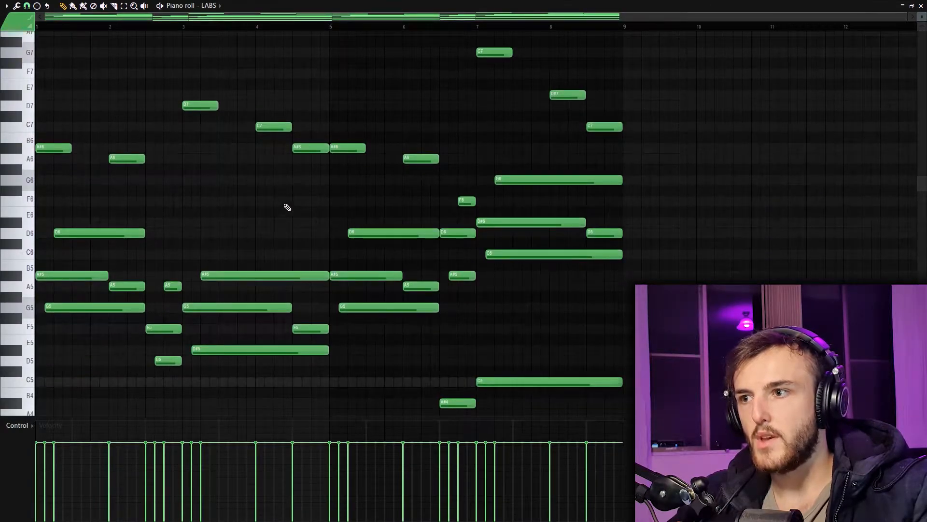
# Step: Compare the melody notes over bars 1 to 6 with the chord notes beneath them
pyautogui.scroll(-3, 287, 199)
pyautogui.scroll(3, 210, 169)
pyautogui.moveTo(30, 127); pyautogui.dragTo(148, 184)
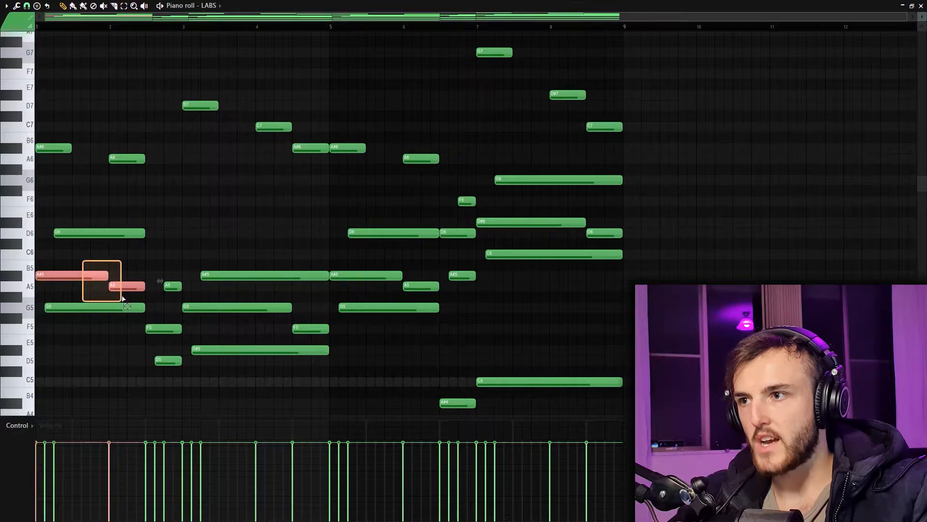
pyautogui.moveTo(236, 117); pyautogui.dragTo(316, 185)
pyautogui.keyDown('ctrl'); pyautogui.click(296, 209); pyautogui.keyUp('ctrl')
pyautogui.scroll(-2, 276, 214)
pyautogui.moveTo(270, 252); pyautogui.dragTo(271, 255)
pyautogui.scroll(-2, 275, 261)
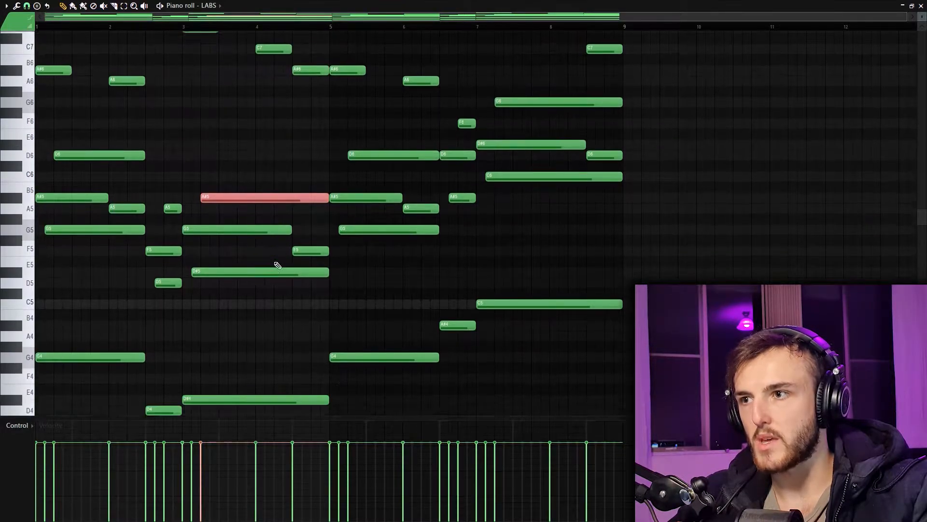
pyautogui.scroll(5, 275, 262)
pyautogui.moveTo(342, 176); pyautogui.dragTo(414, 229)
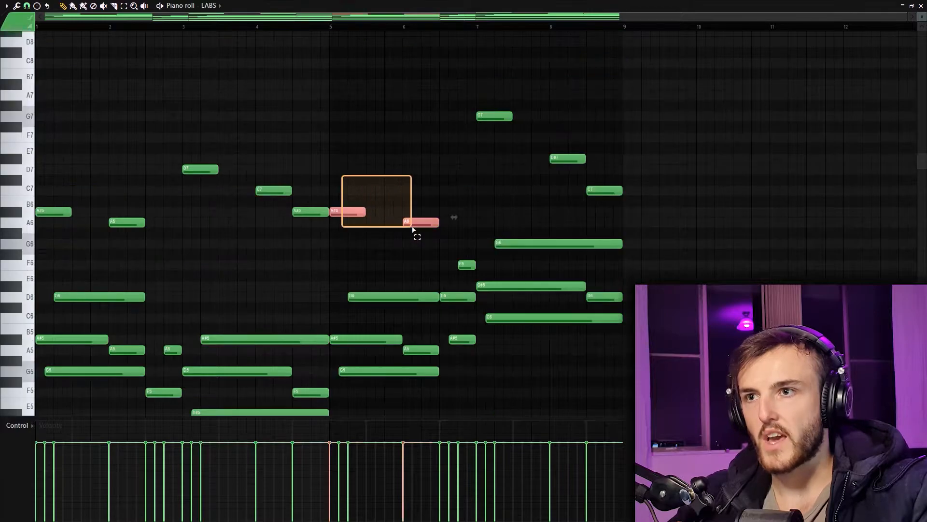
pyautogui.scroll(-2, 407, 252)
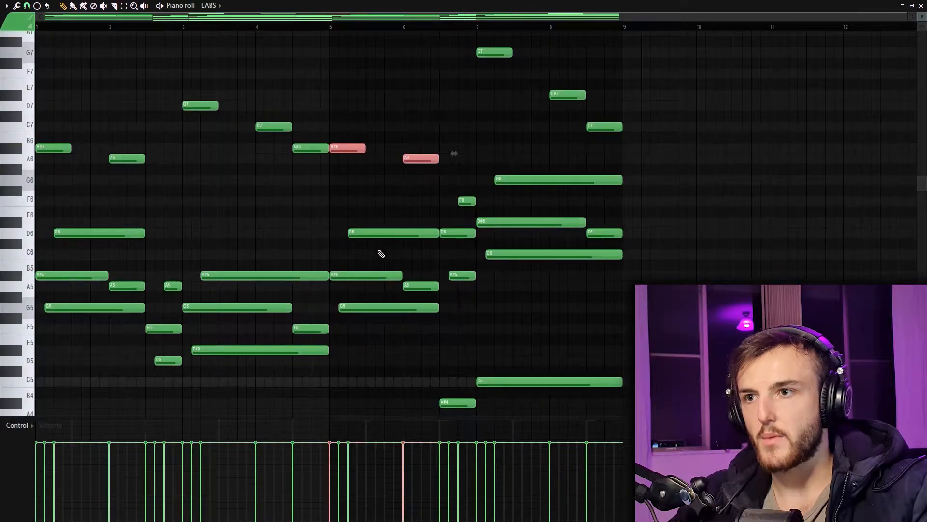
pyautogui.moveTo(425, 289); pyautogui.dragTo(425, 290)
pyautogui.scroll(2, 464, 245)
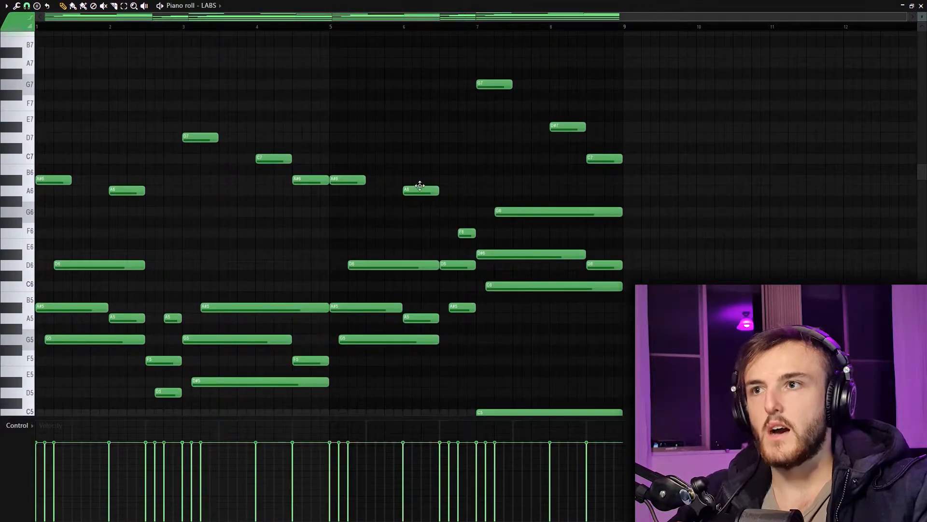
pyautogui.moveTo(324, 179); pyautogui.dragTo(329, 208)
pyautogui.moveTo(161, 176); pyautogui.dragTo(36, 206)
pyautogui.rightClick(199, 235)
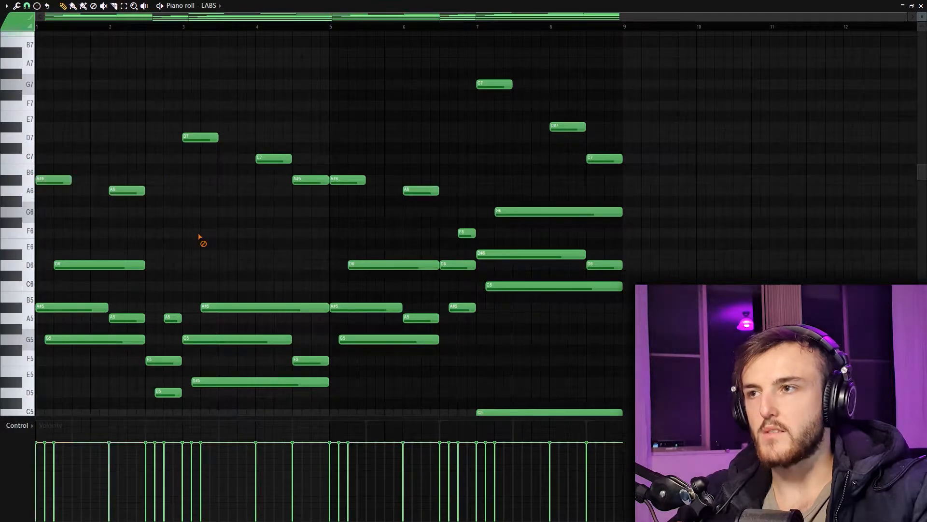
# Step: Compare the three melody notes in bars 7 and 8 with the last chord's notes
pyautogui.moveTo(474, 48); pyautogui.dragTo(618, 147)
pyautogui.moveTo(483, 57); pyautogui.dragTo(644, 200)
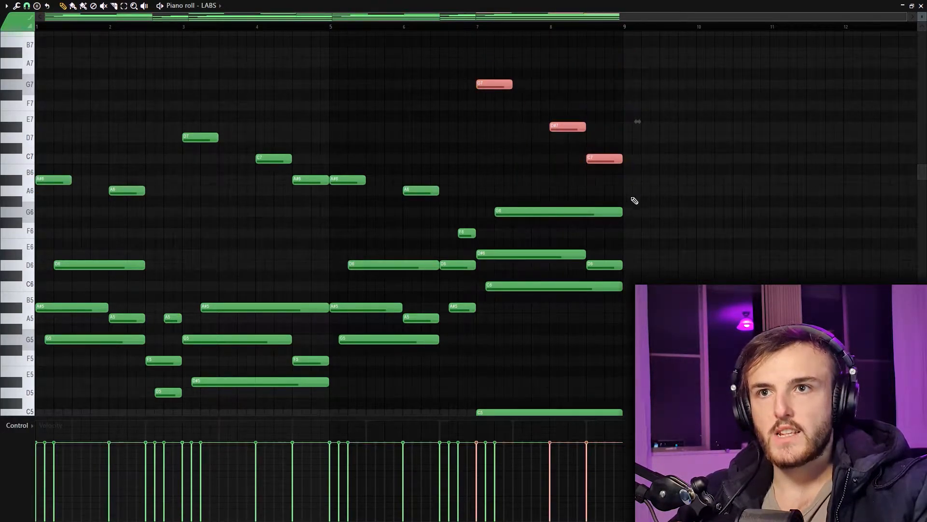
pyautogui.moveTo(517, 179); pyautogui.dragTo(620, 313)
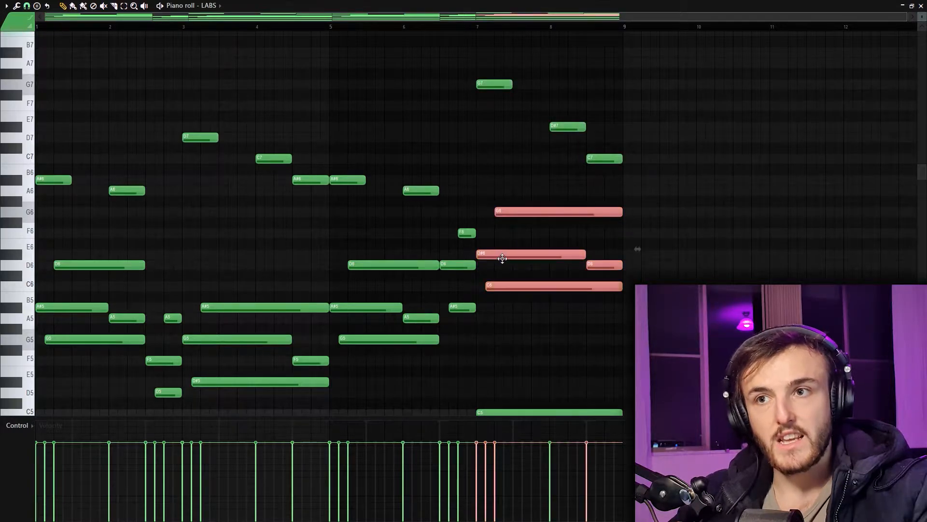
# Step: Raise the final melody note in bar 8 to D7 and check the ending by playback
pyautogui.moveTo(71, 33); pyautogui.dragTo(41, 33)
pyautogui.rightClick(56, 35)
pyautogui.press('space')
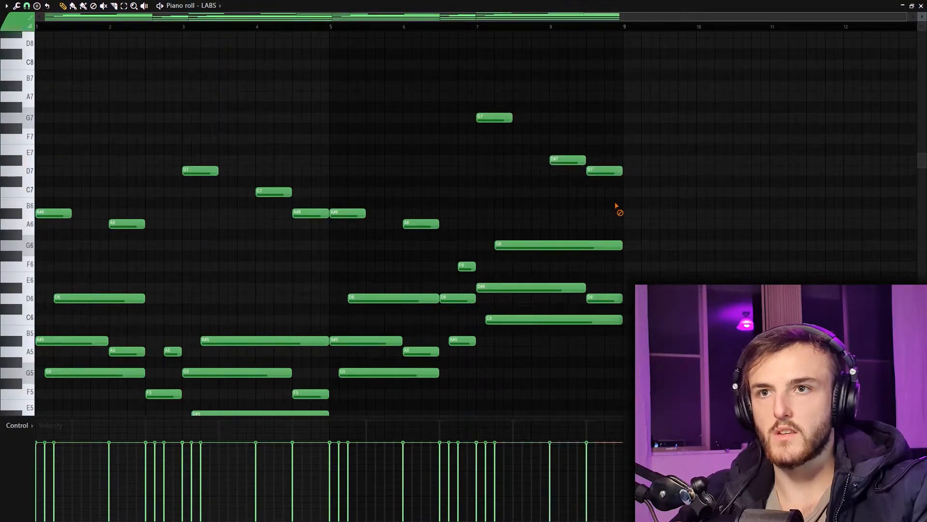
pyautogui.click(533, 29)
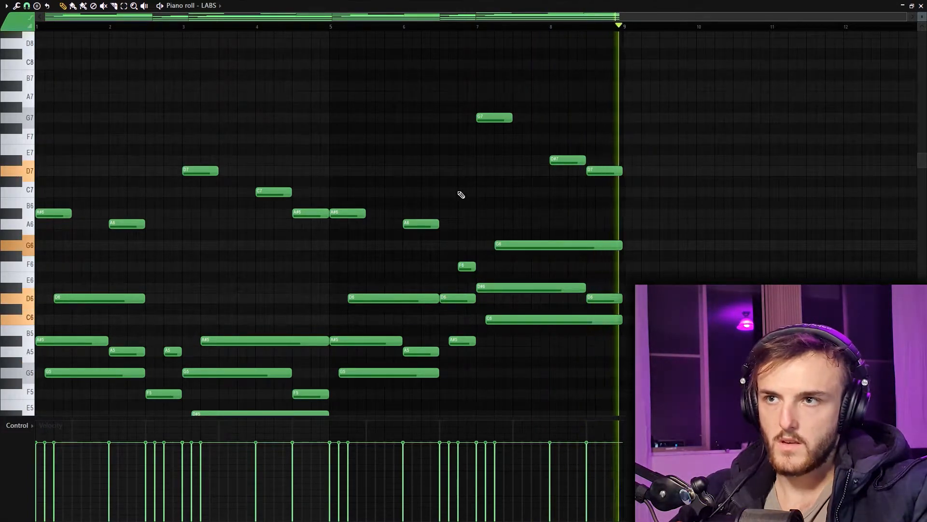
pyautogui.press('space')
pyautogui.scroll(1, 277, 170)
pyautogui.scroll(-6, 280, 168)
pyautogui.scroll(4, 281, 168)
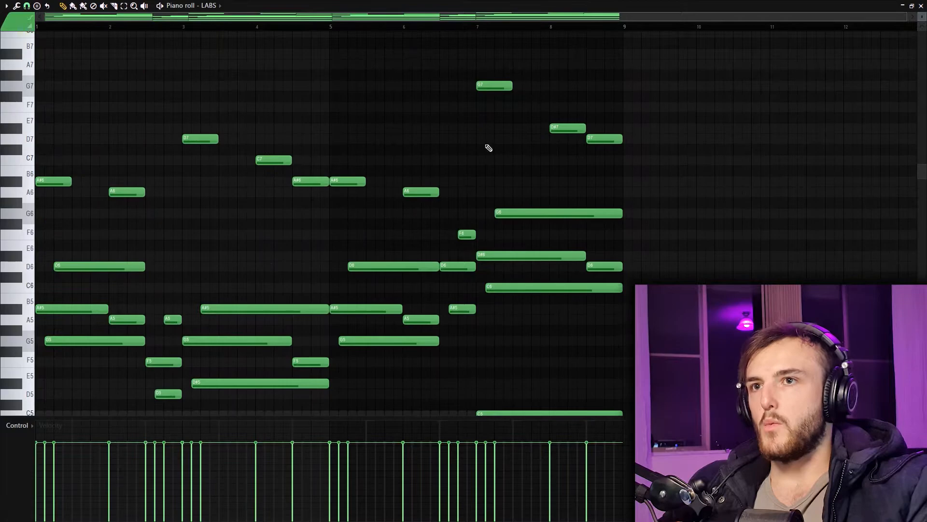
# Step: Lengthen the melody notes starting bars 1, 3, 5 and 7 to one full bar each
pyautogui.moveTo(644, 172); pyautogui.dragTo(98, 93)
pyautogui.moveTo(644, 196); pyautogui.dragTo(38, 58)
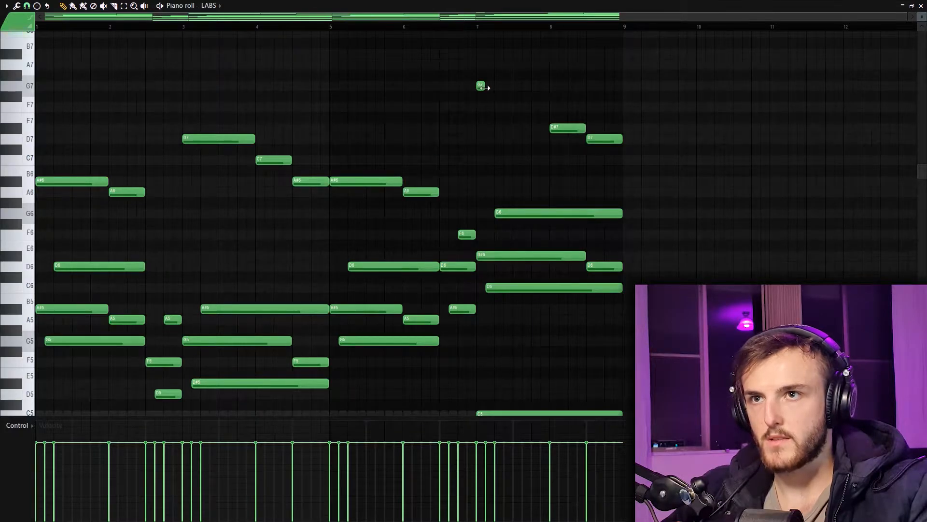
pyautogui.moveTo(485, 87); pyautogui.dragTo(541, 88)
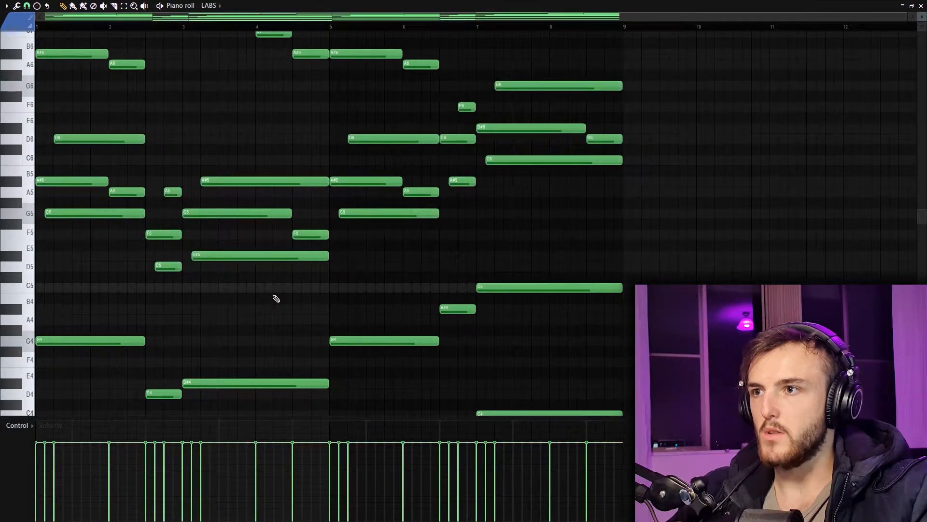
# Step: Colour-code the parts: chord notes blue, bass notes red and melody notes pink
pyautogui.moveTo(603, 292); pyautogui.dragTo(445, 165)
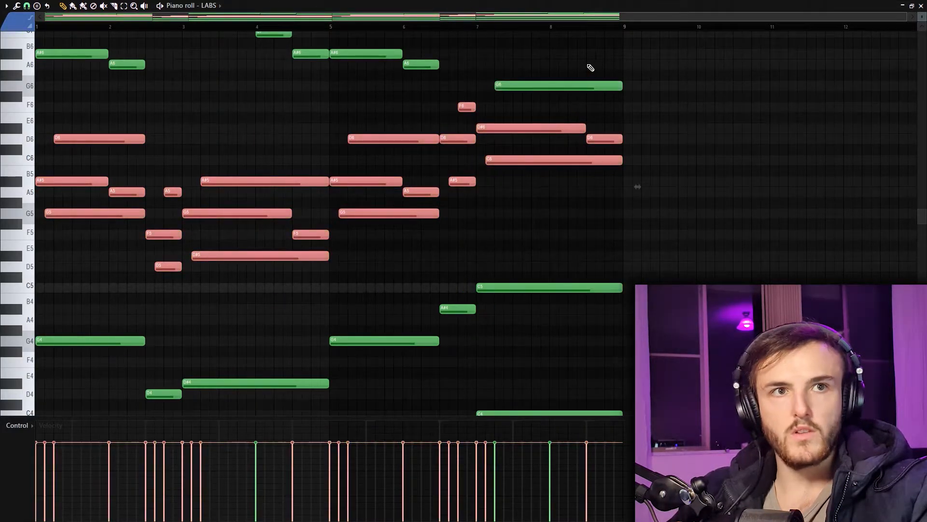
pyautogui.click(17, 21)
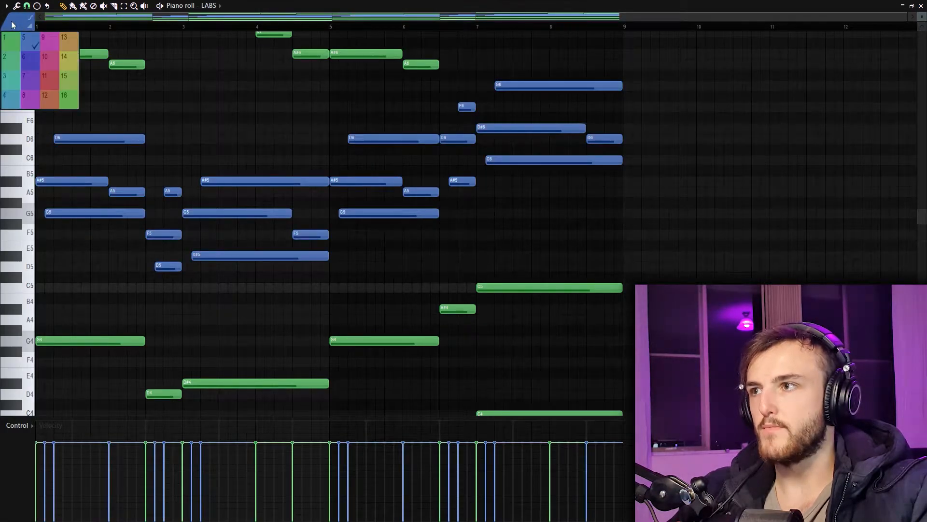
pyautogui.moveTo(70, 184); pyautogui.dragTo(56, 98)
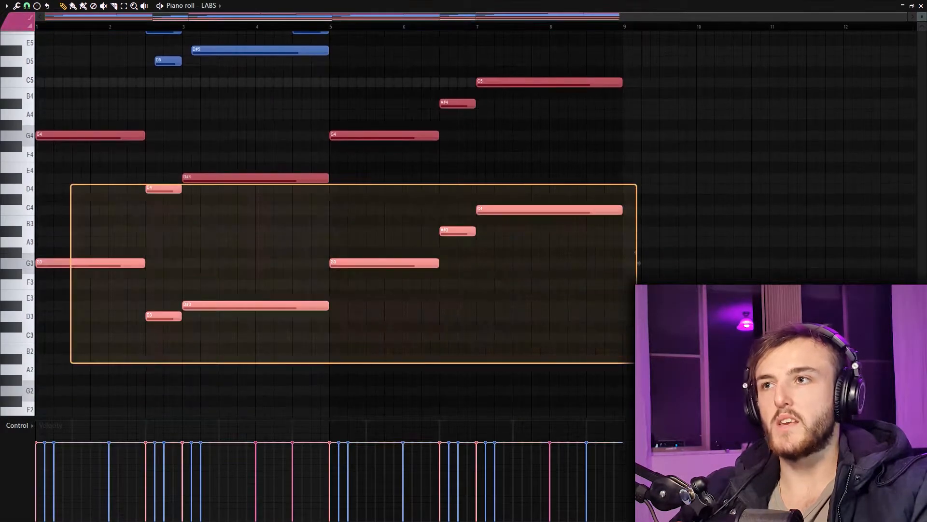
# Step: Examine the bass, chord and melody layers across the full eight bars
pyautogui.scroll(4, 248, 232)
pyautogui.moveTo(558, 203); pyautogui.dragTo(63, 92)
pyautogui.scroll(8, 314, 214)
pyautogui.rightClick(413, 264)
pyautogui.moveTo(592, 183); pyautogui.dragTo(5, 343)
pyautogui.rightClick(73, 275)
pyautogui.scroll(-4, 160, 211)
pyautogui.scroll(-3, 161, 211)
pyautogui.keyDown('ctrl'); pyautogui.rightClick(493, 240); pyautogui.keyUp('ctrl')
pyautogui.scroll(-3, 377, 248)
pyautogui.scroll(4, 378, 251)
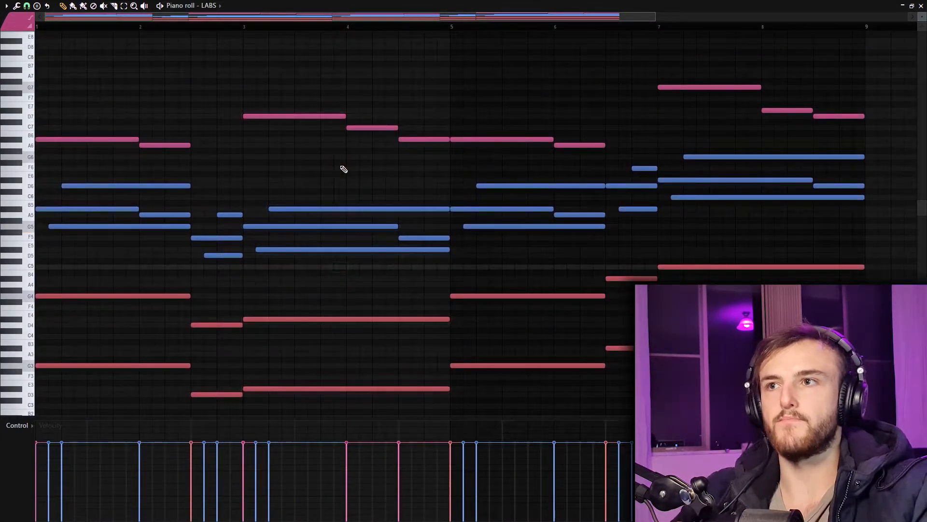
pyautogui.scroll(-1, 344, 168)
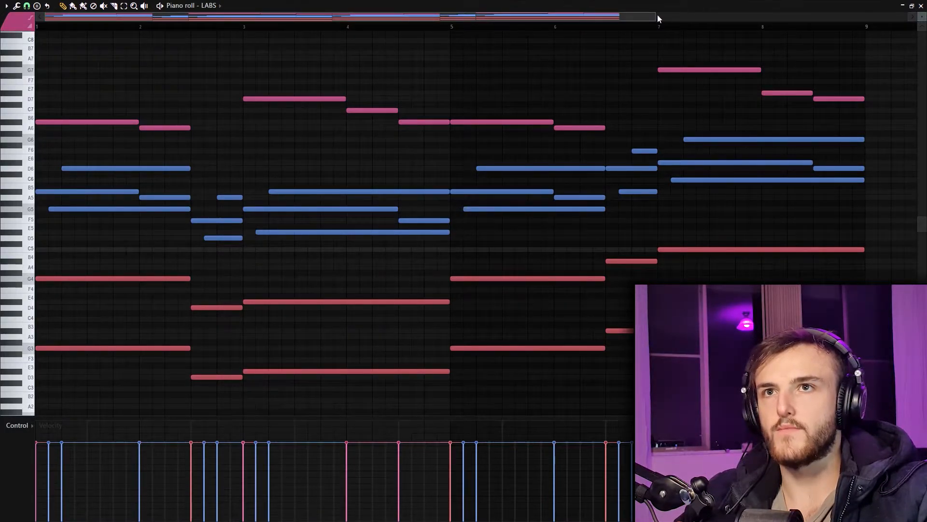
pyautogui.moveTo(657, 16); pyautogui.dragTo(326, 16)
pyautogui.scroll(-2, 309, 150)
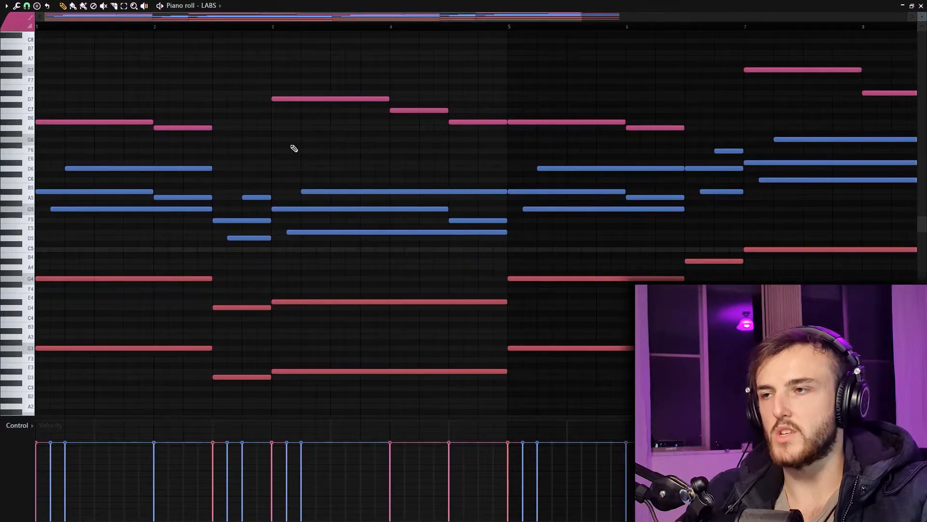
pyautogui.moveTo(921, 19); pyautogui.dragTo(922, 14)
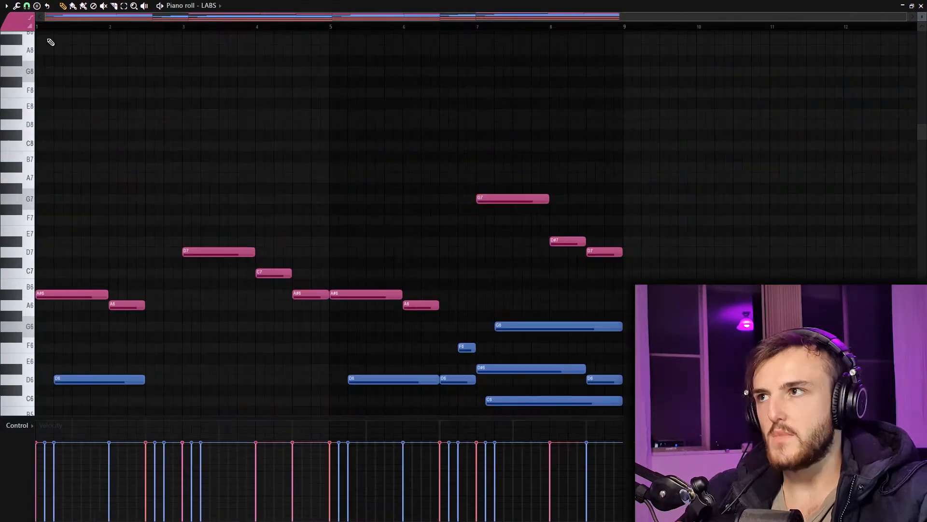
# Step: Set new notes to colour 2 and draw a one-bar G7 above the melody starting a quarter into bar 1
pyautogui.click(14, 27)
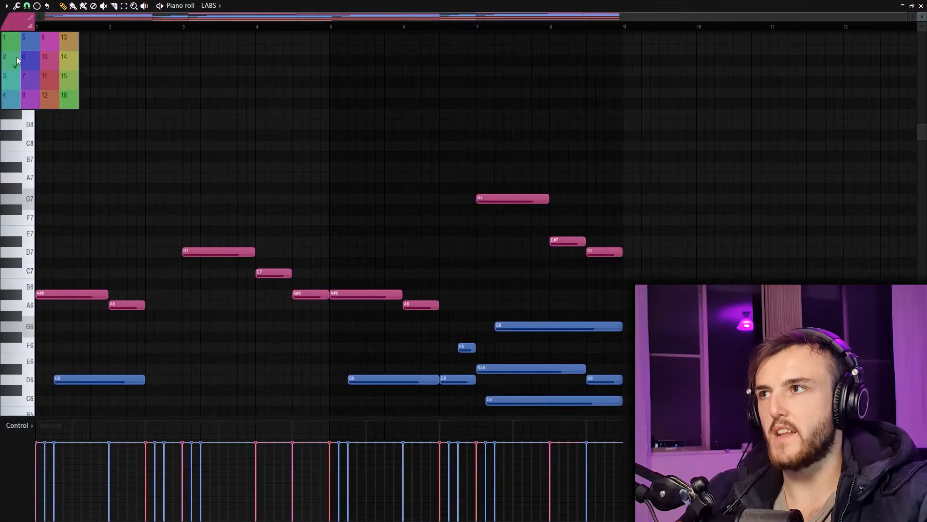
pyautogui.click(9, 67)
pyautogui.scroll(-4, 49, 97)
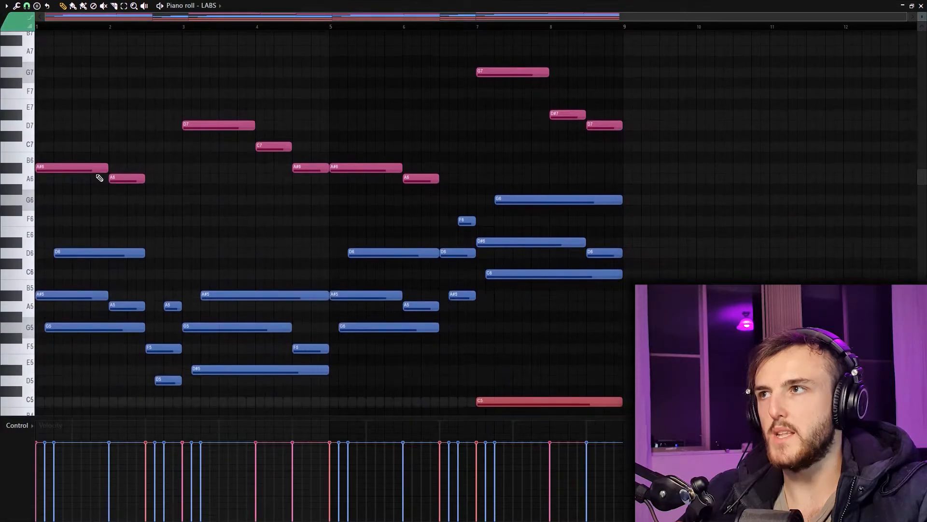
pyautogui.click(48, 72)
pyautogui.rightClick(57, 73)
pyautogui.scroll(3, 64, 137)
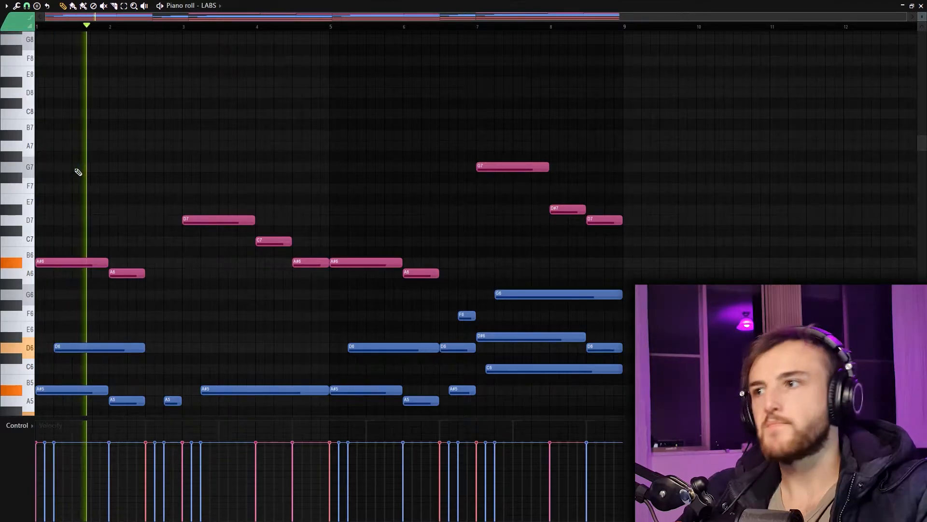
pyautogui.press('space')
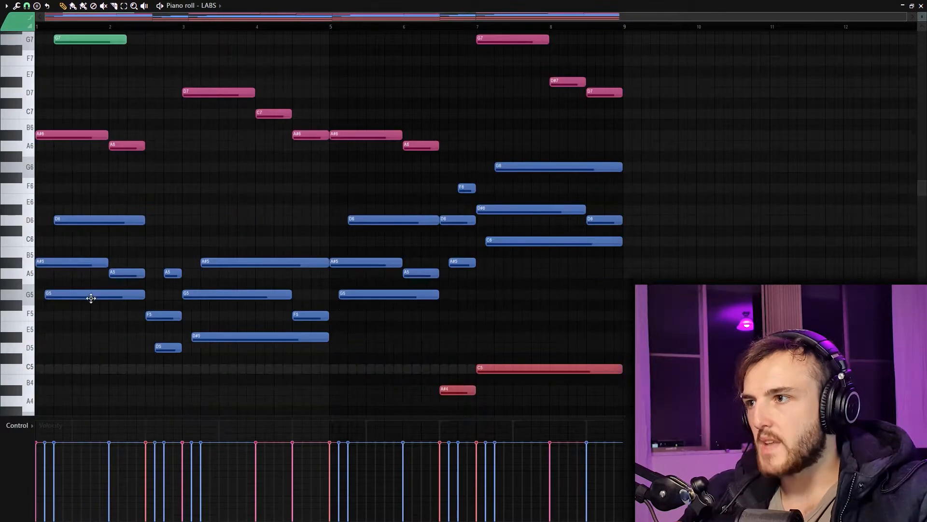
# Step: Compare the new G7 with the first chord's notes and listen to it
pyautogui.moveTo(63, 210); pyautogui.dragTo(103, 362)
pyautogui.keyDown('ctrl'); pyautogui.click(102, 362); pyautogui.keyUp('ctrl')
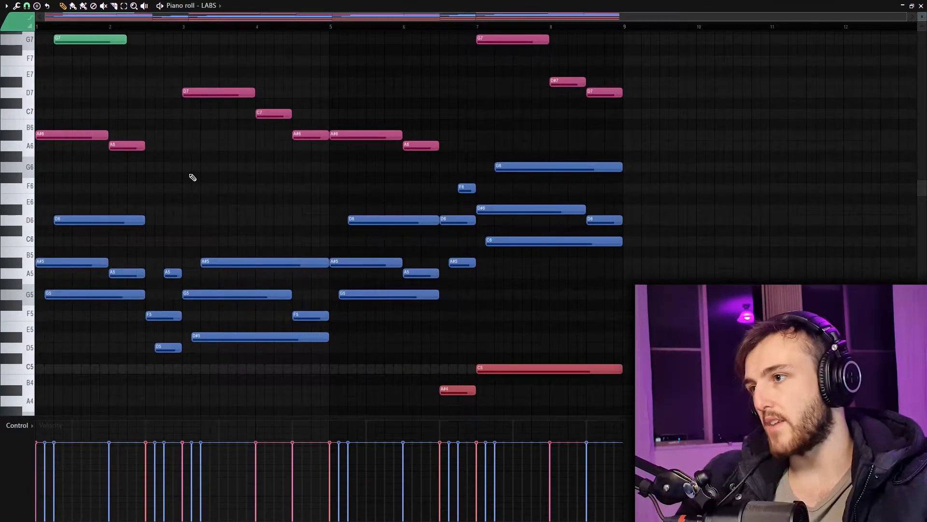
pyautogui.scroll(3, 137, 182)
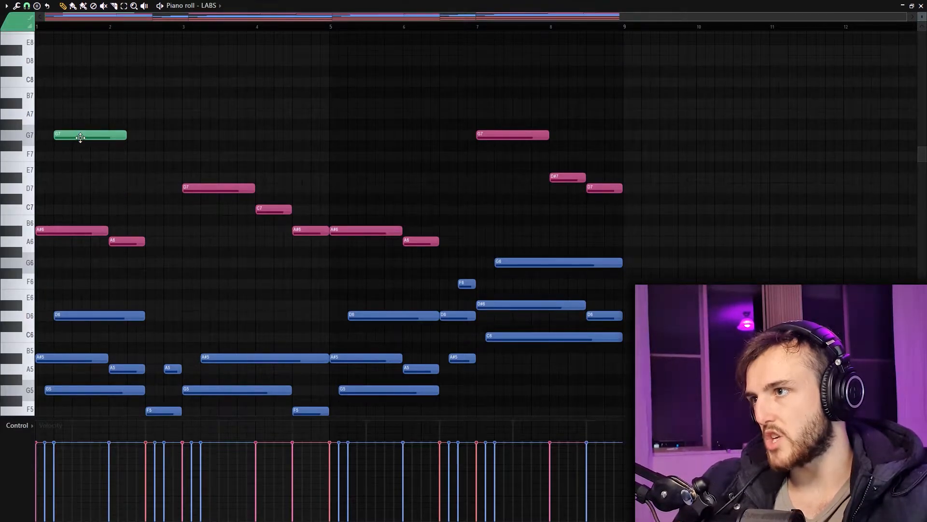
pyautogui.press('space')
pyautogui.press('space')
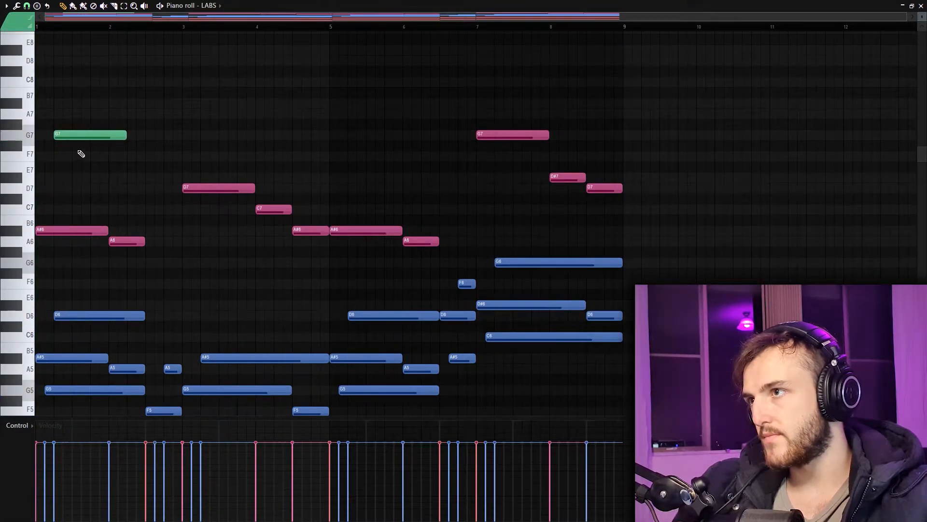
# Step: Make G7 a short note halfway through bar 1 and add F7 three quarters into the bar, checking by playback
pyautogui.press('space')
pyautogui.moveTo(96, 139)
pyautogui.mouseDown()
pyautogui.moveTo(110, 140)
pyautogui.moveTo(89, 156)
pyautogui.mouseUp()
pyautogui.press('space')
pyautogui.press('space')
pyautogui.moveTo(162, 156); pyautogui.dragTo(100, 140)
pyautogui.press('space')
# Step: Add D#7 a quarter into bar 2 to continue the descending counter-melody, and listen to the phrase
pyautogui.click(129, 176)
pyautogui.press('space')
pyautogui.press('space')
pyautogui.press('space')
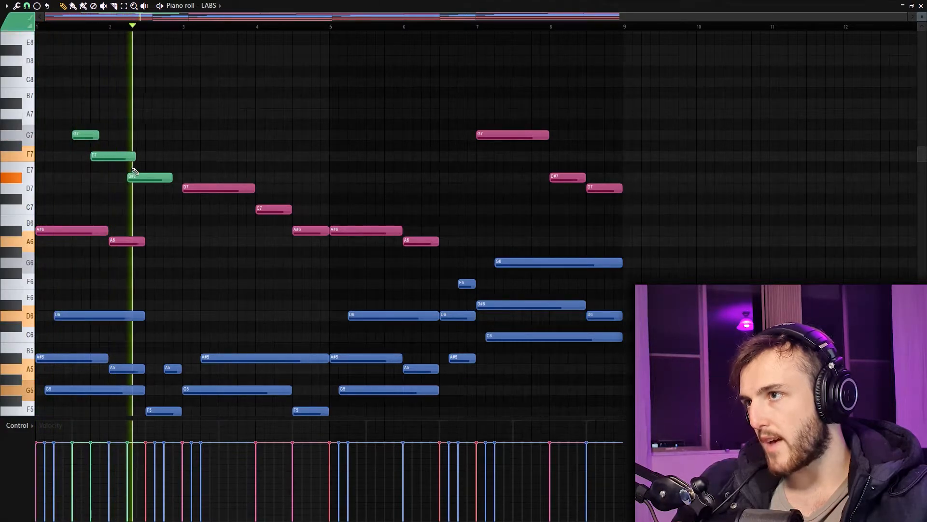
pyautogui.press('space')
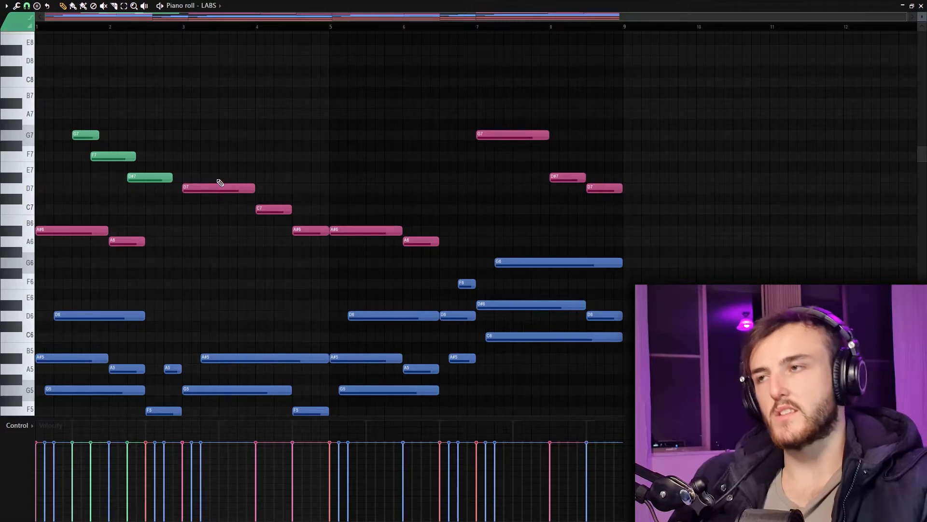
# Step: Add short D#7 and F7 counter-melody notes at the start and middle of bar 4, and listen to them
pyautogui.press('space')
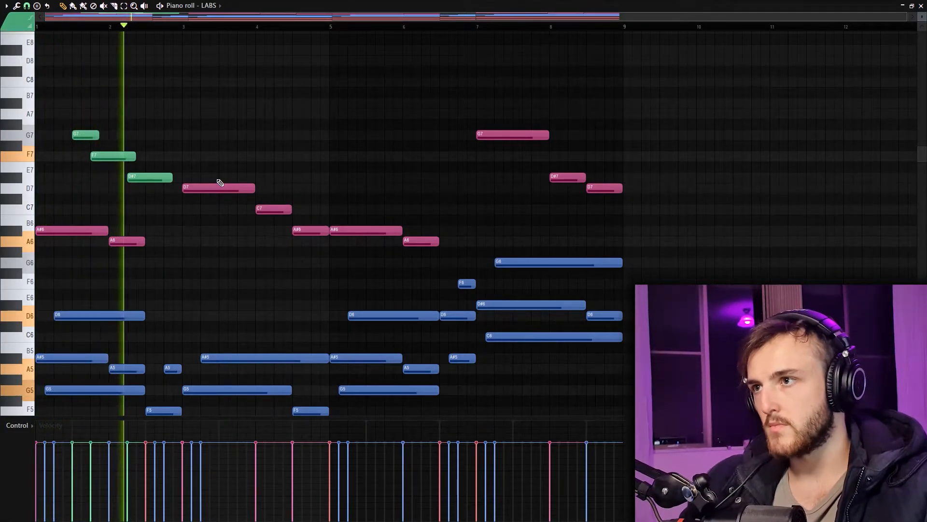
pyautogui.click(268, 178)
pyautogui.click(304, 156)
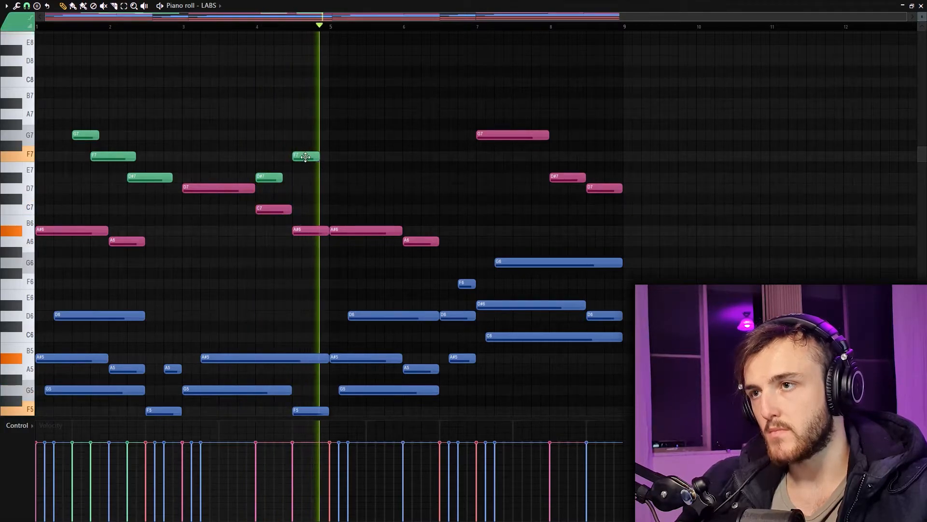
pyautogui.press('space')
pyautogui.press('space')
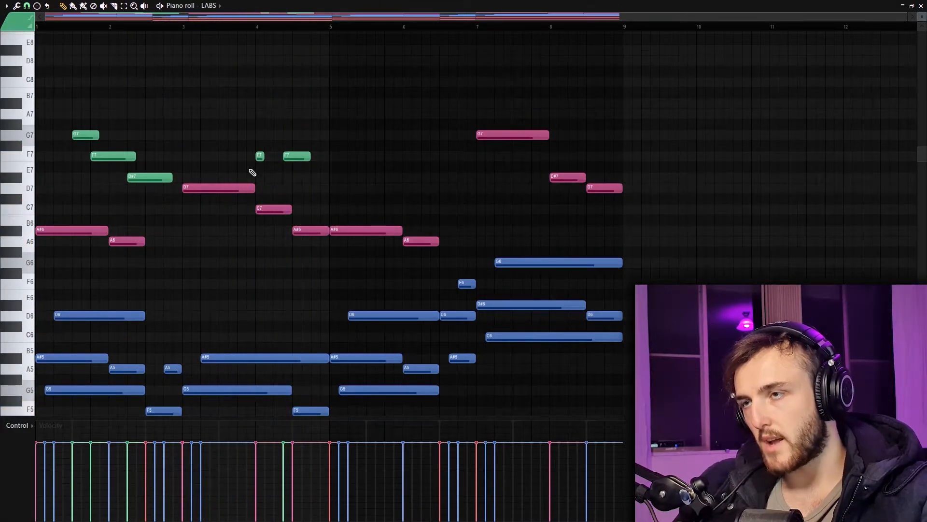
# Step: Extend the counter-melody's D#7 in bar 2 to the start of bar 3 and play the whole progression
pyautogui.scroll(3, 250, 171)
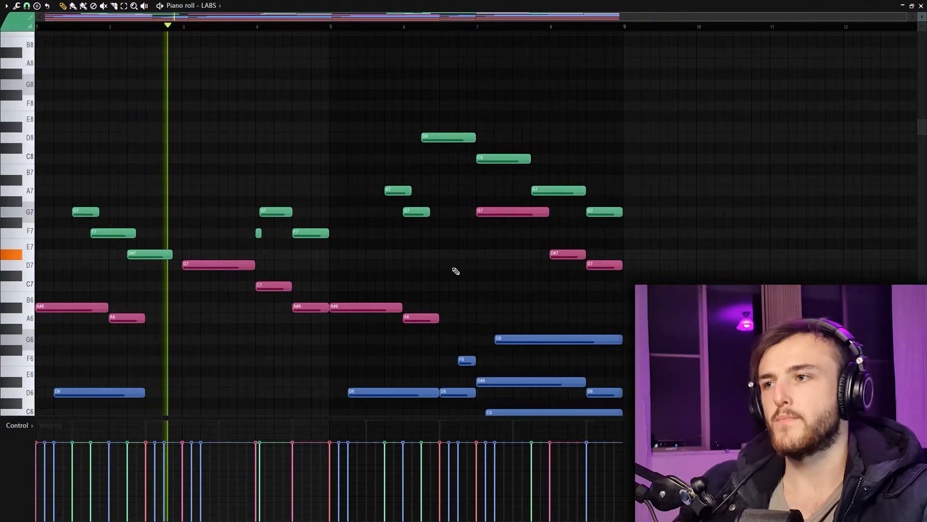
pyautogui.moveTo(172, 255); pyautogui.dragTo(181, 255)
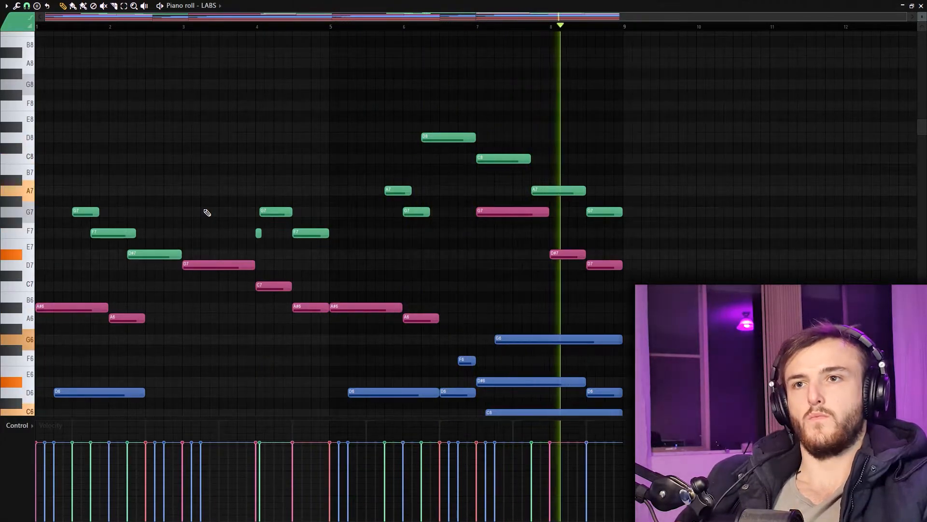
pyautogui.press('space')
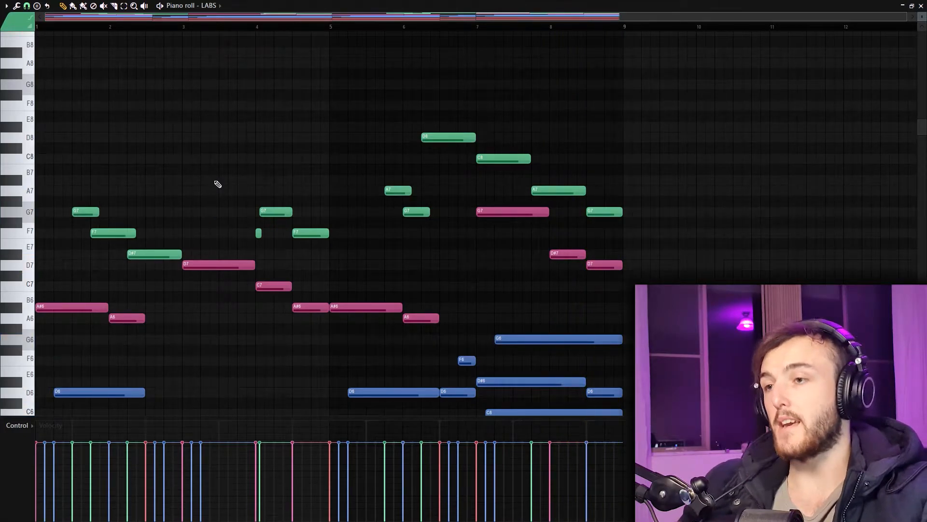
# Step: Review the bass, moving chords, top melody and counter-melody across all eight bars
pyautogui.scroll(-5, 219, 183)
pyautogui.scroll(4, 215, 153)
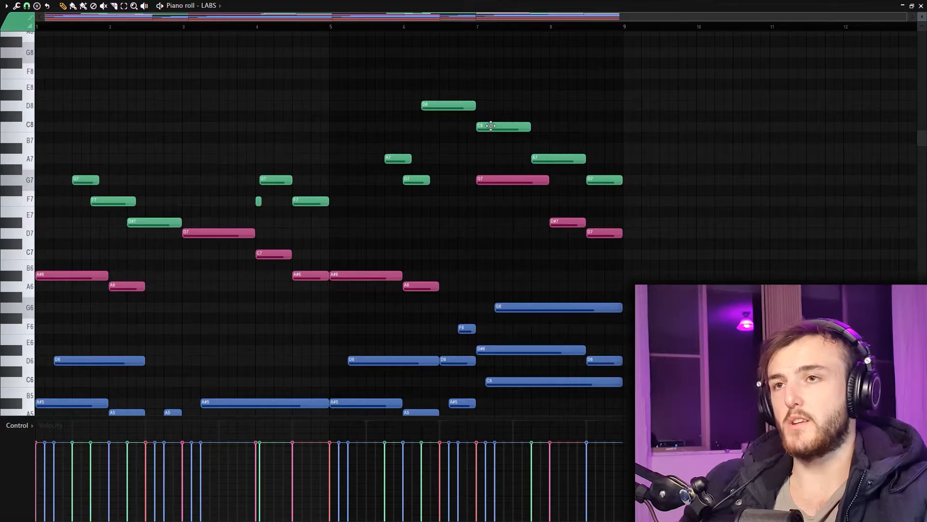
pyautogui.scroll(-5, 287, 195)
pyautogui.keyDown('ctrl'); pyautogui.rightClick(283, 209); pyautogui.keyUp('ctrl')
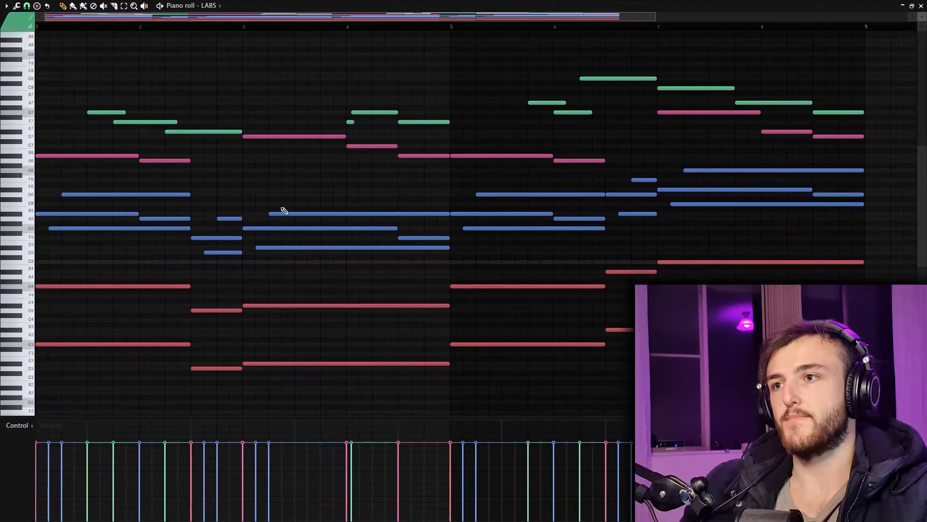
pyautogui.moveTo(73, 265); pyautogui.dragTo(658, 381)
pyautogui.moveTo(113, 182); pyautogui.dragTo(765, 225)
pyautogui.moveTo(118, 143); pyautogui.dragTo(208, 162)
pyautogui.keyDown('ctrl'); pyautogui.click(92, 119); pyautogui.keyUp('ctrl')
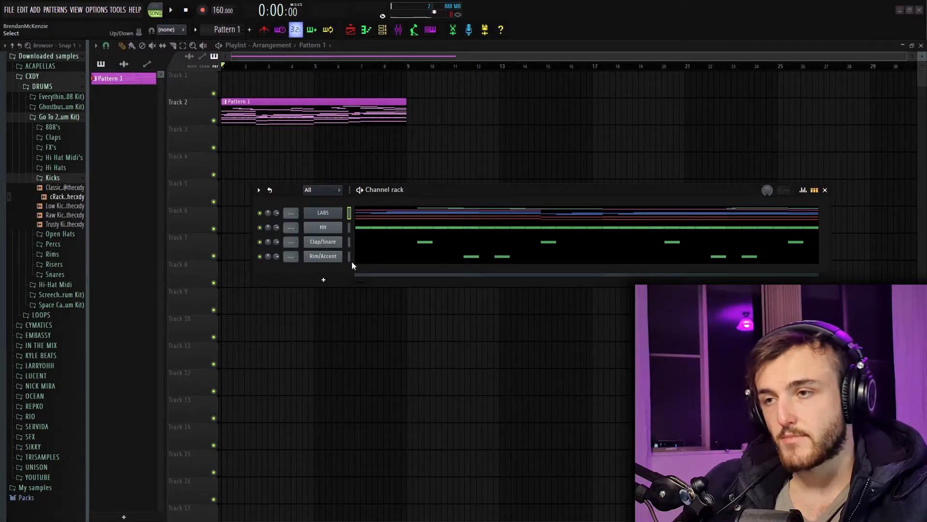
# Step: Collapse the CXDY sample folder and add an ElectraX channel using the KC Supreme - Aventador sound bank
pyautogui.click(63, 79)
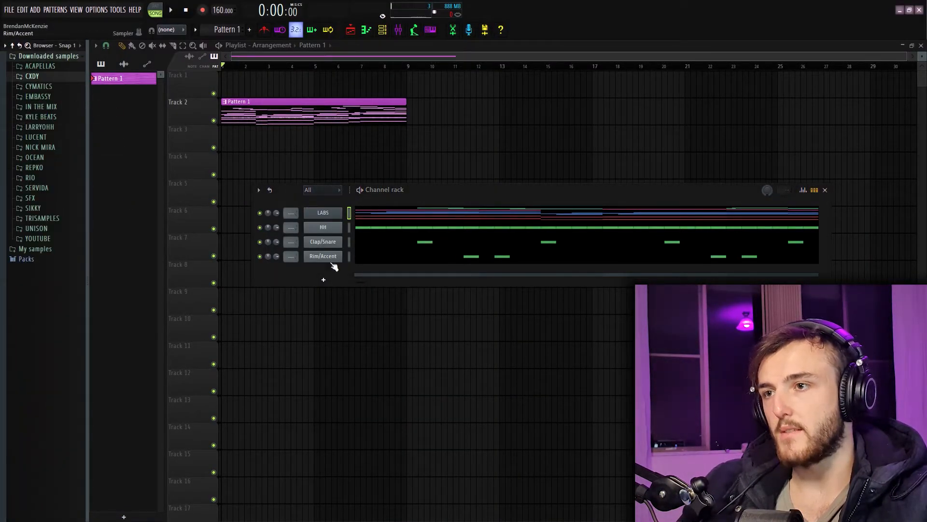
pyautogui.click(324, 279)
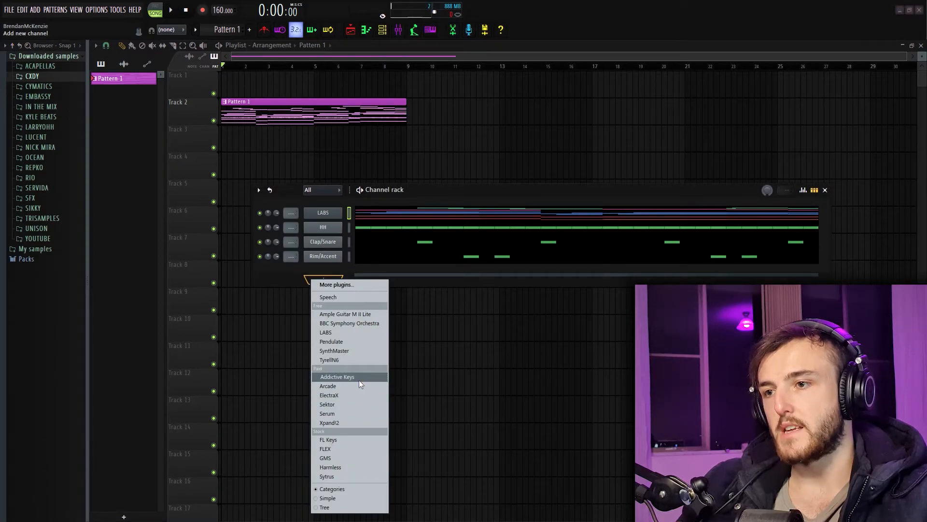
pyautogui.click(360, 394)
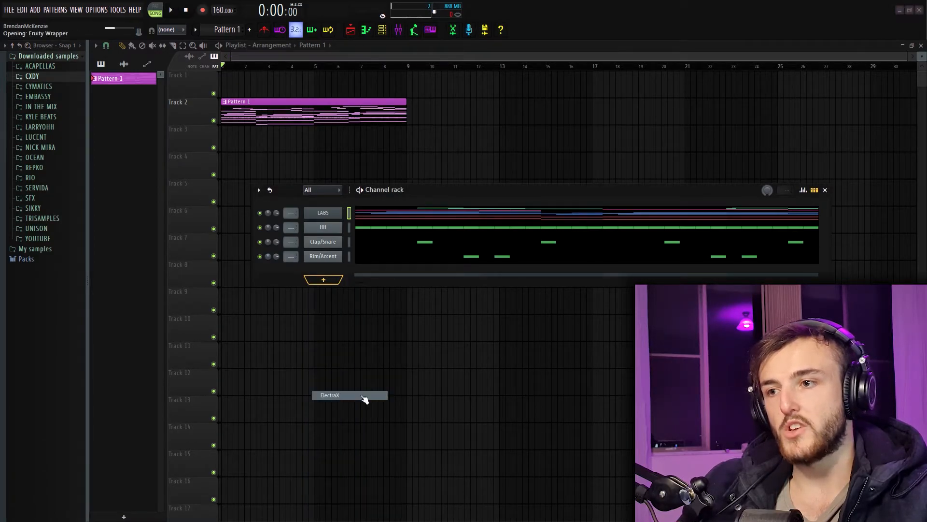
pyautogui.click(145, 182)
pyautogui.click(155, 276)
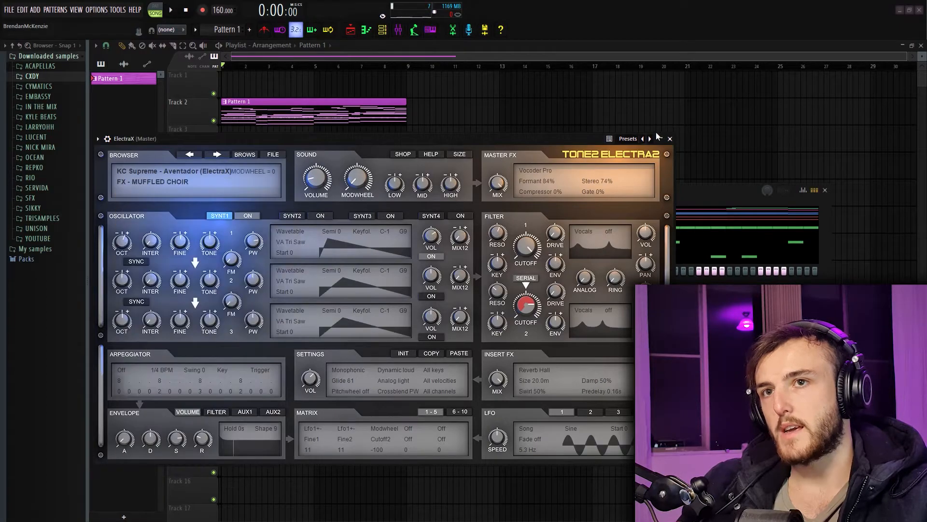
pyautogui.click(670, 139)
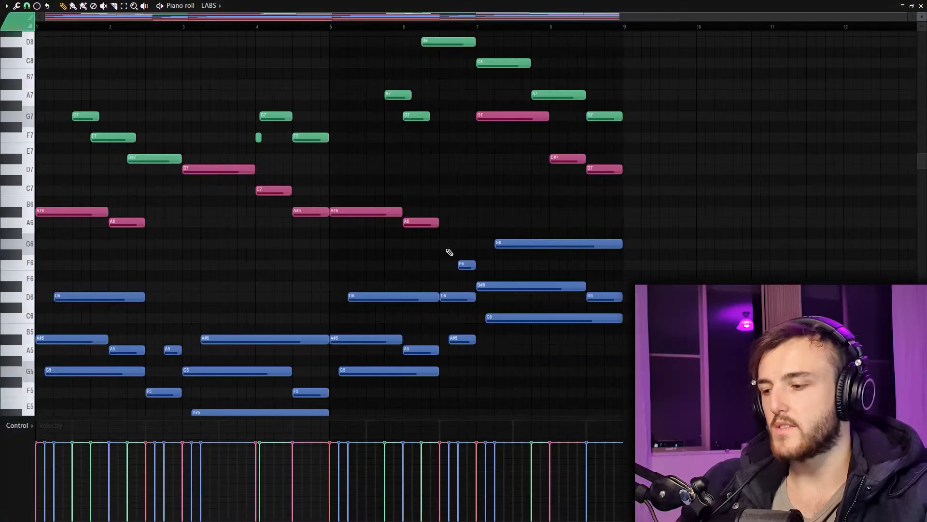
# Step: Randomize the pan and velocity levels of all LABS notes slightly, with bipolar variation
pyautogui.scroll(-4, 449, 252)
pyautogui.hotkey('alt', 'r')
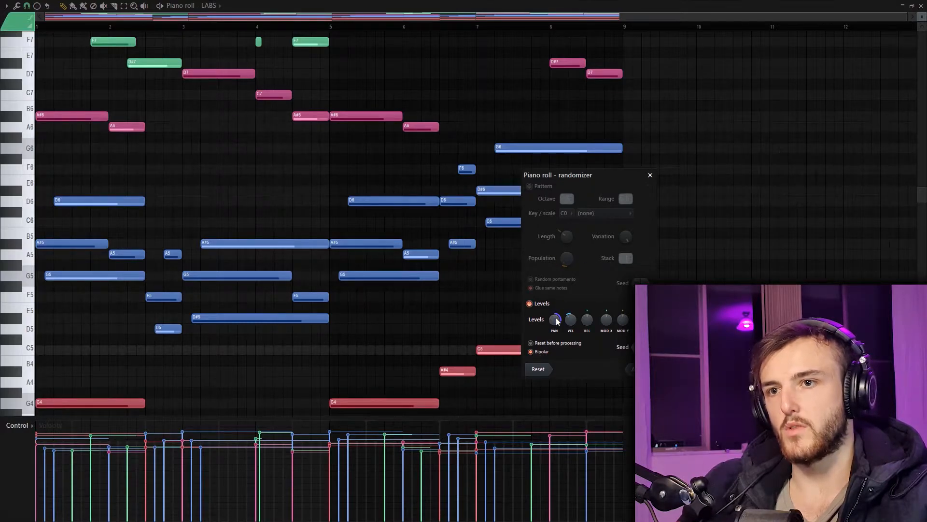
pyautogui.moveTo(556, 320); pyautogui.dragTo(557, 332)
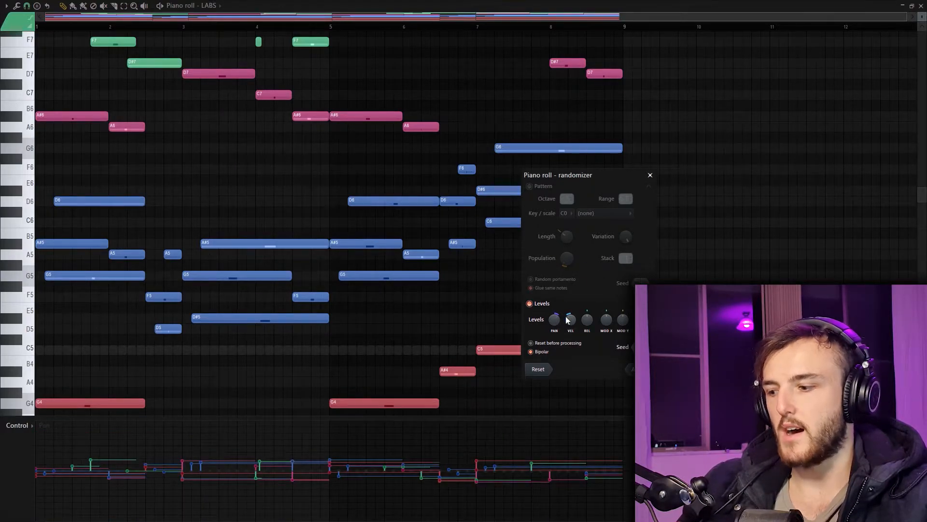
pyautogui.moveTo(555, 318)
pyautogui.mouseDown()
pyautogui.moveTo(555, 329)
pyautogui.moveTo(570, 309)
pyautogui.mouseUp()
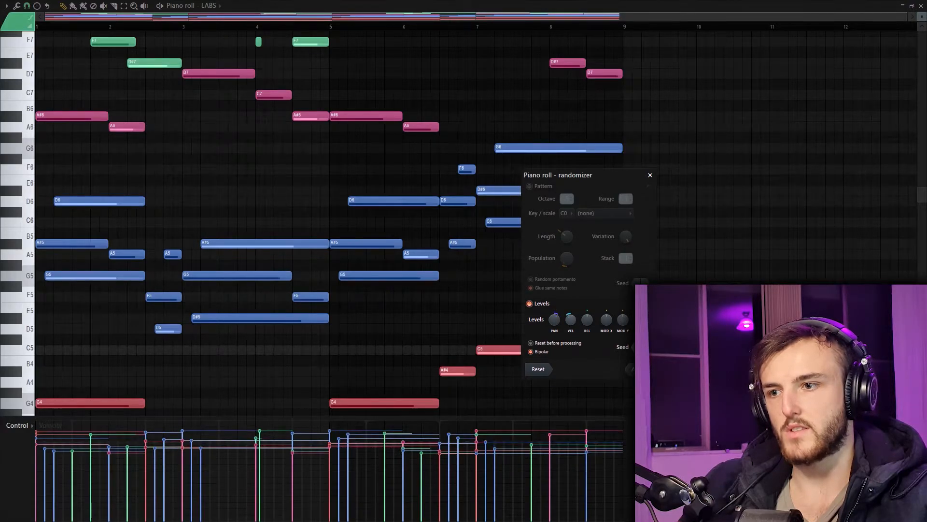
pyautogui.click(640, 369)
# Step: Lower the velocities of all LABS notes by reducing the level scaling multiplier, and play the result
pyautogui.hotkey('alt', 'x')
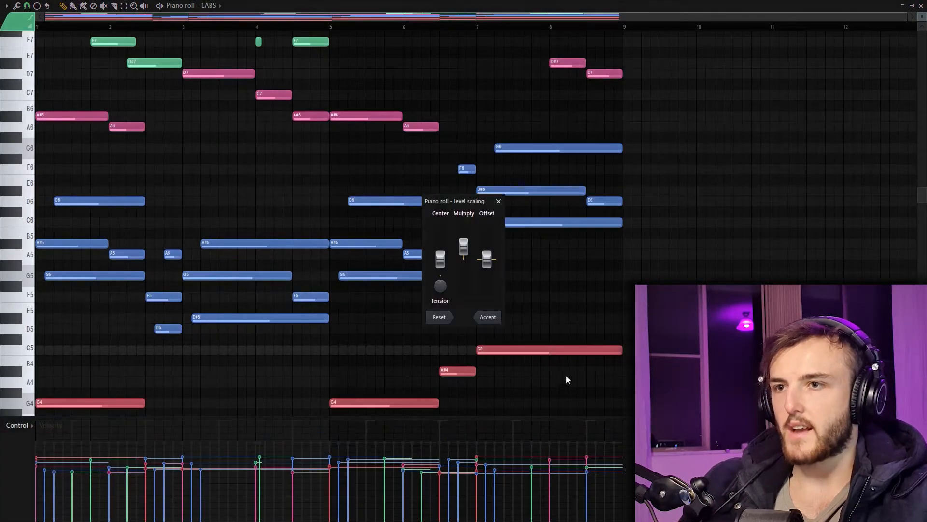
pyautogui.moveTo(467, 251); pyautogui.dragTo(467, 253)
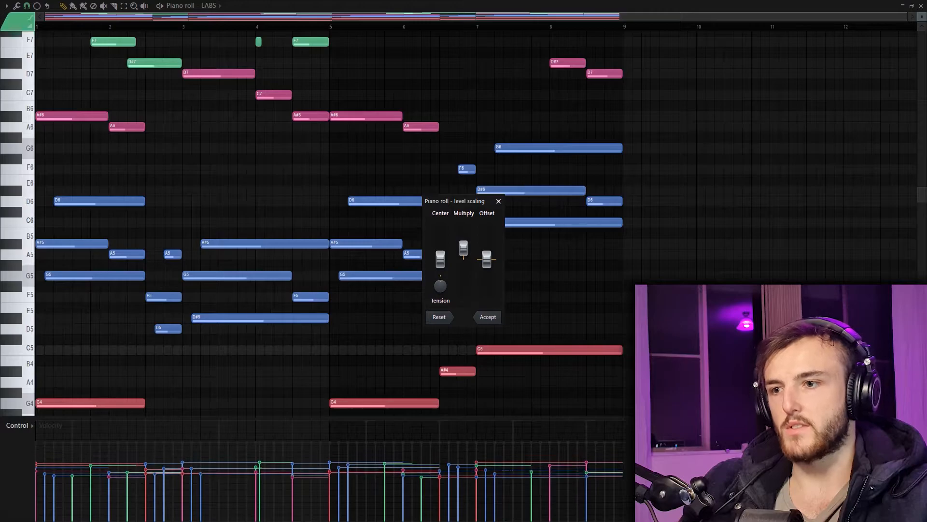
pyautogui.click(488, 317)
pyautogui.press('space')
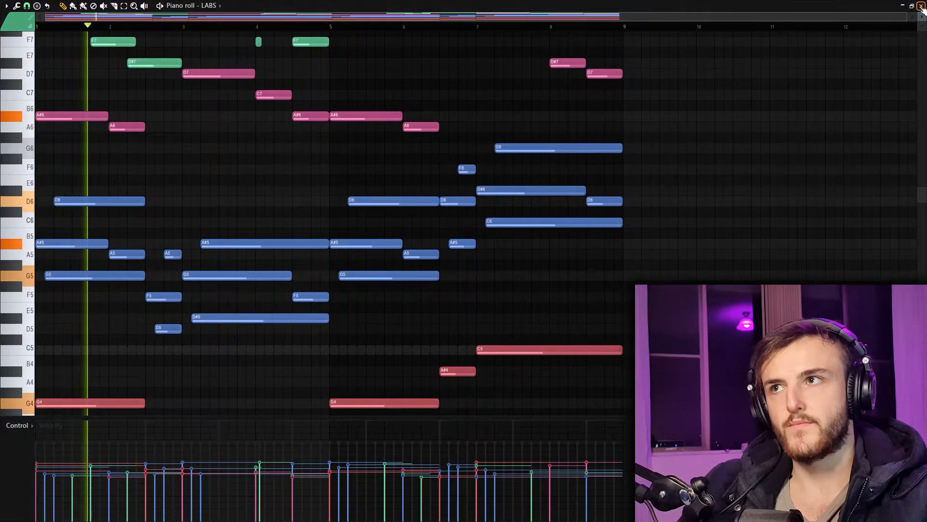
# Step: Check the notes on the ElectraX channel and switch its preset to KEY - MOUNTAINS during playback
pyautogui.click(921, 7)
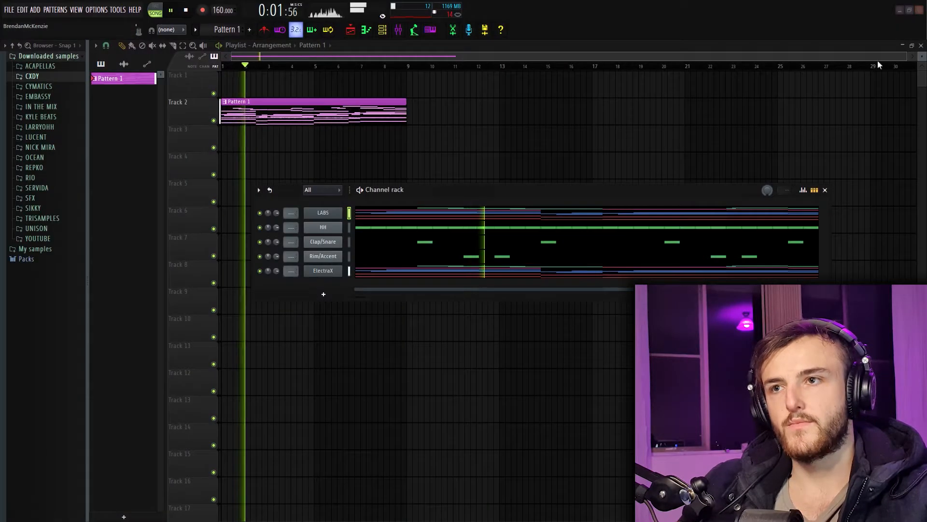
pyautogui.click(364, 274)
pyautogui.click(921, 6)
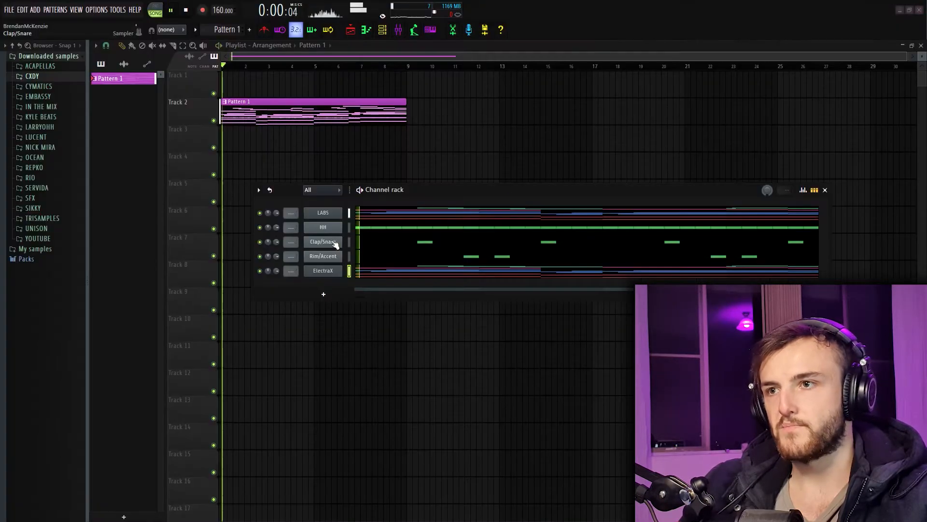
pyautogui.click(327, 269)
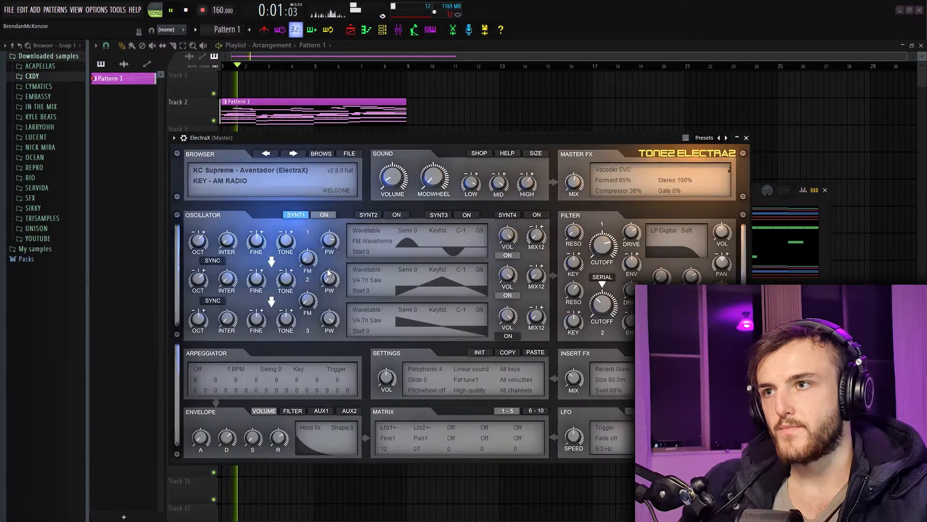
pyautogui.click(293, 153)
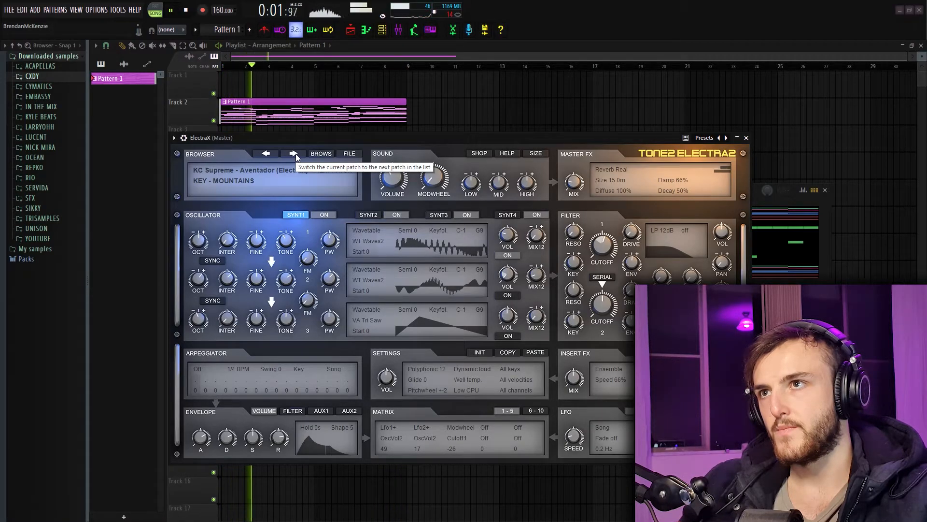
pyautogui.click(746, 138)
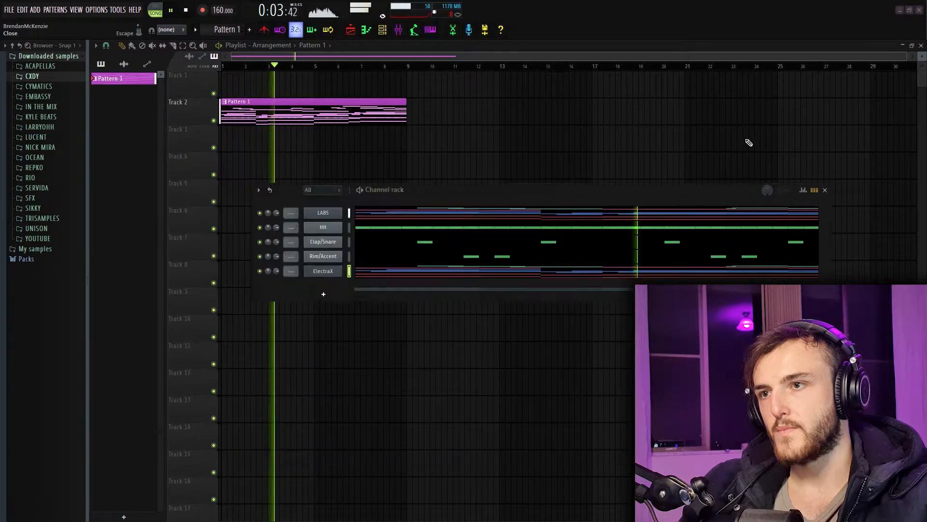
# Step: Look through the ElectraX notes from bass to counter-melody while the progression plays
pyautogui.click(393, 269)
pyautogui.scroll(-4, 394, 270)
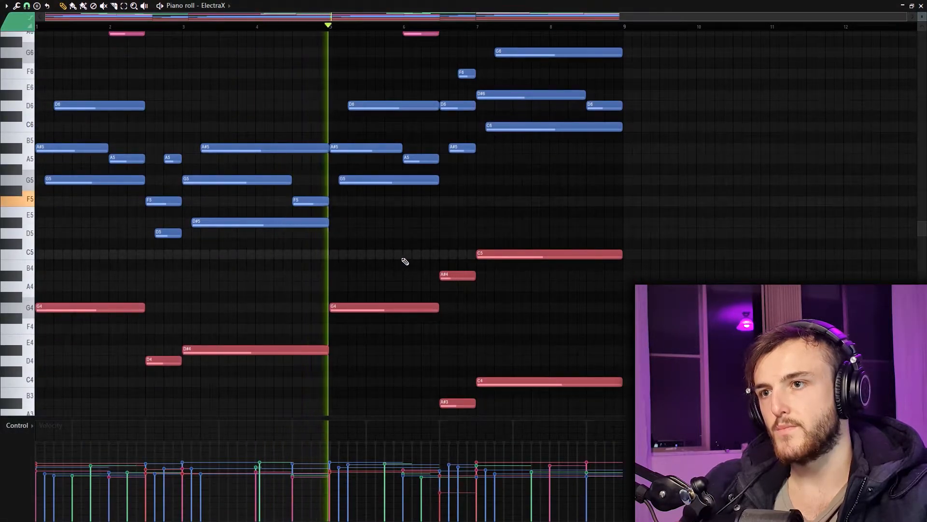
pyautogui.scroll(12, 404, 261)
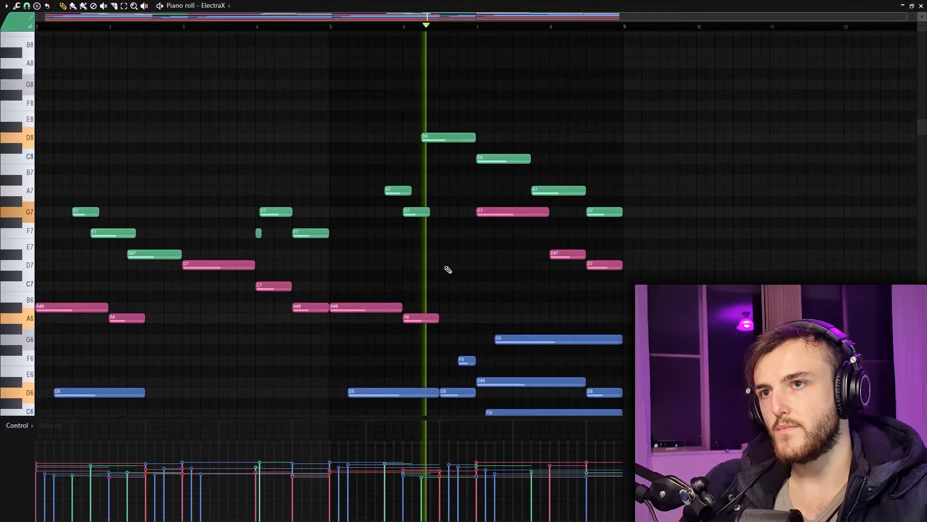
pyautogui.scroll(-12, 647, 231)
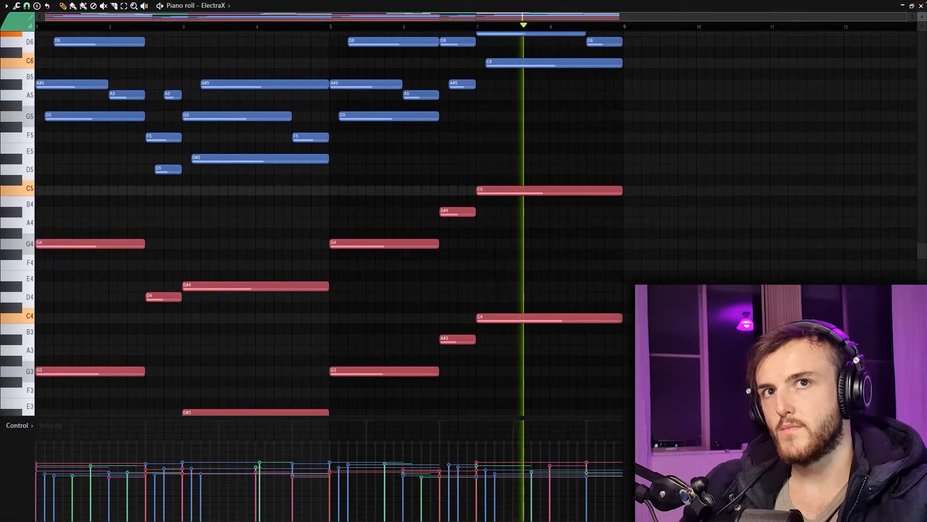
pyautogui.scroll(-4, 672, 265)
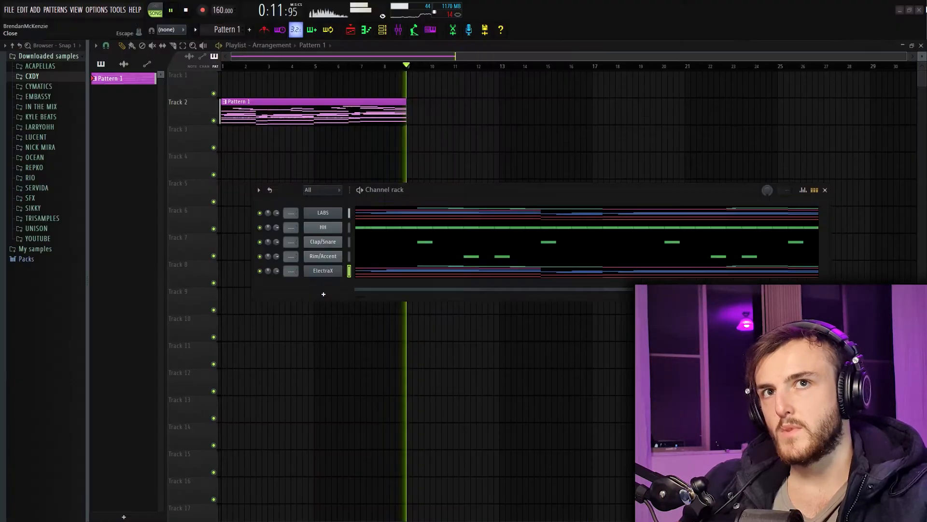
# Step: Move the ElectraX channel directly below LABS and route the two channels to mixer tracks 1 and 2
pyautogui.hotkey('alt', 'Up')
pyautogui.hotkey('alt', 'Up')
pyautogui.hotkey('alt', 'Up')
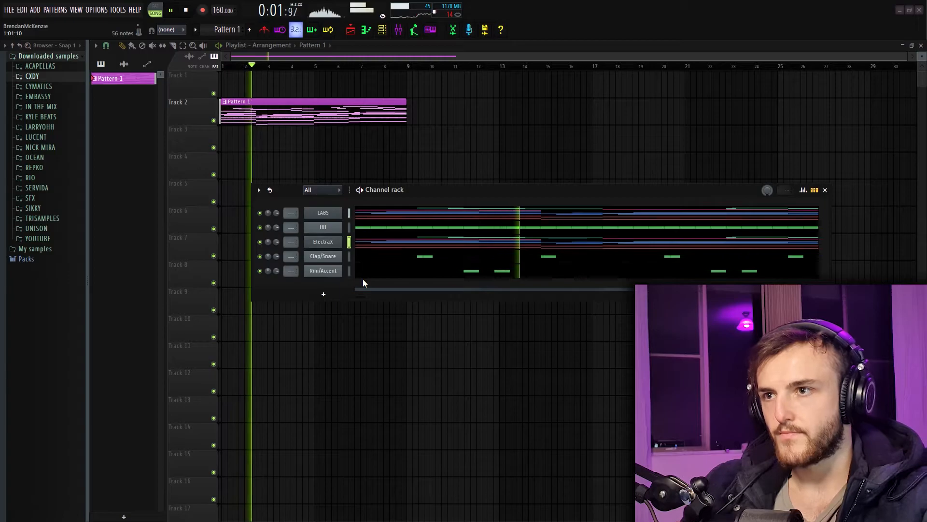
pyautogui.press('space')
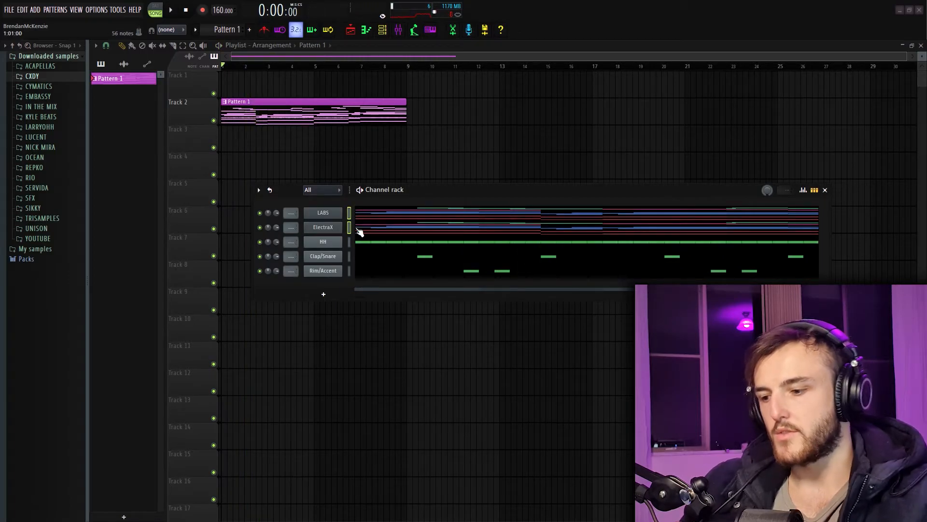
pyautogui.hotkey('ctrl', 'l')
# Step: In the ElectraX track's Fruity parametric EQ 2, high-pass the sound at about 104 Hz and low-pass its treble during playback
pyautogui.click(839, 200)
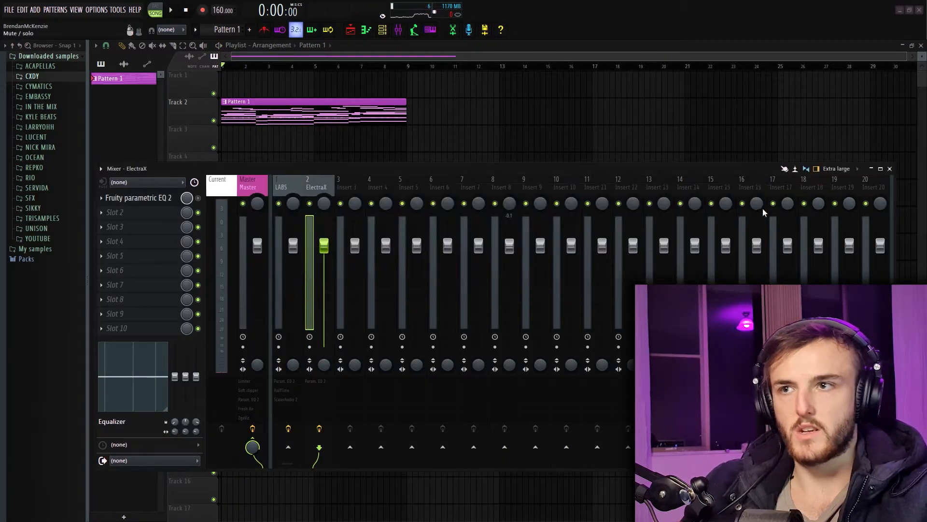
pyautogui.click(162, 198)
pyautogui.press('space')
pyautogui.moveTo(88, 209); pyautogui.dragTo(164, 209)
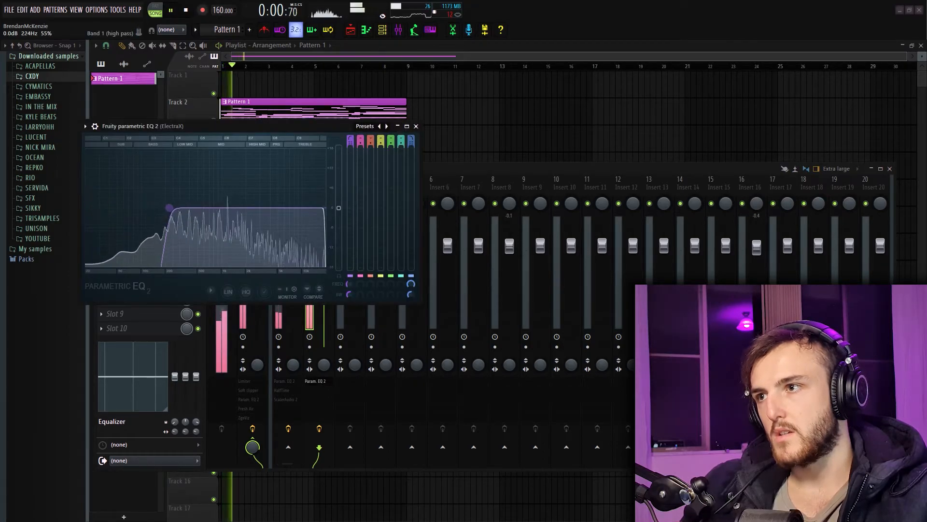
pyautogui.moveTo(323, 209); pyautogui.dragTo(265, 210)
pyautogui.moveTo(165, 209); pyautogui.dragTo(143, 209)
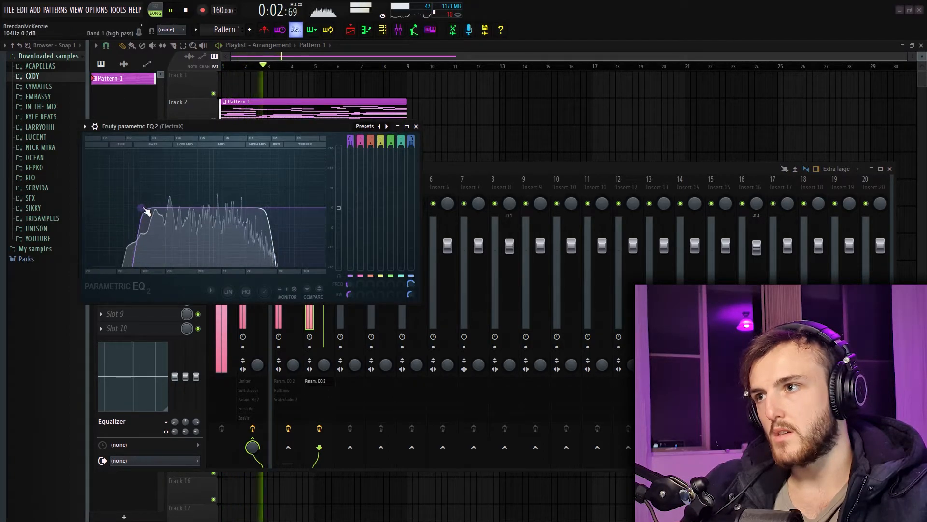
pyautogui.moveTo(265, 213); pyautogui.dragTo(225, 216)
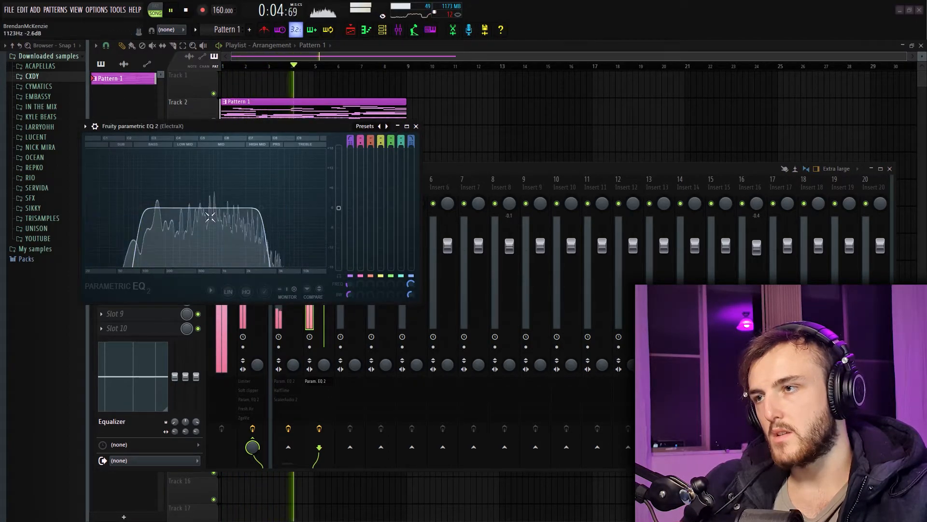
# Step: In the ElectraX track's EQ, move the high-pass lower and the low-pass higher, and slightly reduce the EQ's overall level
pyautogui.moveTo(142, 211); pyautogui.dragTo(132, 211)
pyautogui.moveTo(263, 211); pyautogui.dragTo(272, 211)
pyautogui.moveTo(339, 205); pyautogui.dragTo(339, 215)
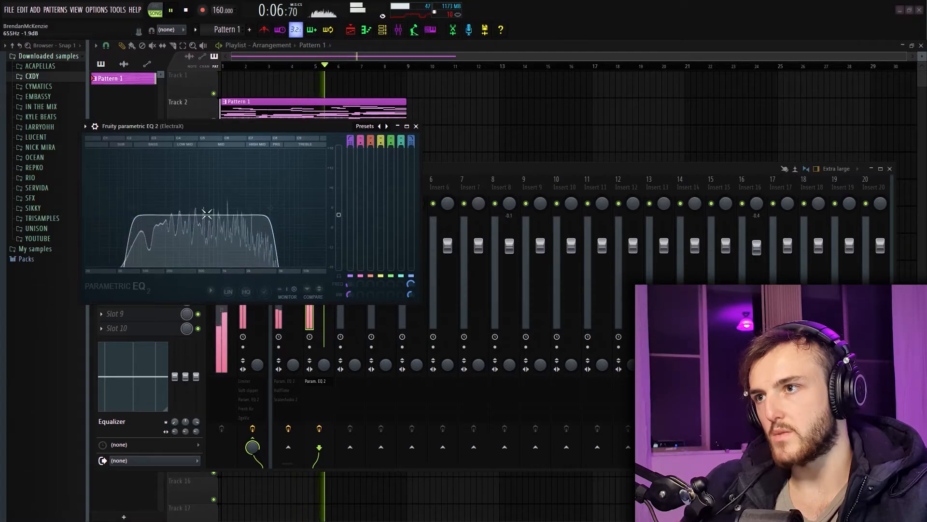
# Step: High-pass the low end of the LABS track in its Fruity parametric EQ 2 and restart playback to listen to it
pyautogui.click(280, 227)
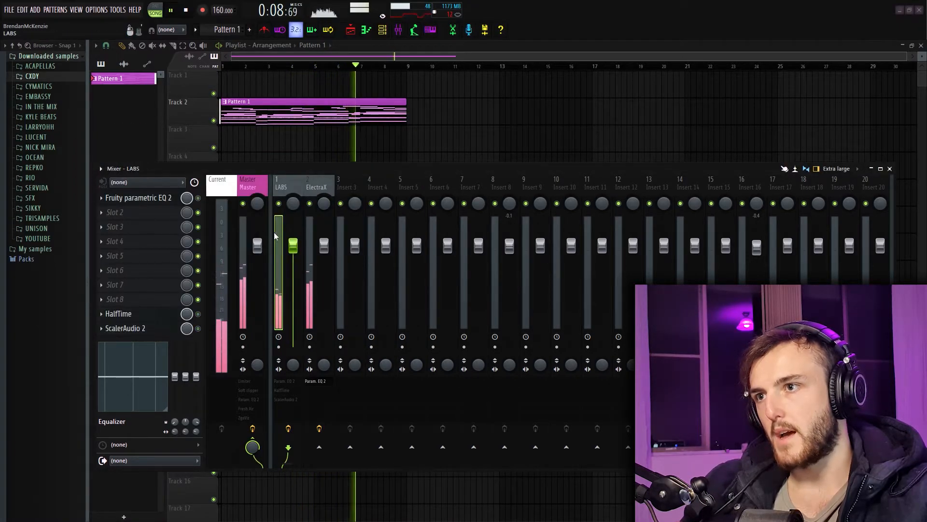
pyautogui.click(199, 197)
pyautogui.click(160, 198)
pyautogui.moveTo(67, 184); pyautogui.dragTo(130, 184)
pyautogui.press('space')
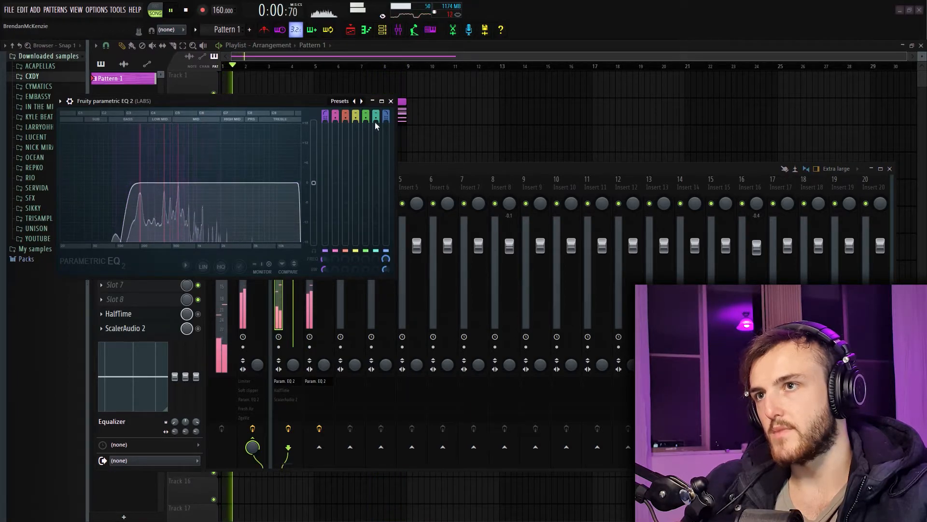
pyautogui.press('space')
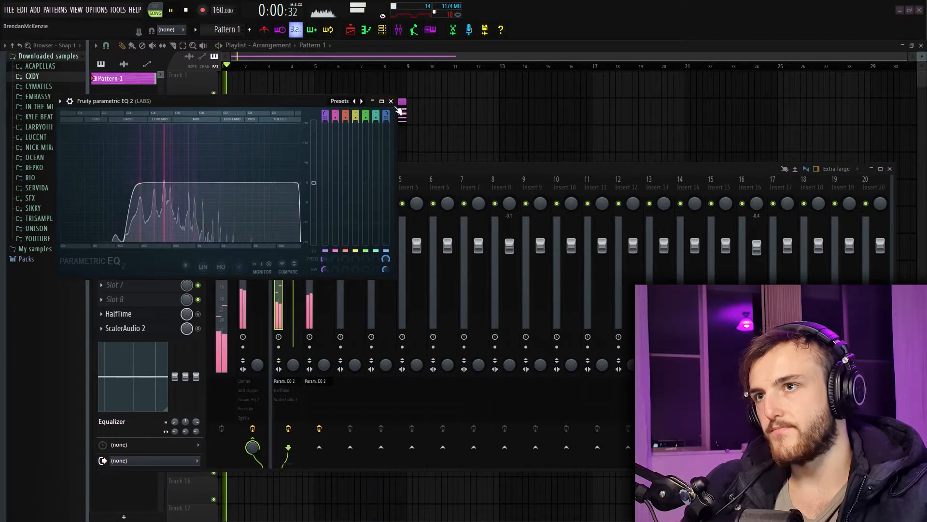
pyautogui.click(391, 101)
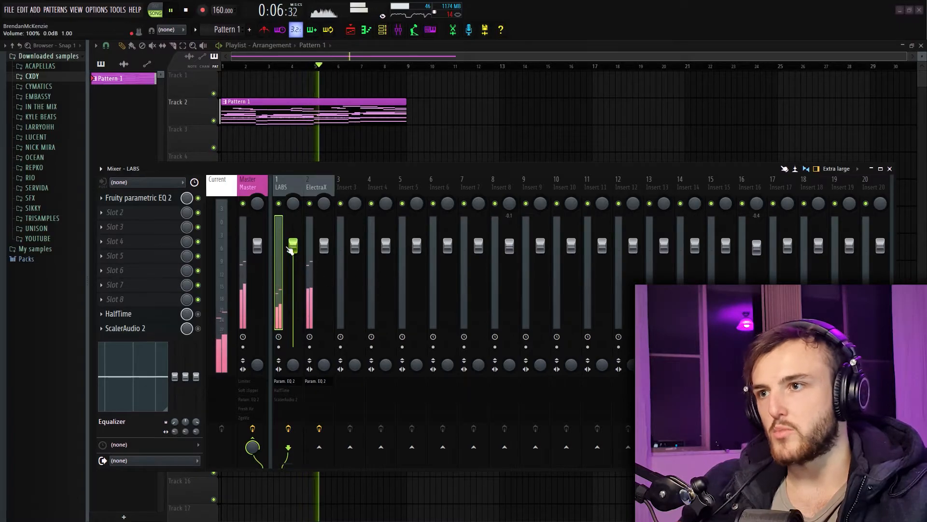
# Step: Balance the two layers by raising the LABS track to 2.8 dB and lowering the ElectraX track to -8.9 dB
pyautogui.click(324, 247)
pyautogui.moveTo(324, 252); pyautogui.dragTo(324, 280)
pyautogui.moveTo(293, 246); pyautogui.dragTo(293, 233)
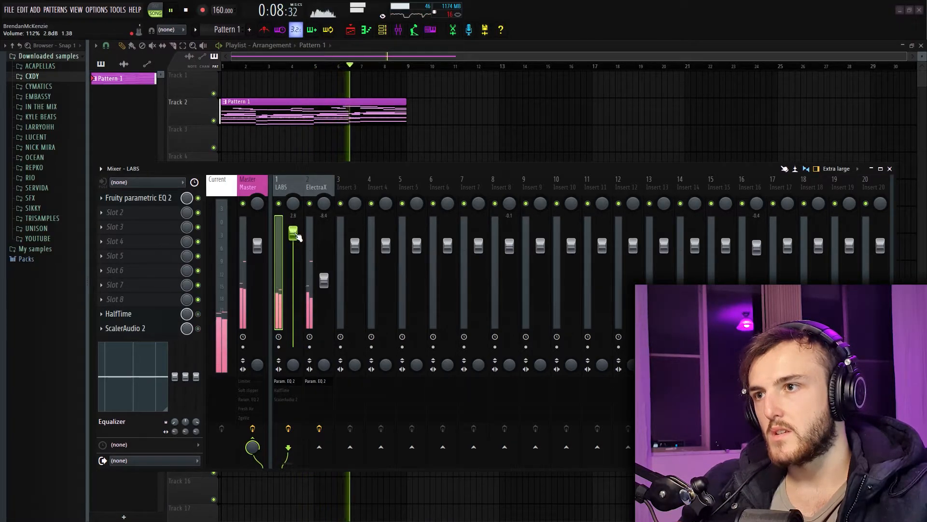
pyautogui.moveTo(324, 280); pyautogui.dragTo(324, 283)
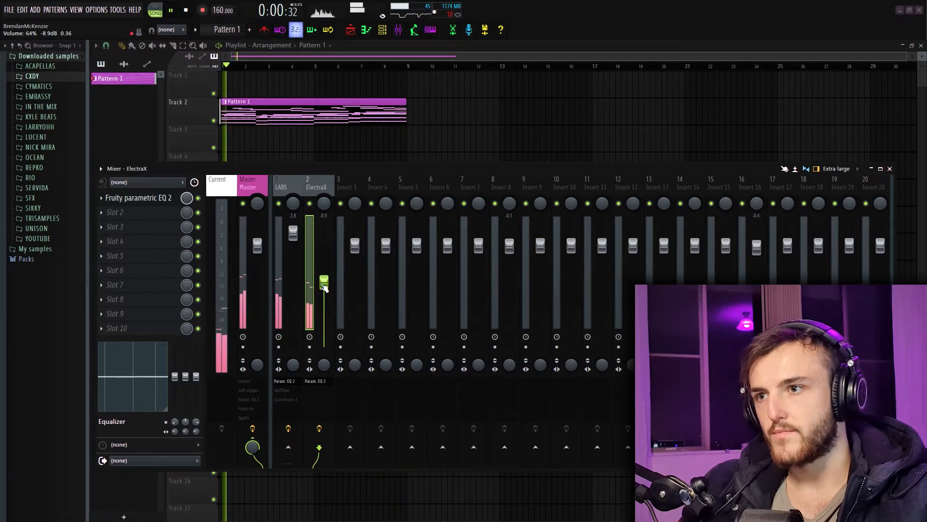
# Step: Add the PanMan effect to the ElectraX track's second slot and load its One Bar Wide MIDI preset
pyautogui.click(120, 212)
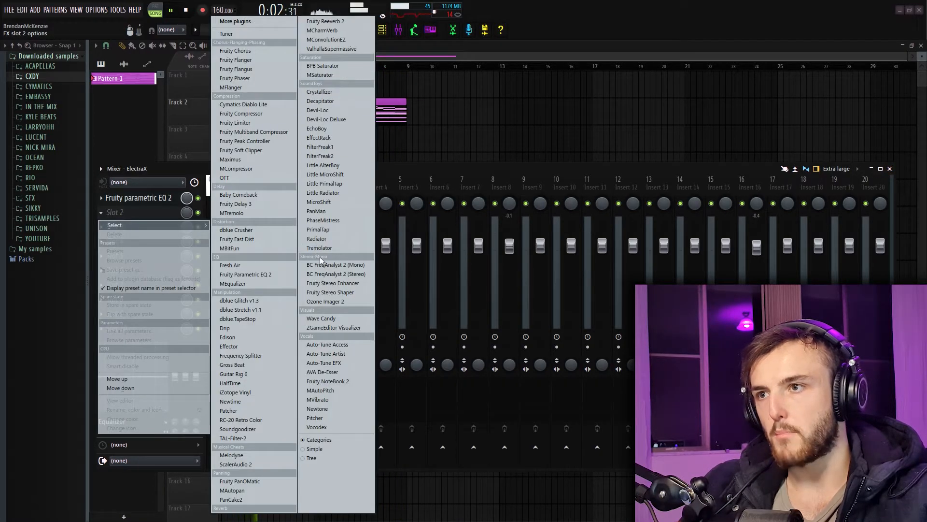
pyautogui.click(323, 212)
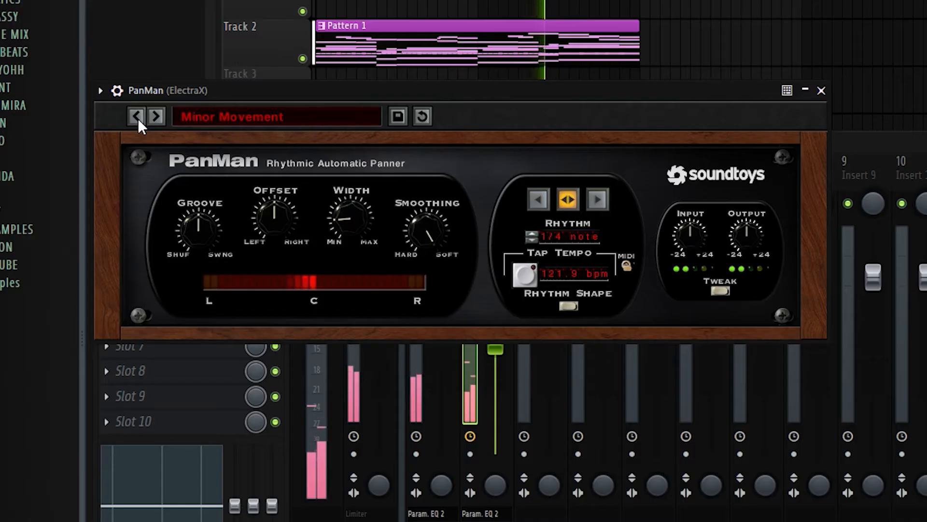
pyautogui.click(128, 153)
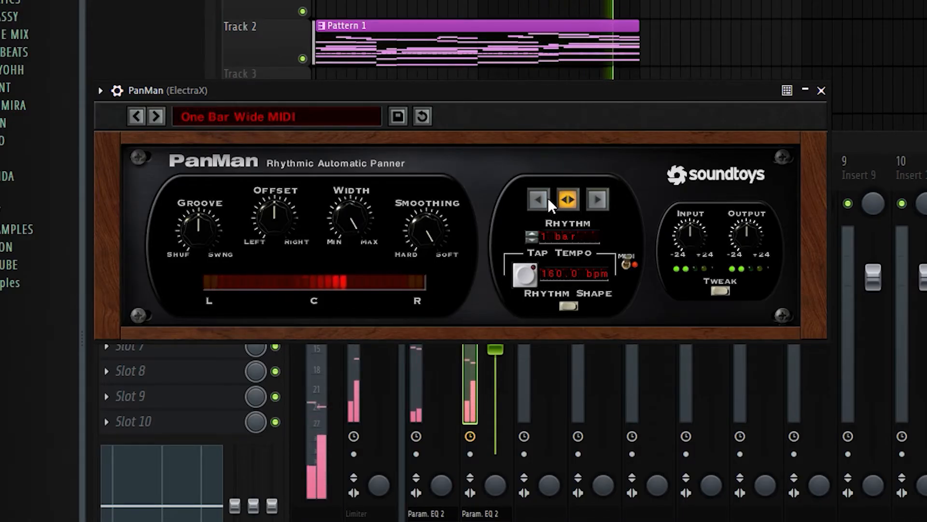
# Step: In PanMan, narrow the panning width to about half, switch the direction to left and set the rhythm to 2 bars
pyautogui.moveTo(344, 214); pyautogui.dragTo(361, 243)
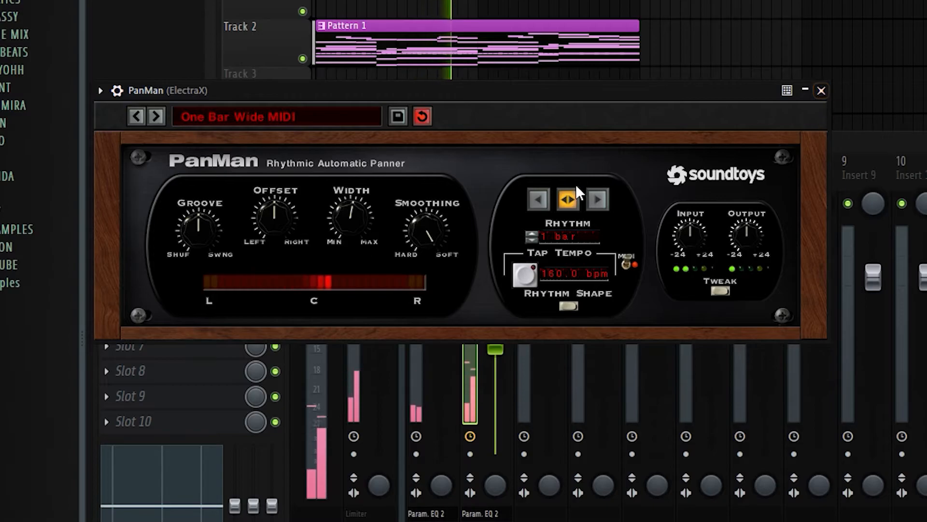
pyautogui.click(540, 200)
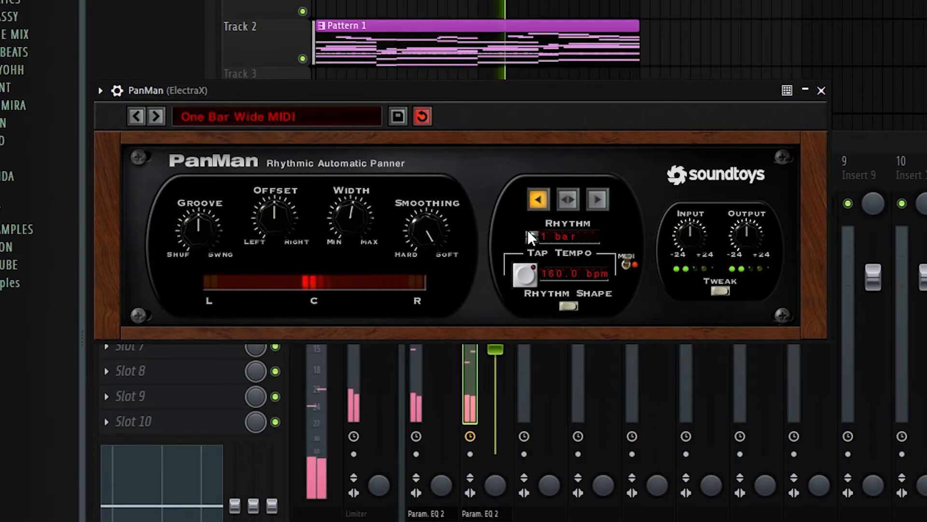
pyautogui.click(530, 234)
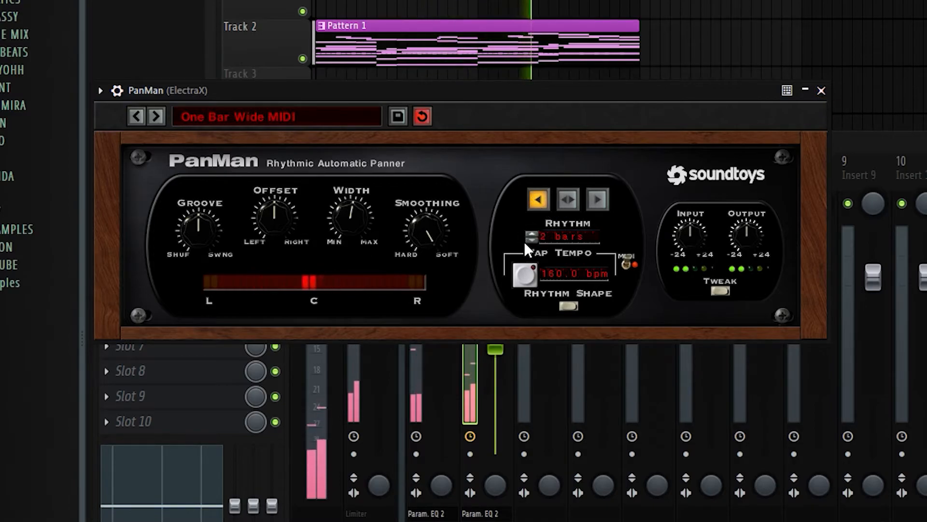
pyautogui.click(821, 92)
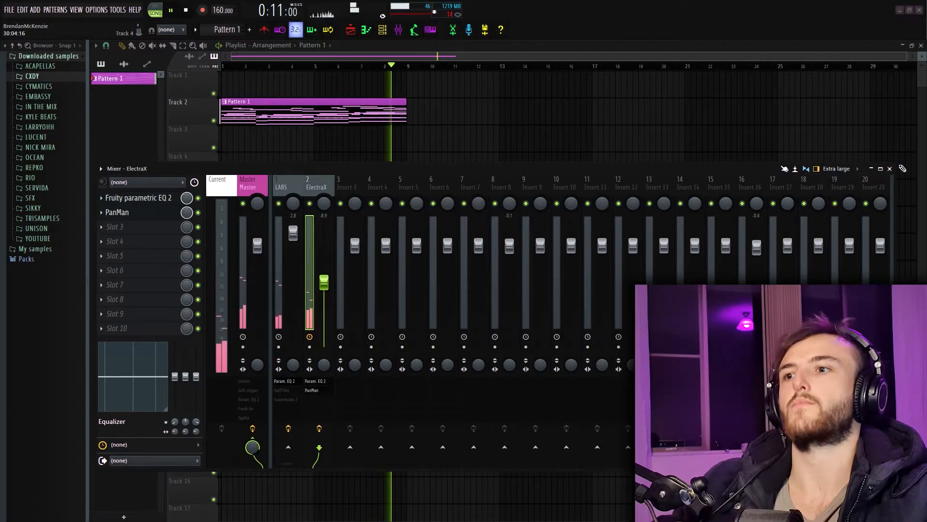
# Step: Add Fruity Reeverb 2 to the LABS track's second slot and lower the ElectraX track's volume to -9.3 dB
pyautogui.click(279, 248)
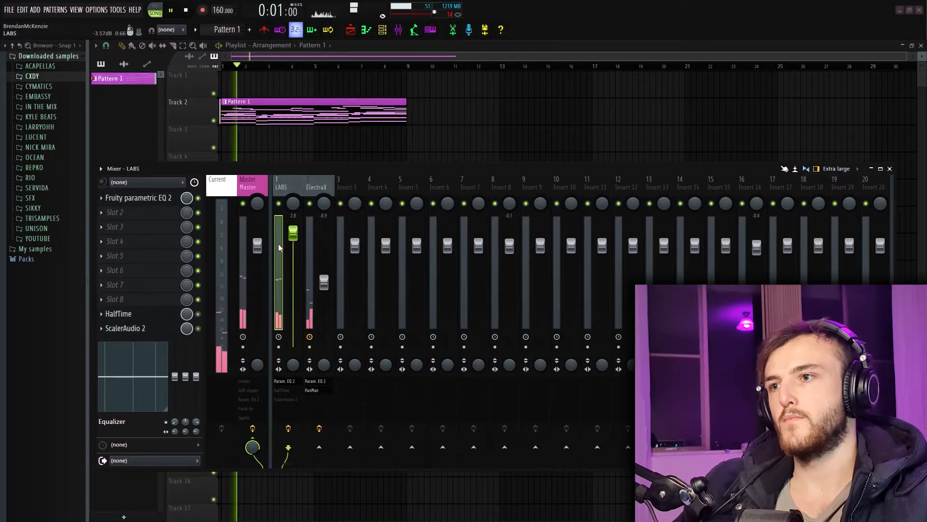
pyautogui.click(126, 211)
pyautogui.moveTo(127, 224)
pyautogui.click(336, 21)
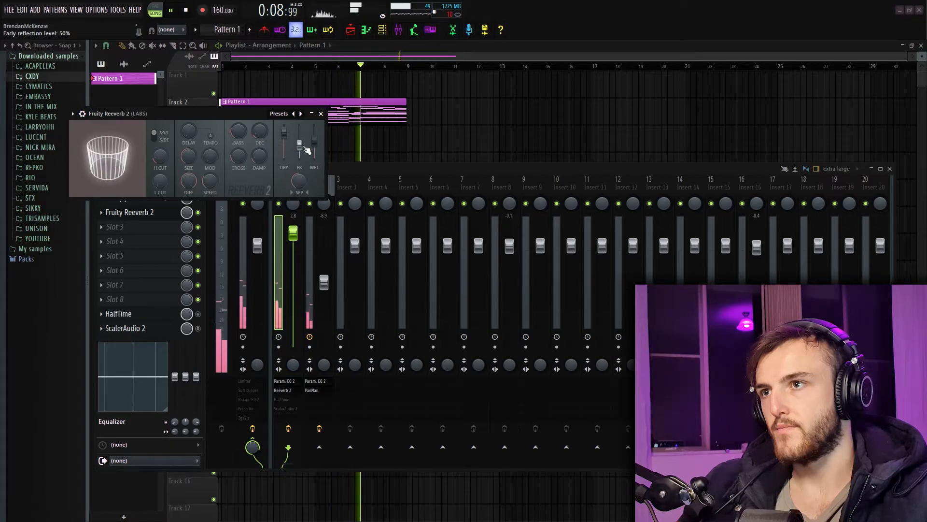
pyautogui.click(321, 113)
pyautogui.click(316, 183)
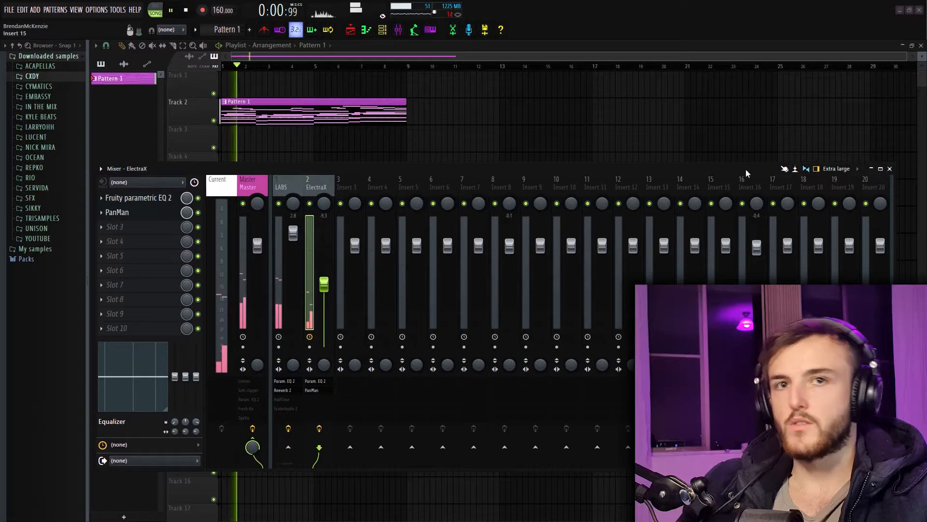
pyautogui.press('F9')
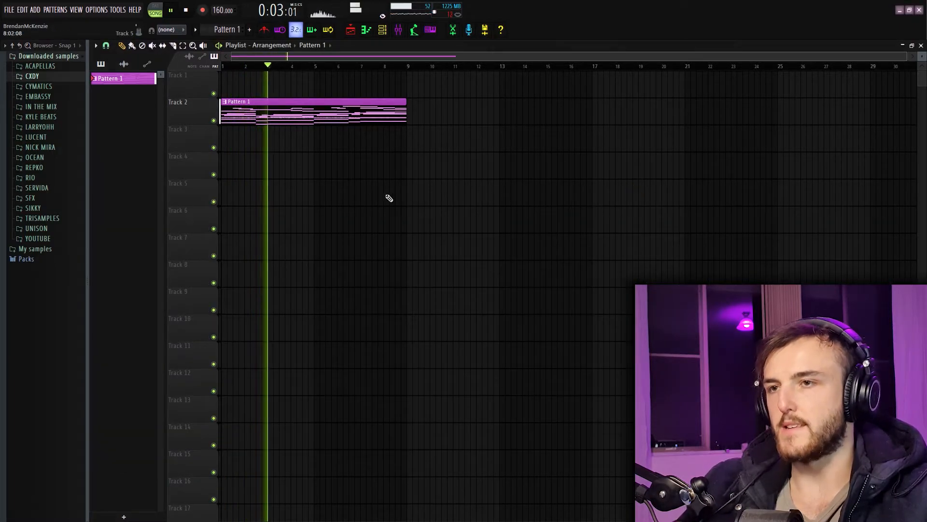
# Step: Add a Serum channel with 8 unison voices on oscillator A and a lowered cutoff on its MG Low 12 filter
pyautogui.press('F6')
pyautogui.click(307, 292)
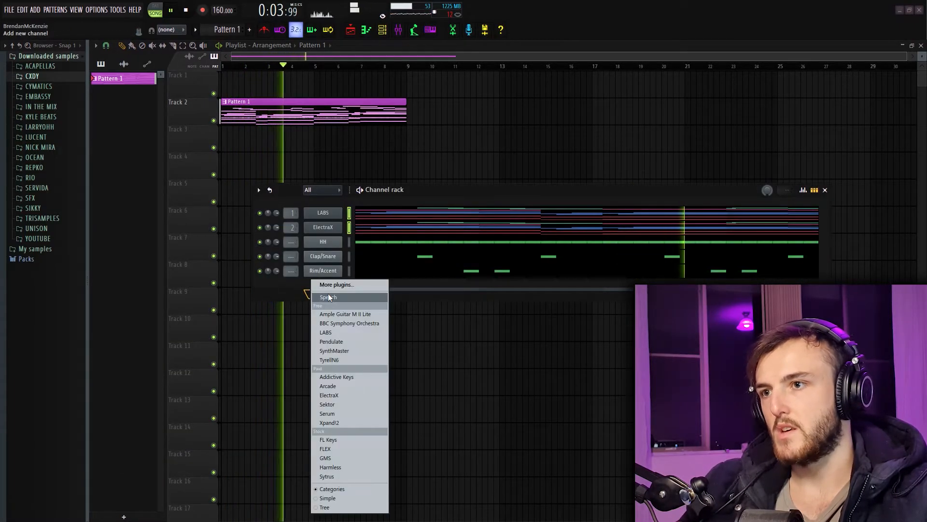
pyautogui.click(343, 412)
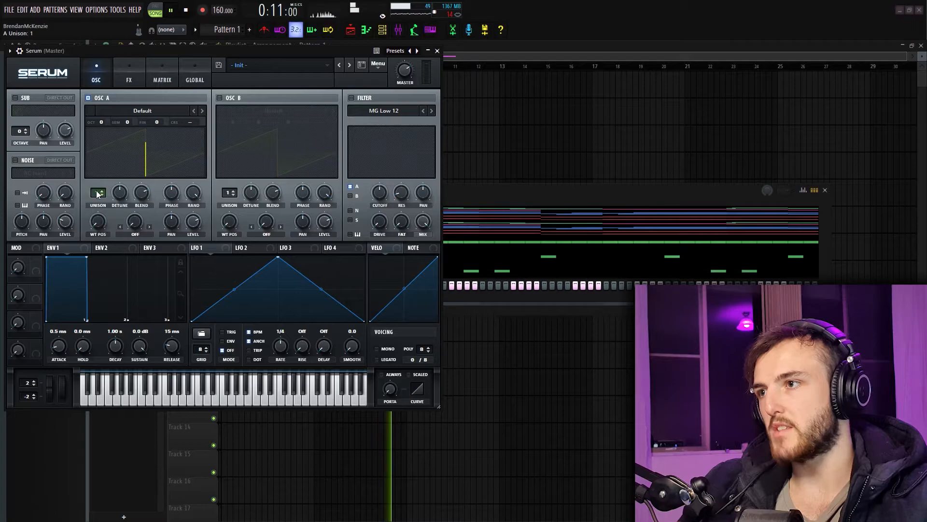
pyautogui.moveTo(99, 178); pyautogui.dragTo(107, 149)
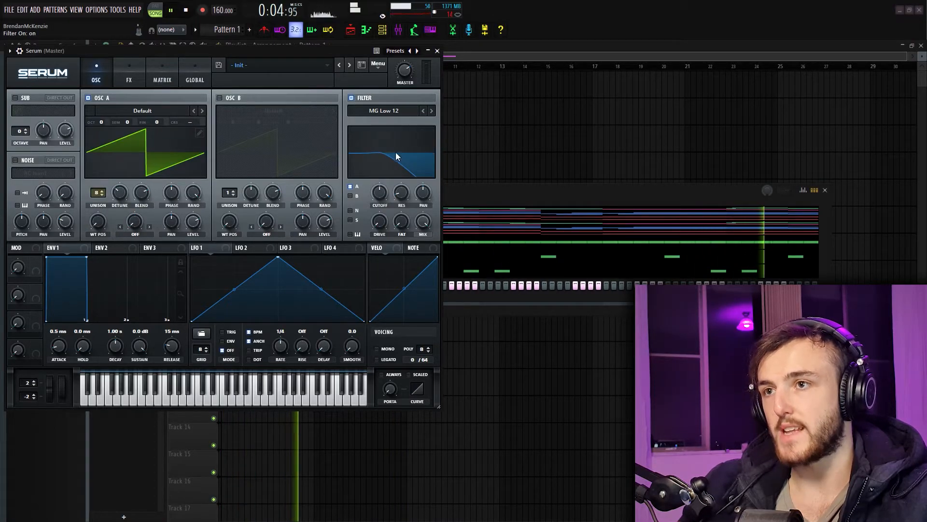
pyautogui.moveTo(381, 193); pyautogui.dragTo(383, 207)
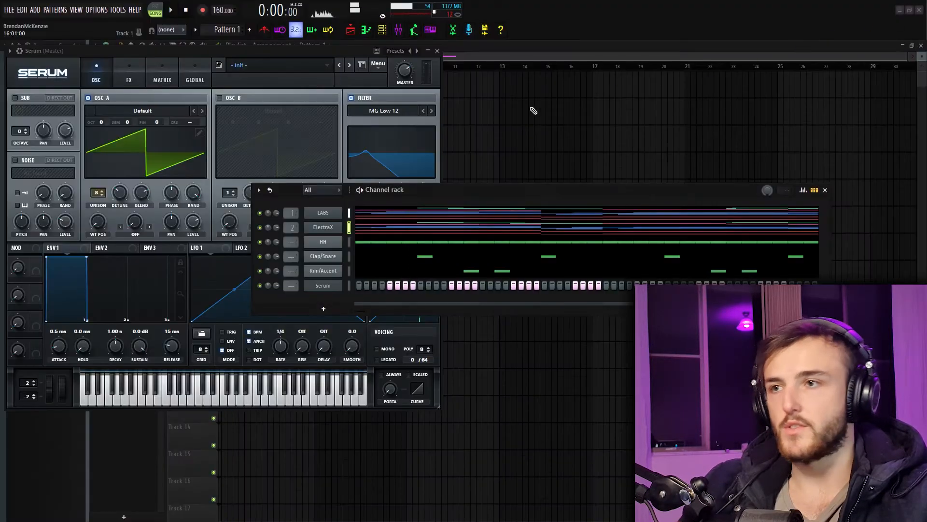
# Step: Put the progression's notes on the Serum channel and delete everything except the bass notes in its piano roll
pyautogui.rightClick(344, 282)
pyautogui.click(361, 287)
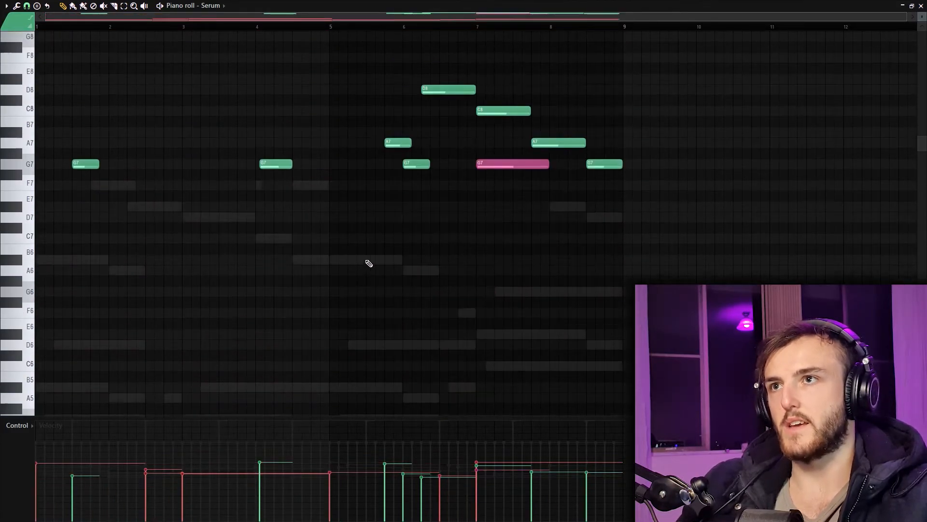
pyautogui.moveTo(269, 76); pyautogui.dragTo(668, 254)
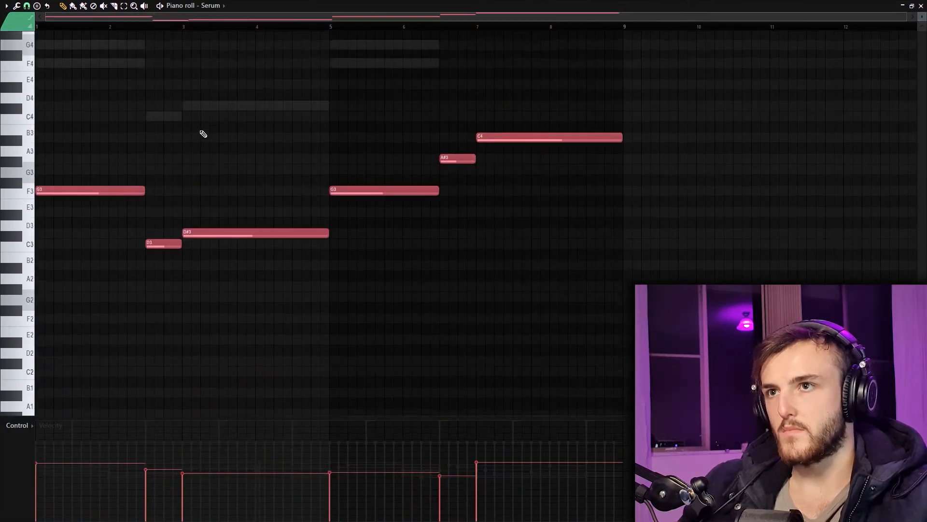
# Step: Transpose the Serum bass notes down one octave and raise all their velocities to maximum
pyautogui.scroll(2, 204, 134)
pyautogui.press('space')
pyautogui.press('space')
pyautogui.hotkey('ctrl', 'Down')
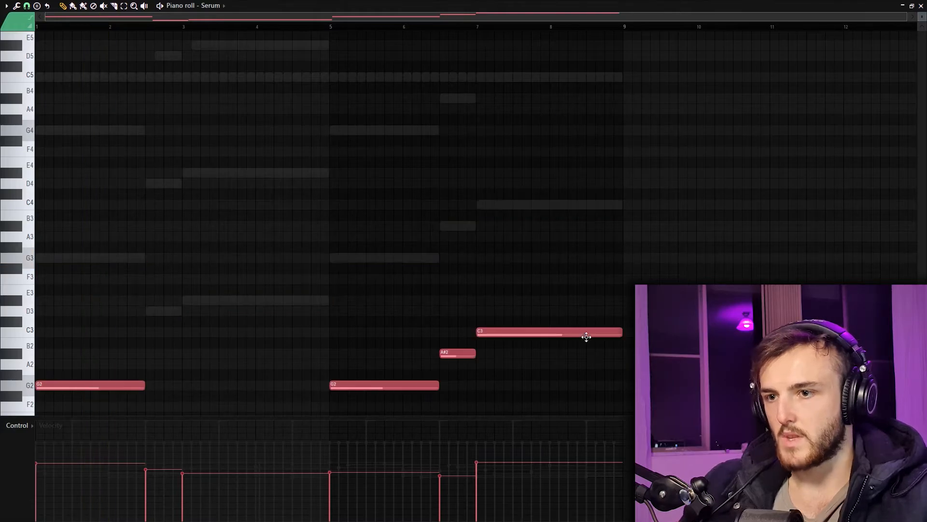
pyautogui.moveTo(530, 467); pyautogui.dragTo(87, 459)
pyautogui.scroll(-6, 199, 279)
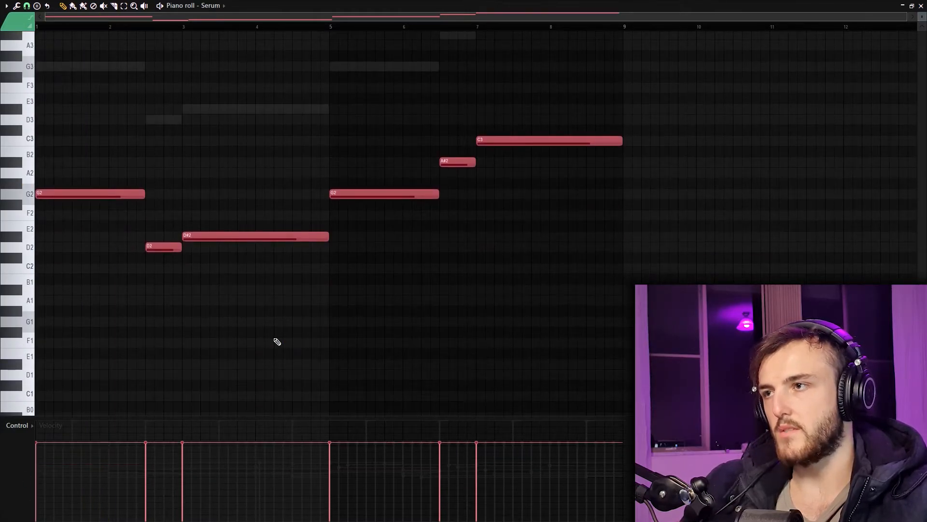
# Step: Listen to the progression with the Serum bass and close the piano roll, channel rack and Serum windows
pyautogui.press('space')
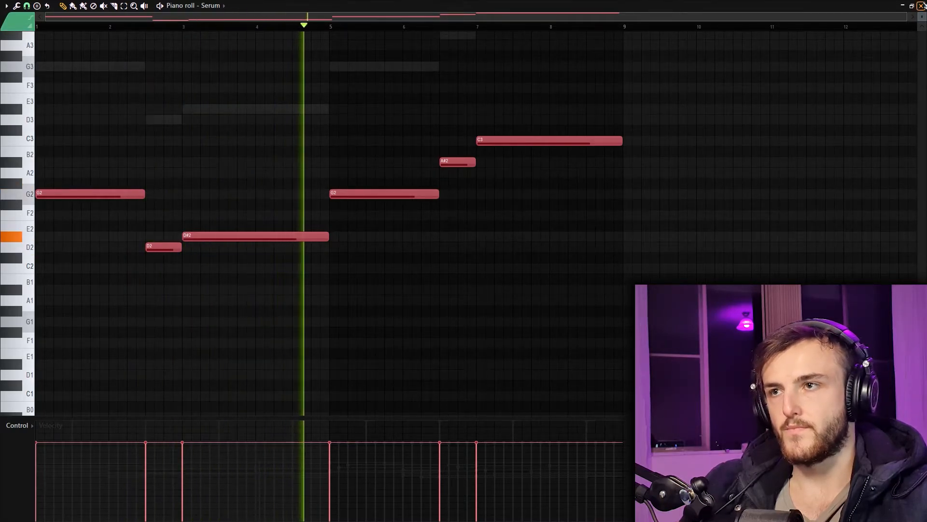
pyautogui.click(921, 6)
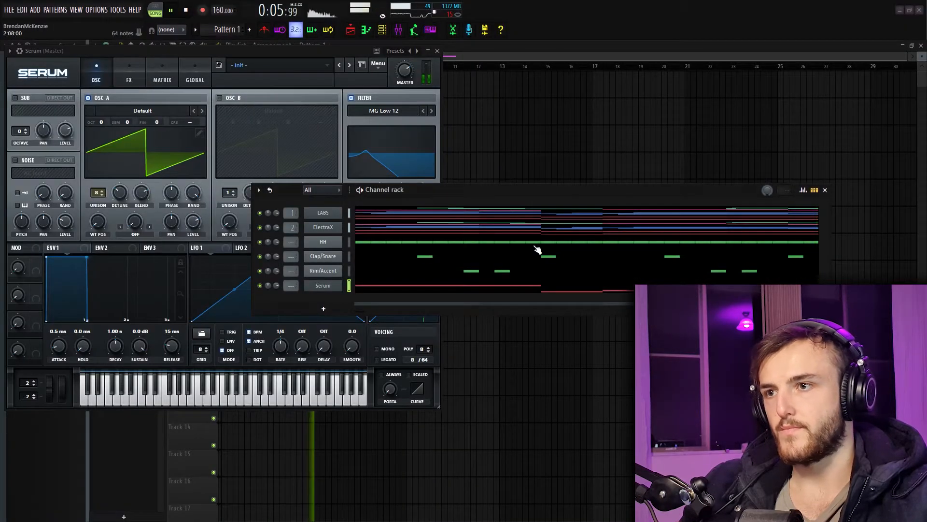
pyautogui.click(825, 191)
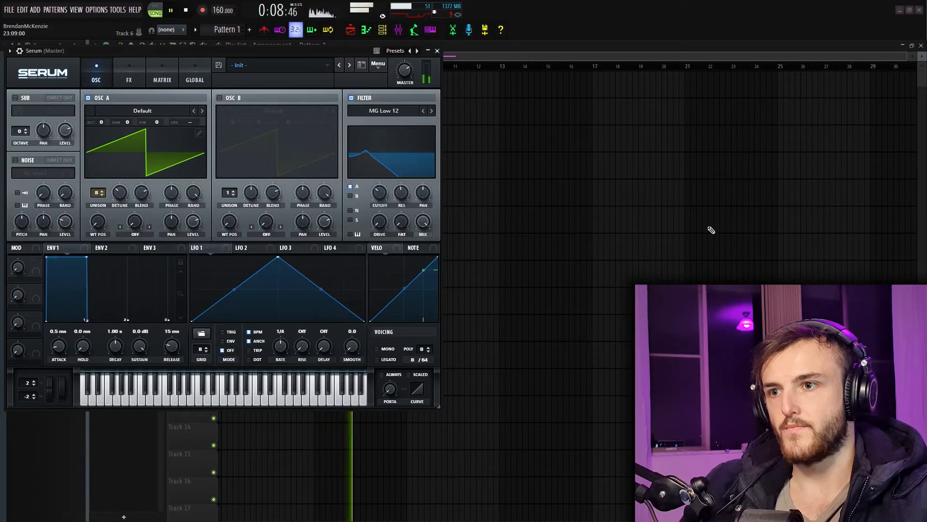
pyautogui.click(438, 52)
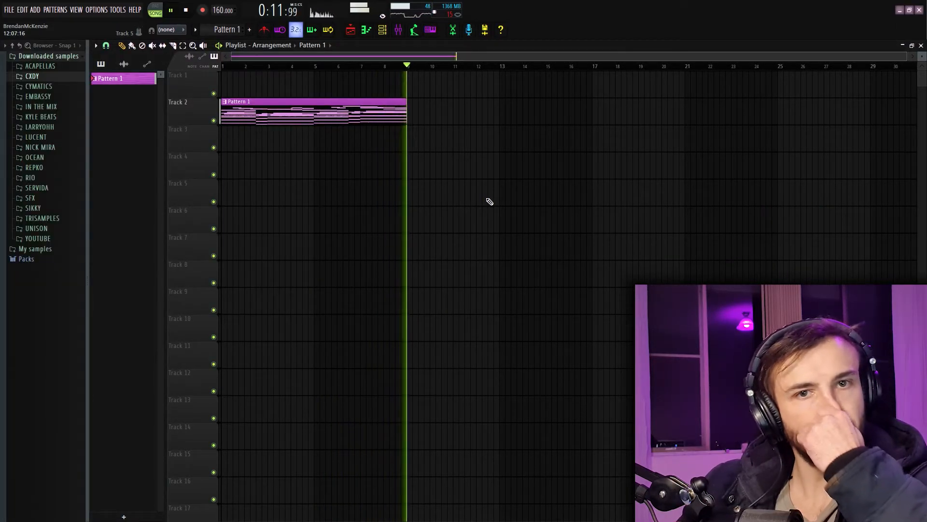
# Step: Move the Serum channel up in the channel rack so it sits directly below ElectraX
pyautogui.press('F6')
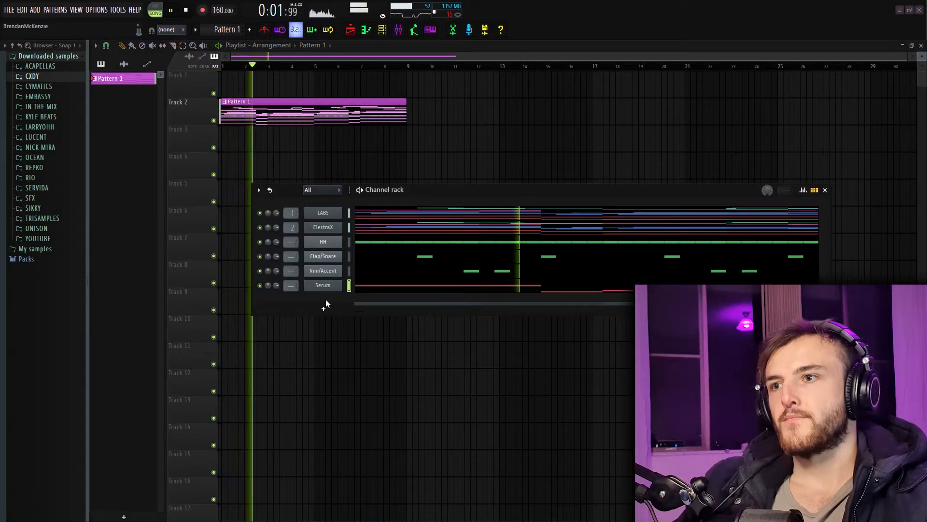
pyautogui.hotkey('alt', 'Up')
pyautogui.hotkey('alt', 'Up')
pyautogui.hotkey('alt', 'Up')
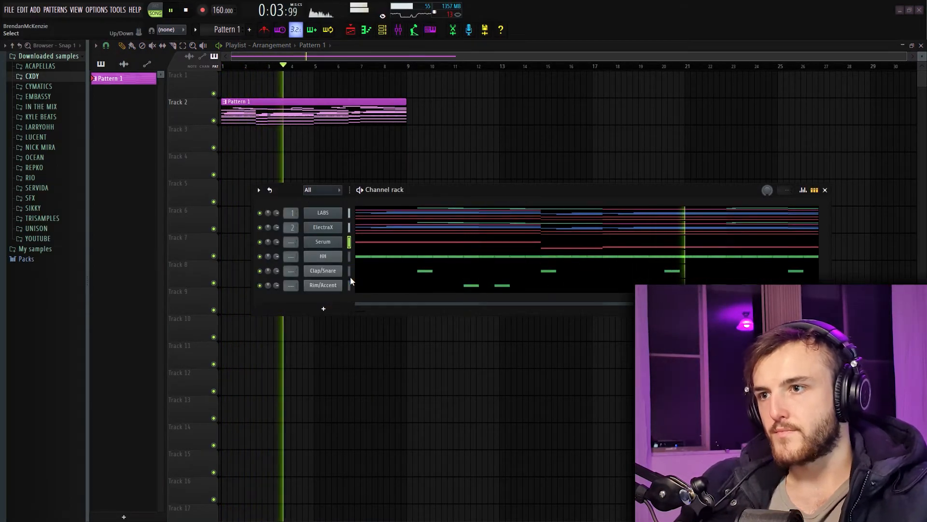
# Step: Add an Arcade channel to the channel rack and stop playback
pyautogui.click(324, 308)
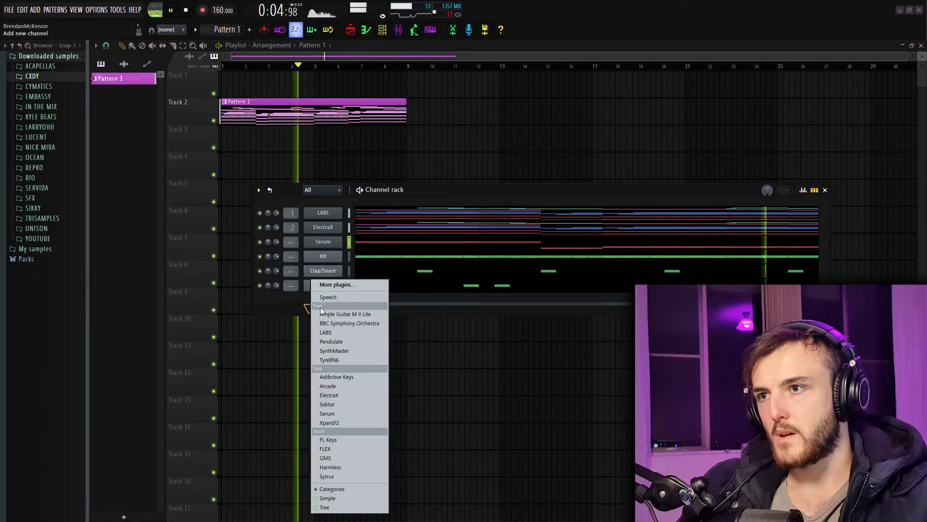
pyautogui.click(336, 387)
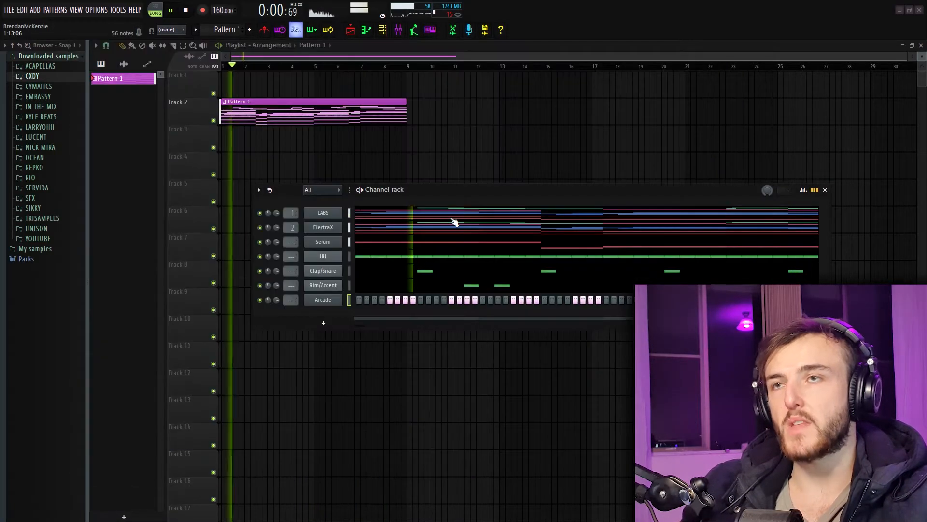
pyautogui.press('space')
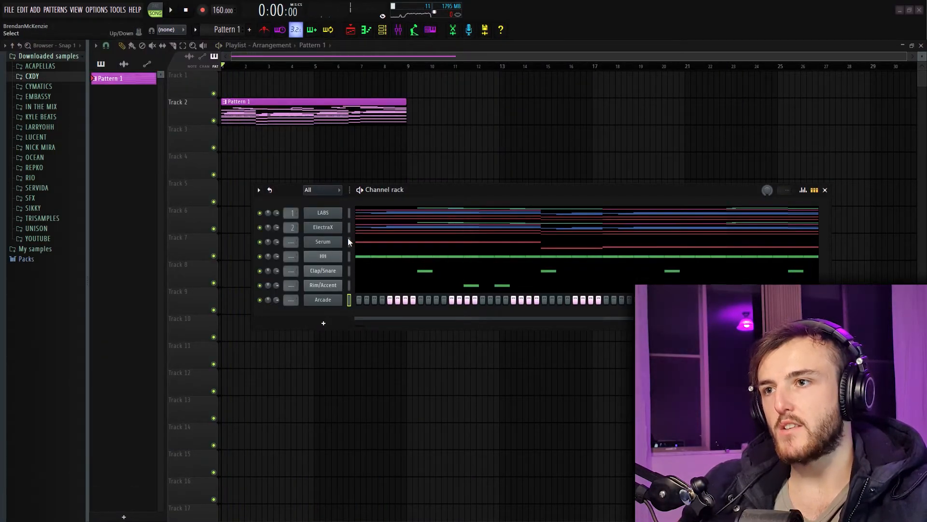
# Step: Route the Serum channel to mixer track 3 and transpose the LABS, ElectraX and Serum channels by -2 semitones
pyautogui.hotkey('ctrl', 'l')
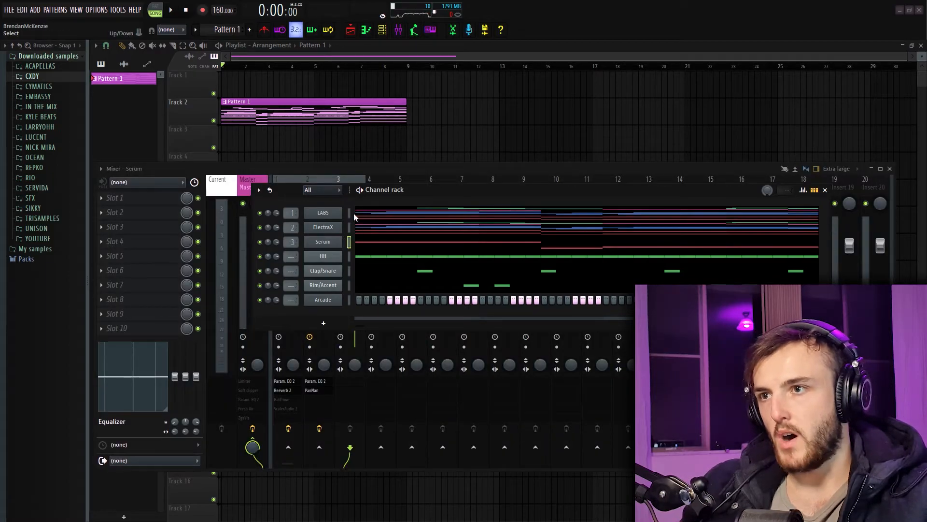
pyautogui.click(258, 190)
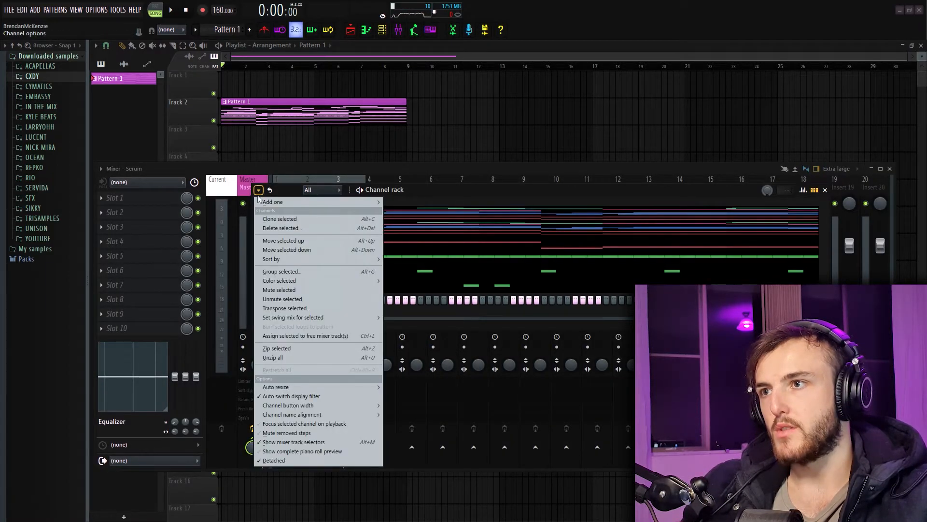
pyautogui.moveTo(258, 195)
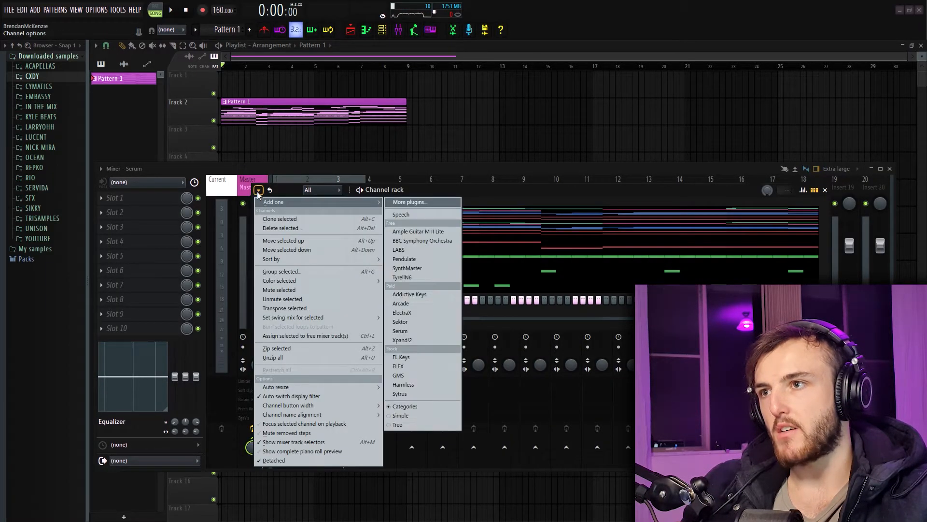
pyautogui.click(277, 308)
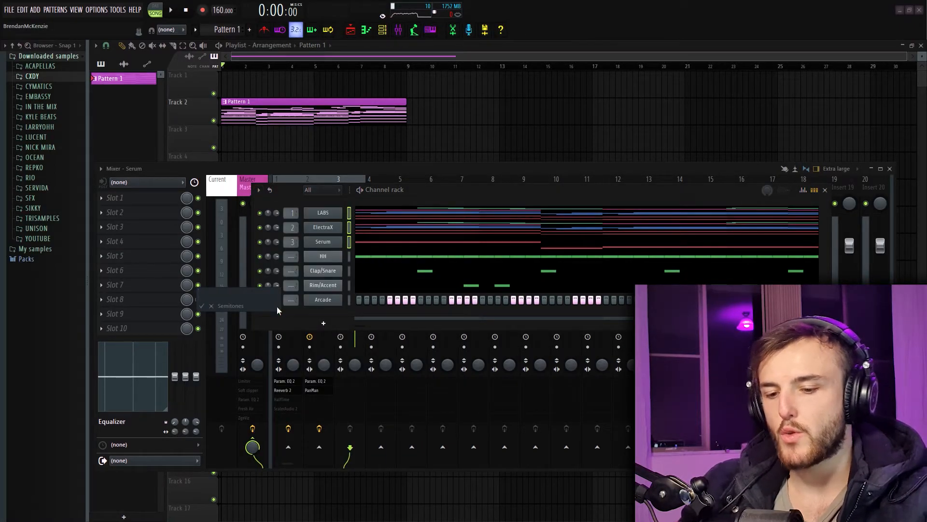
pyautogui.write('-')
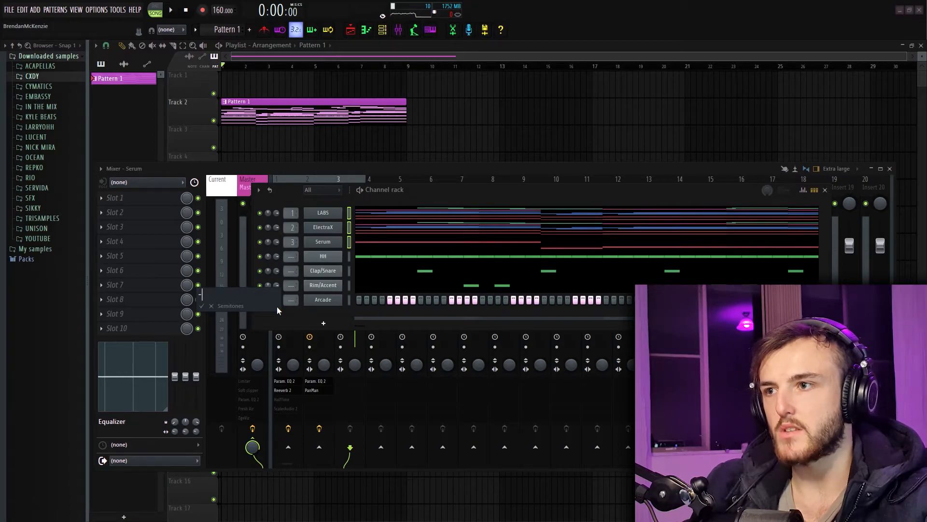
pyautogui.press('BackSpace')
pyautogui.write('+')
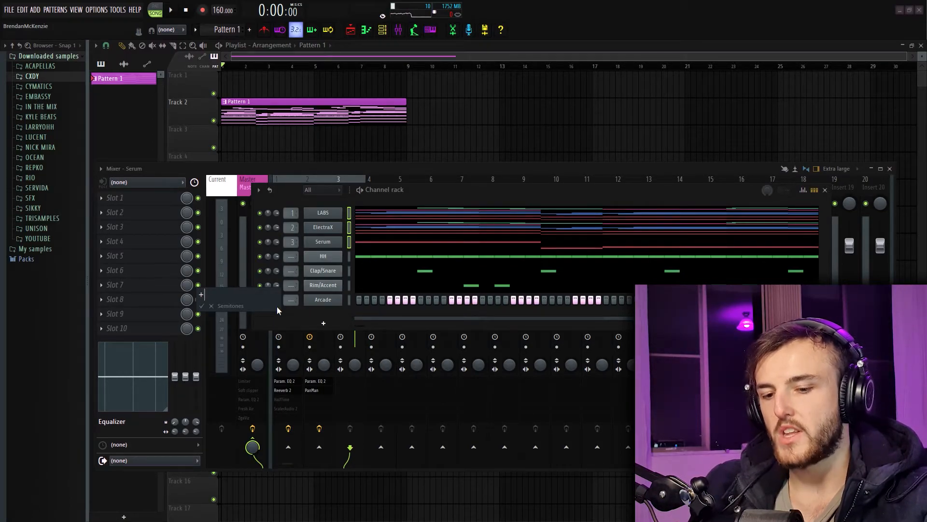
pyautogui.press('BackSpace')
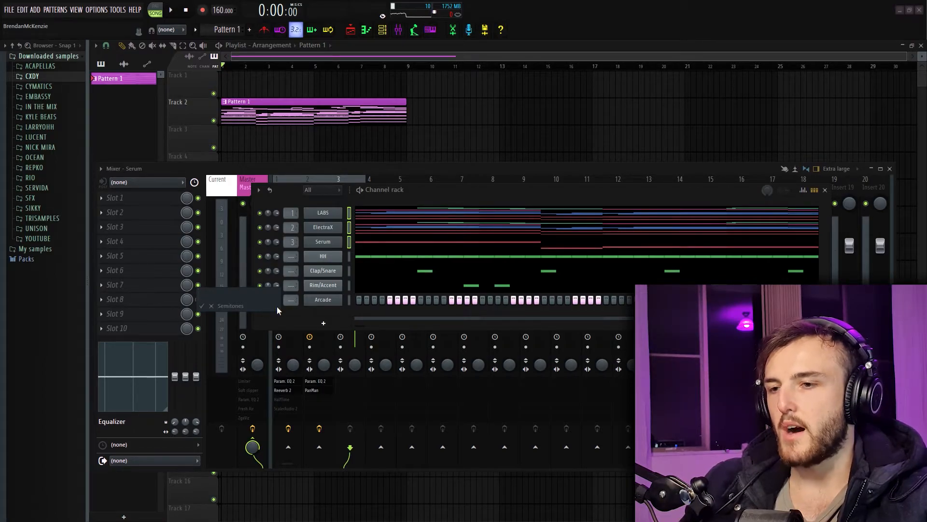
pyautogui.write('-2')
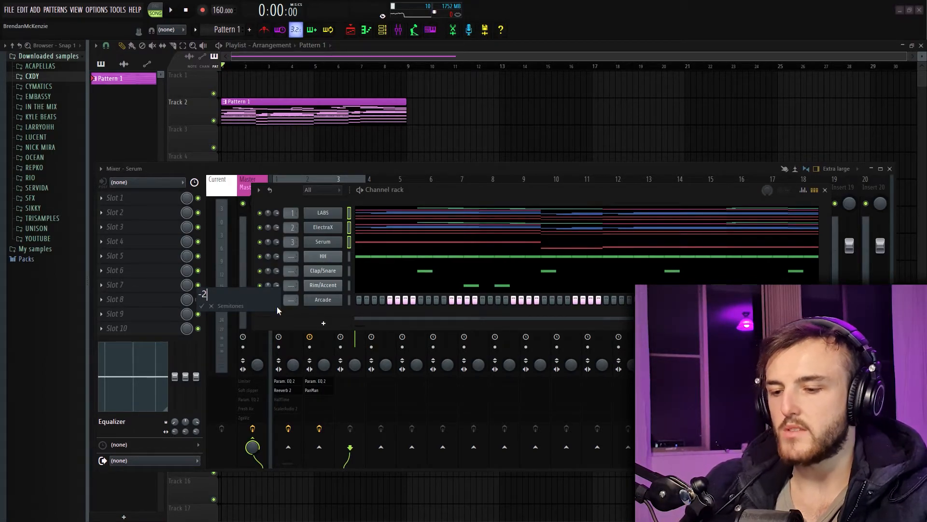
pyautogui.press('Return')
# Step: Play the transposed progression, move the Arcade channel directly below Serum in the channel rack, and stop playback
pyautogui.press('space')
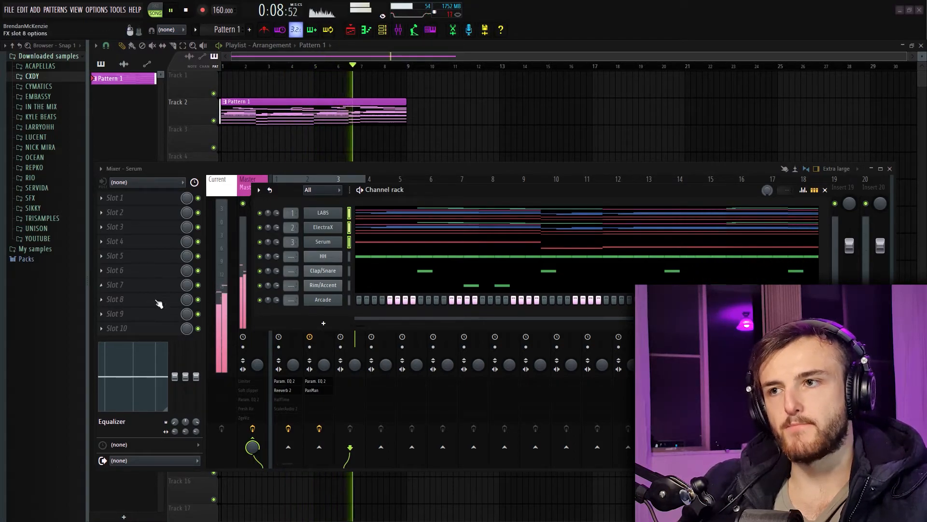
pyautogui.moveTo(349, 300); pyautogui.dragTo(333, 263)
pyautogui.press('space')
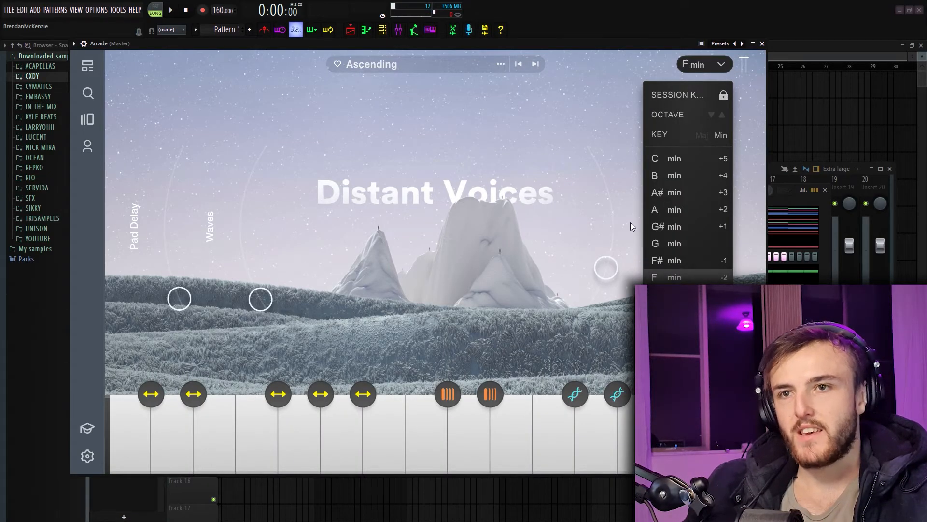
# Step: Close Arcade with the Distant Voices kit in F minor and listen to the pattern with the Arcade channel
pyautogui.click(500, 114)
pyautogui.click(762, 44)
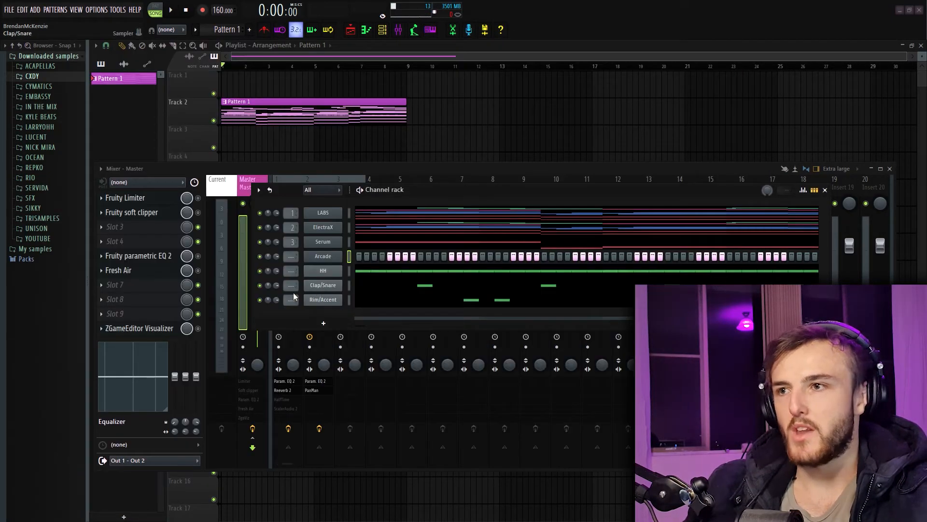
pyautogui.rightClick(323, 255)
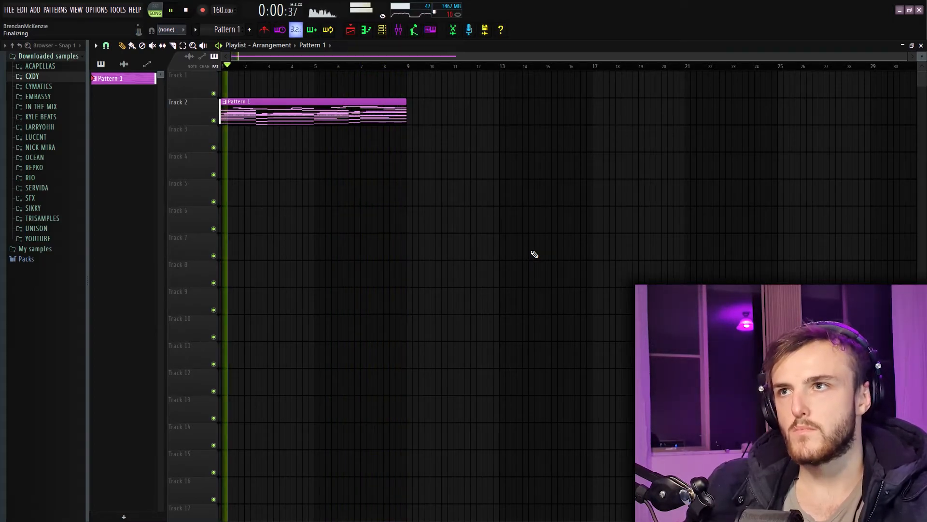
pyautogui.press('space')
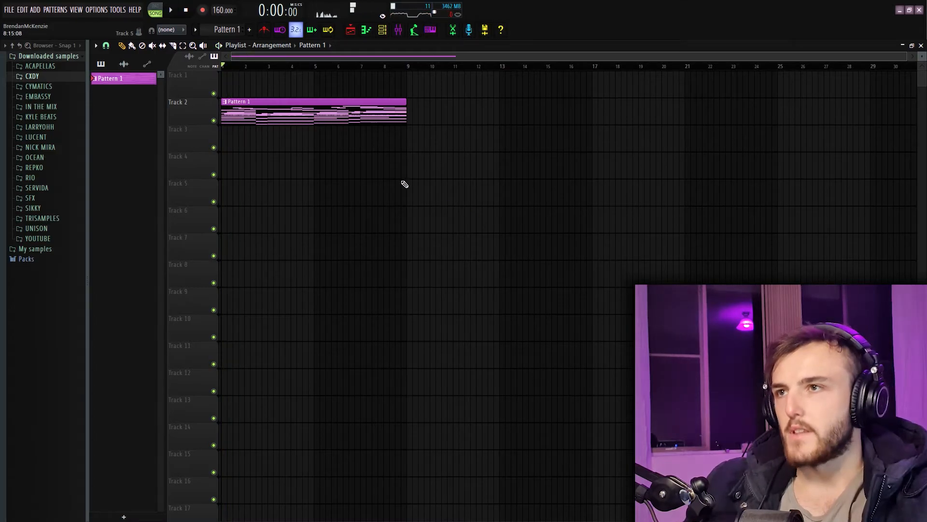
# Step: Split Pattern 1 by channel and move the Arcade and ElectraX clips to start at bar 9
pyautogui.rightClick(156, 82)
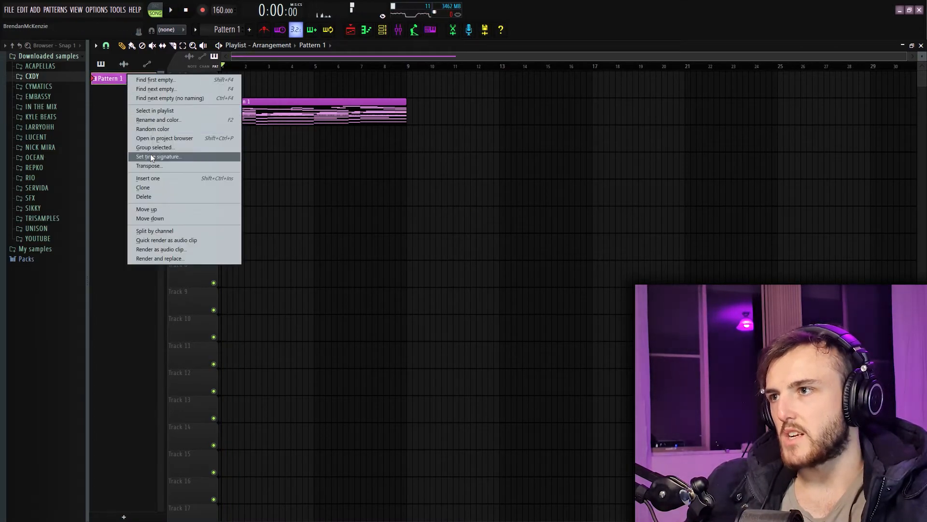
pyautogui.click(161, 231)
pyautogui.moveTo(415, 147); pyautogui.dragTo(124, 119)
pyautogui.click(106, 46)
pyautogui.click(120, 192)
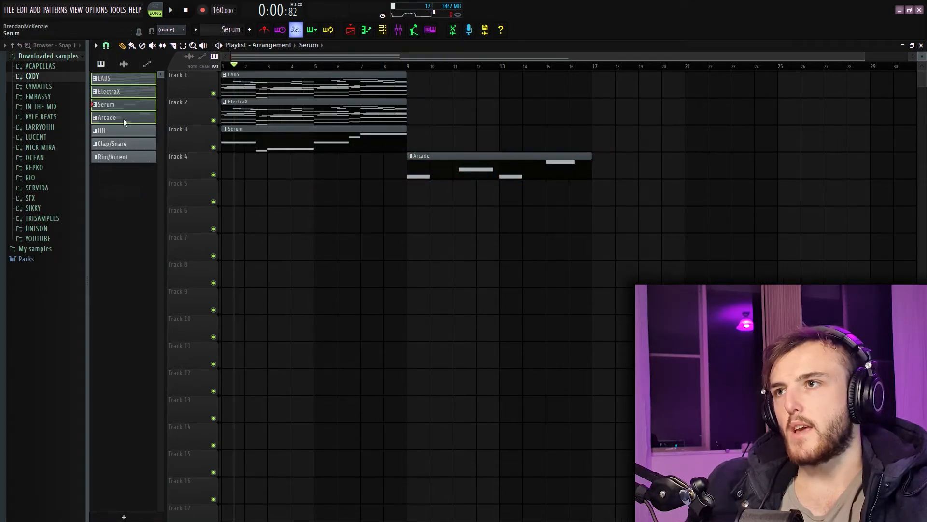
pyautogui.moveTo(237, 110); pyautogui.dragTo(422, 110)
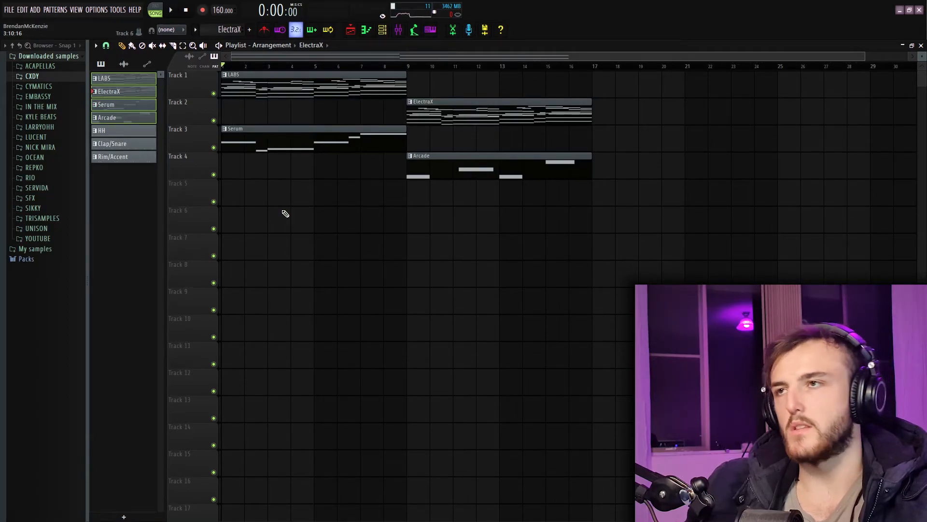
# Step: Play the first section and copy the LABS clip to bar 9, leaving no Serum clip there
pyautogui.press('space')
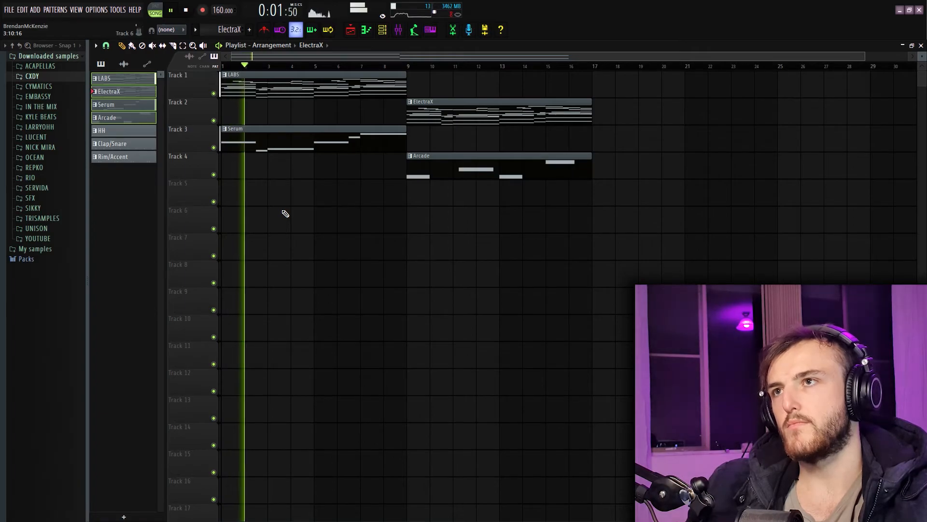
pyautogui.moveTo(343, 90); pyautogui.dragTo(529, 92)
pyautogui.moveTo(352, 139); pyautogui.dragTo(540, 151)
pyautogui.rightClick(544, 150)
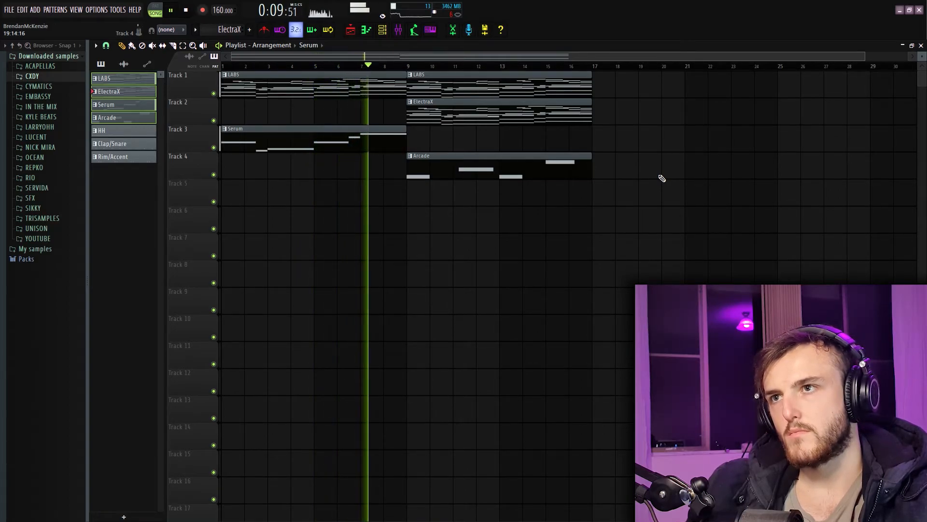
# Step: Listen to the section from bar 9 to bar 17 with LABS, ElectraX and Arcade
pyautogui.press('space')
pyautogui.click(409, 66)
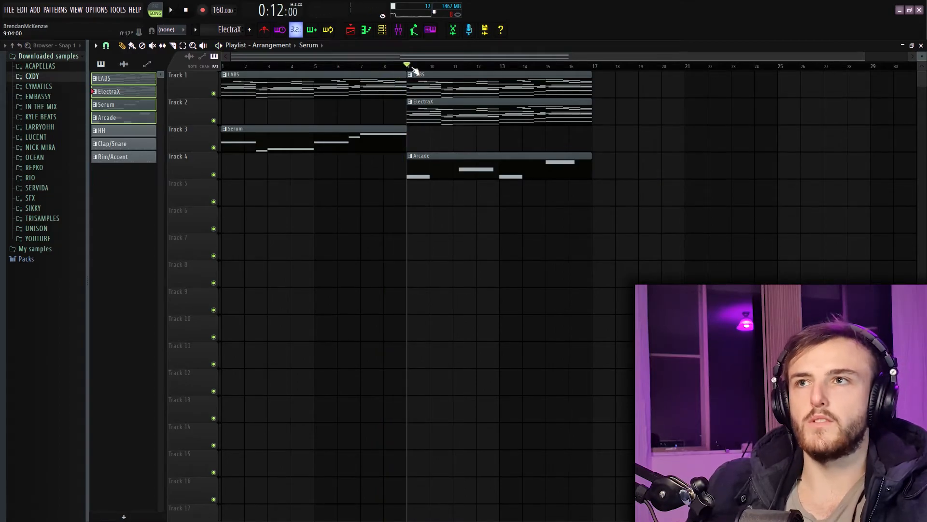
pyautogui.moveTo(407, 70); pyautogui.dragTo(604, 90)
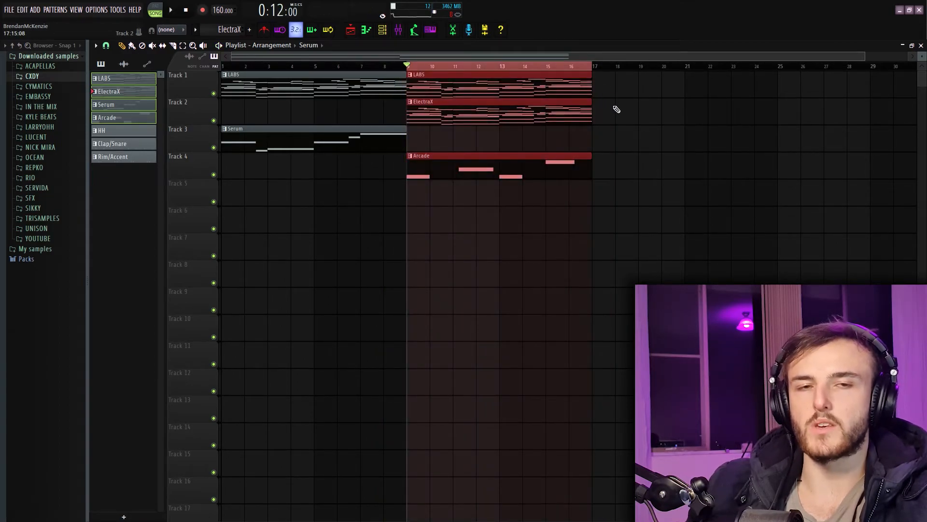
pyautogui.click(615, 107)
pyautogui.keyDown('ctrl'); pyautogui.click(412, 69); pyautogui.keyUp('ctrl')
pyautogui.press('space')
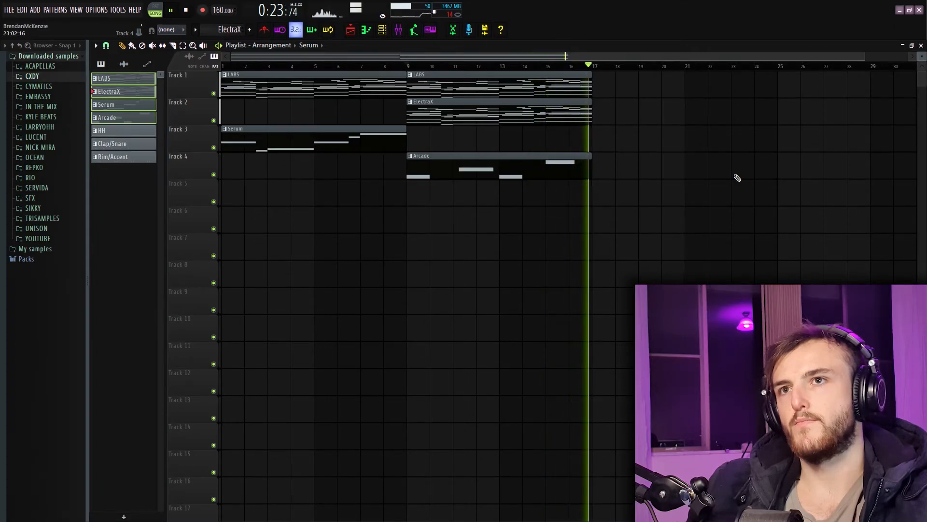
pyautogui.press('space')
# Step: Copy the ElectraX clip to bar 17 on Track 2 and start playback from there
pyautogui.scroll(-1, 691, 187)
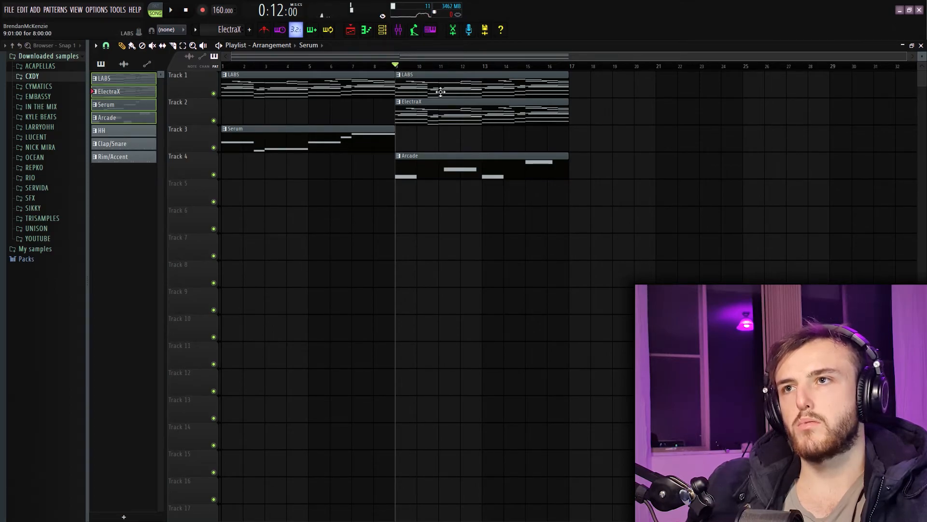
pyautogui.moveTo(423, 109); pyautogui.dragTo(586, 122)
pyautogui.click(571, 66)
pyautogui.press('space')
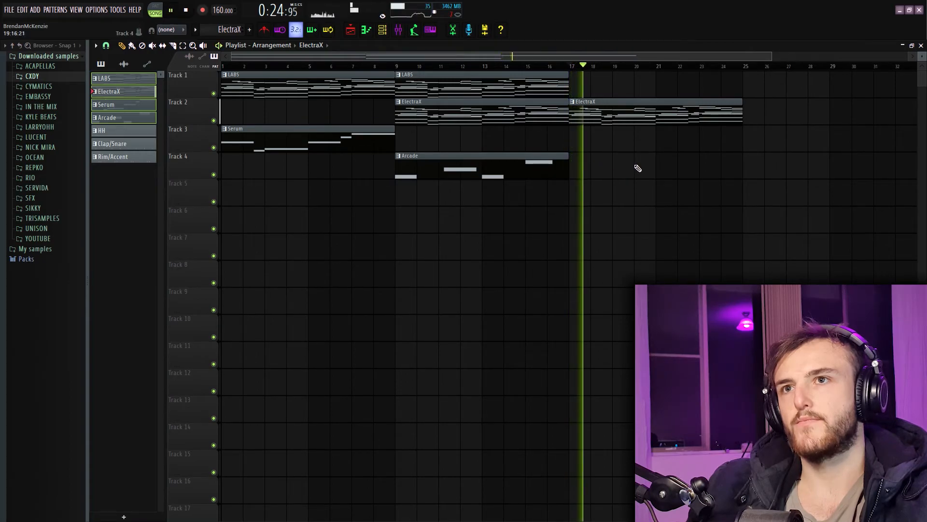
# Step: Copy the Serum clip to bar 17 and the LABS and ElectraX clips to bar 25
pyautogui.moveTo(671, 190); pyautogui.dragTo(575, 197)
pyautogui.moveTo(382, 87); pyautogui.dragTo(730, 108)
pyautogui.moveTo(571, 116); pyautogui.dragTo(753, 137)
pyautogui.scroll(-2, 584, 192)
pyautogui.moveTo(272, 141); pyautogui.dragTo(490, 164)
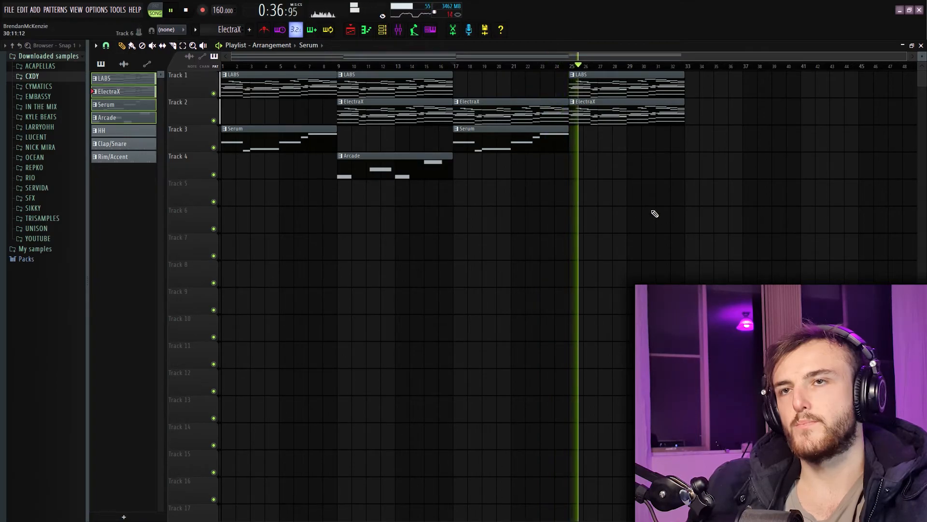
pyautogui.scroll(-1, 654, 211)
pyautogui.scroll(1, 655, 214)
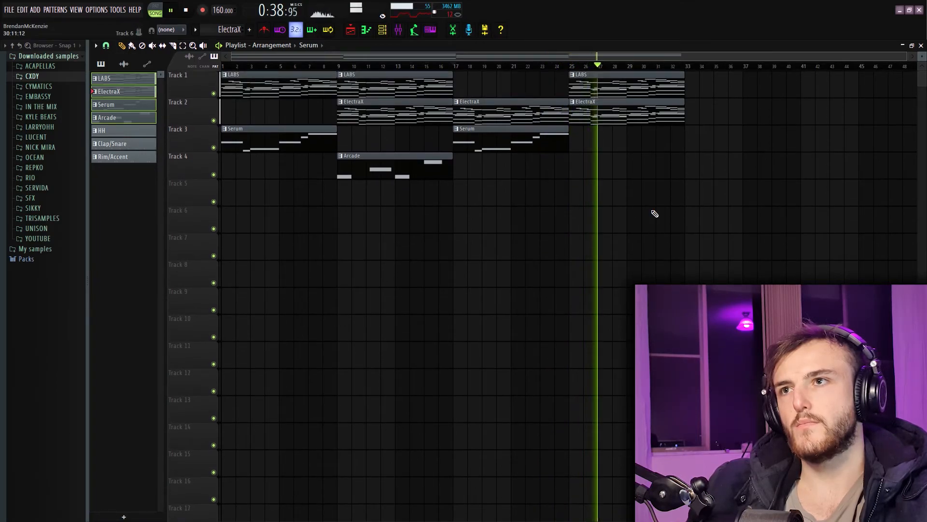
# Step: Copy the Arcade clip to bar 33 on Track 4 and stop playback
pyautogui.moveTo(367, 174); pyautogui.dragTo(710, 200)
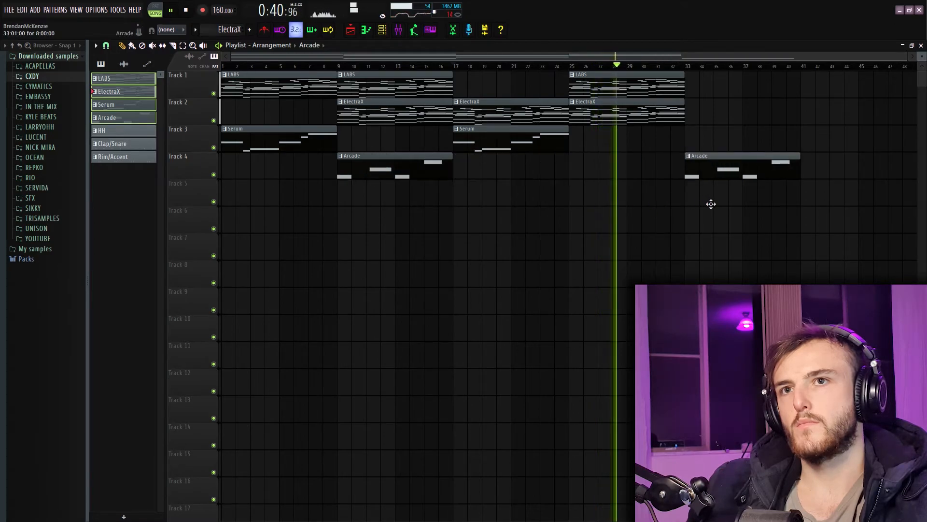
pyautogui.scroll(-1, 723, 226)
pyautogui.scroll(-1, 723, 226)
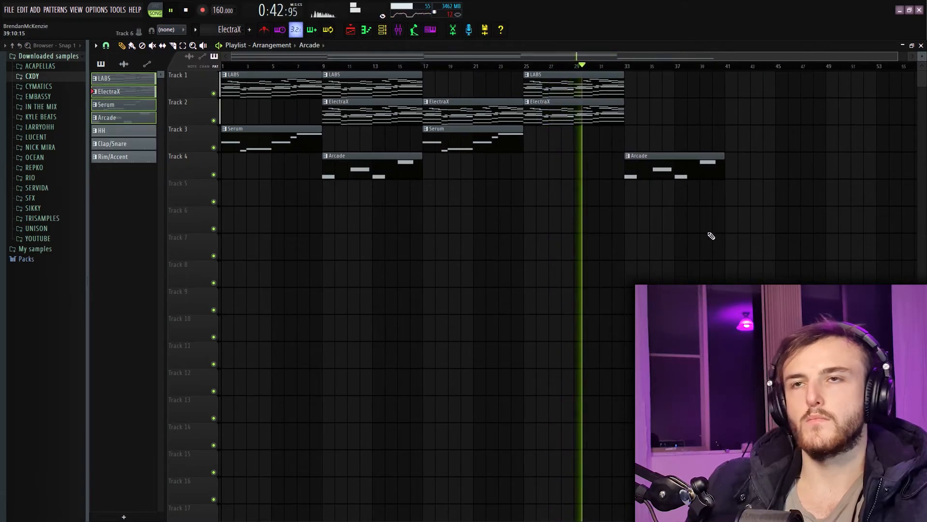
pyautogui.press('space')
# Step: Review the clip combinations in the sections starting at bars 17 and 25 by selecting them
pyautogui.moveTo(462, 83); pyautogui.dragTo(449, 193)
pyautogui.keyDown('ctrl'); pyautogui.click(455, 186); pyautogui.keyUp('ctrl')
pyautogui.moveTo(564, 162); pyautogui.dragTo(551, 82)
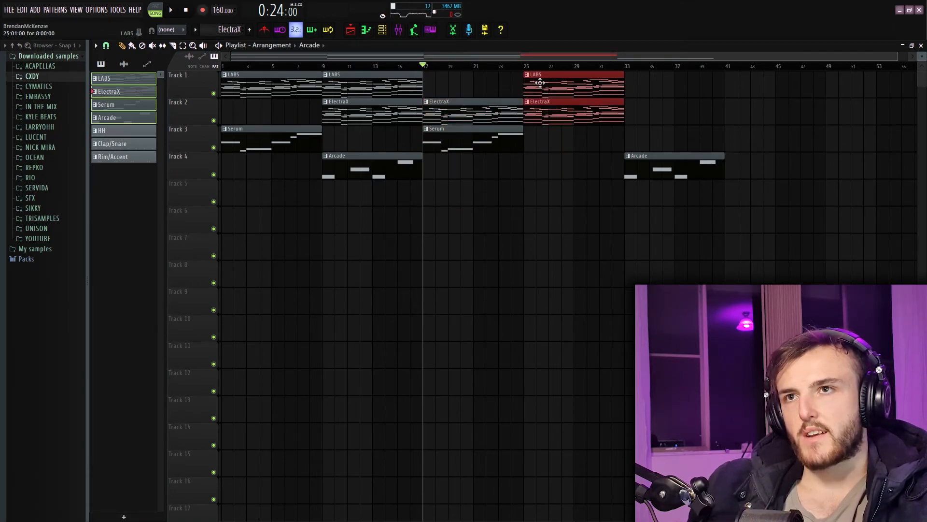
# Step: Mark the section from bar 33 to 41 and add a Serum clip at bar 33 above the Arcade clip
pyautogui.moveTo(626, 68); pyautogui.dragTo(749, 104)
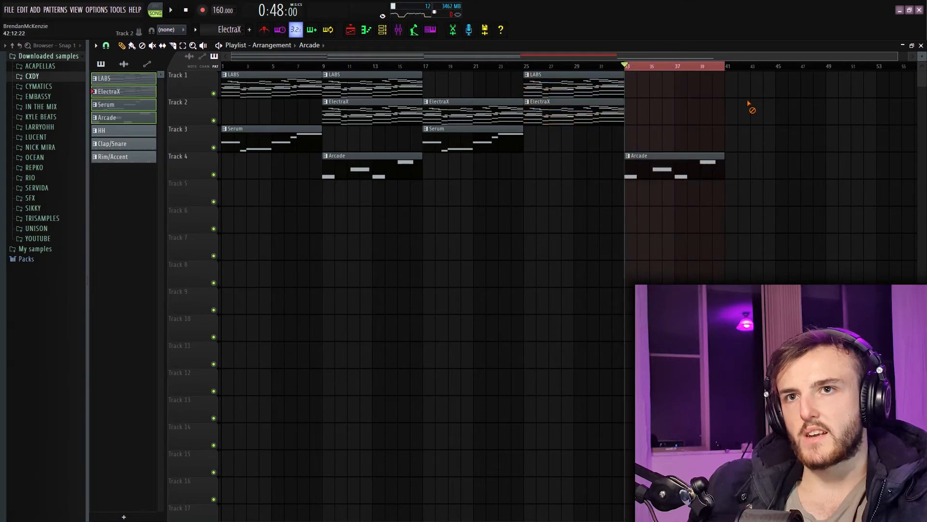
pyautogui.click(623, 68)
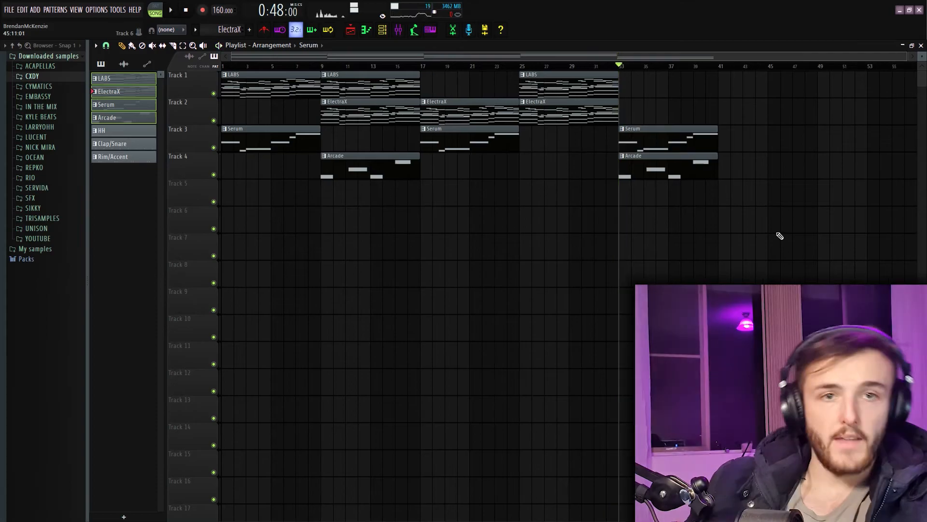
pyautogui.moveTo(773, 238); pyautogui.dragTo(643, 309)
pyautogui.moveTo(667, 355); pyautogui.dragTo(709, 343)
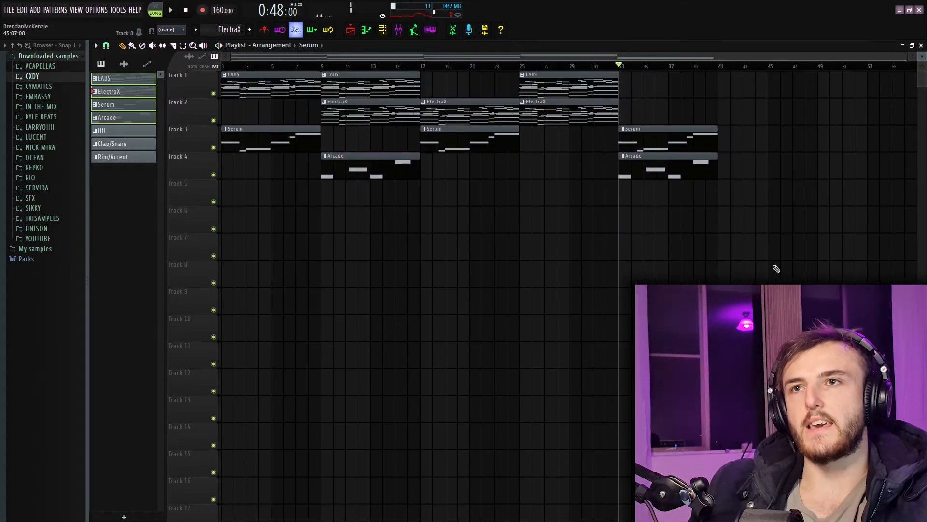
# Step: Place solo copies of the LABS, ElectraX, Serum and Arcade clips at bars 49, 57, 65 and 73
pyautogui.moveTo(573, 78); pyautogui.dragTo(846, 73)
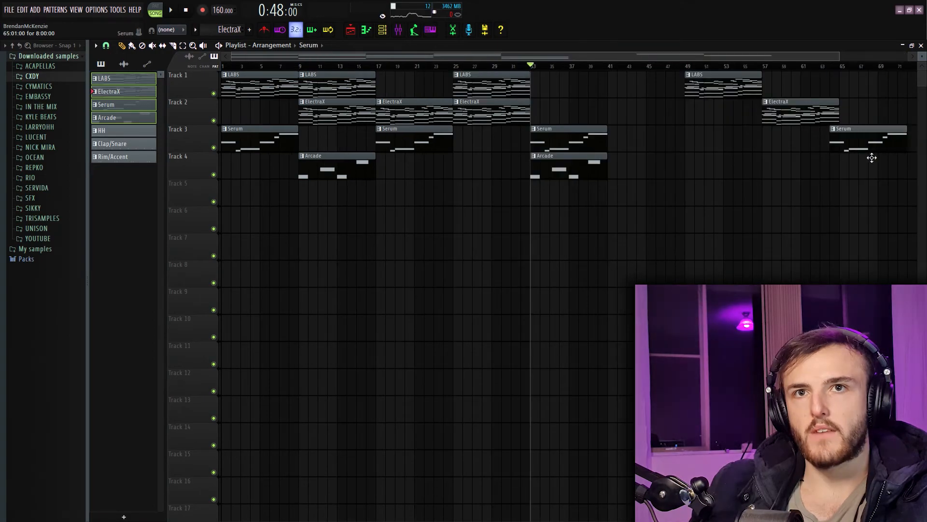
pyautogui.moveTo(871, 145); pyautogui.dragTo(902, 145)
pyautogui.scroll(-2, 628, 217)
pyautogui.moveTo(485, 183); pyautogui.dragTo(794, 186)
pyautogui.scroll(-1, 613, 271)
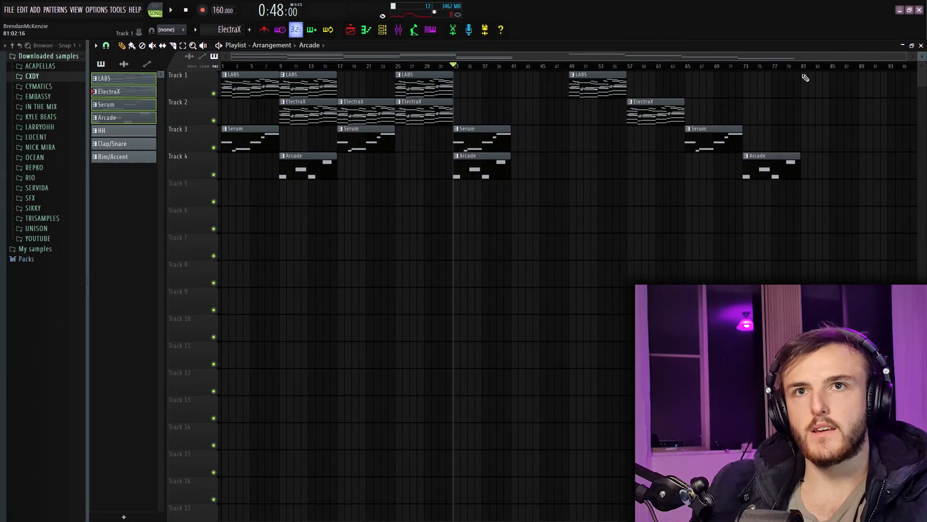
# Step: Open the mixer and arm the Master track for recording
pyautogui.press('F9')
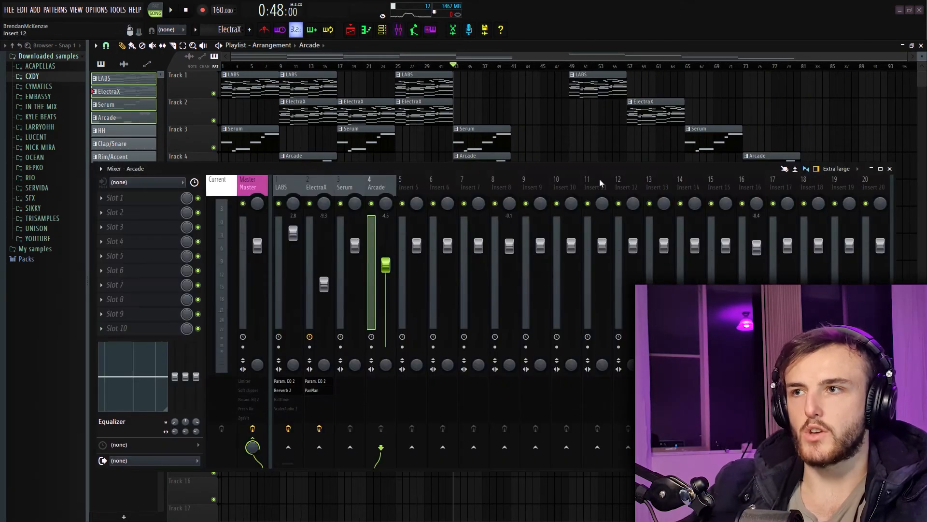
pyautogui.click(244, 348)
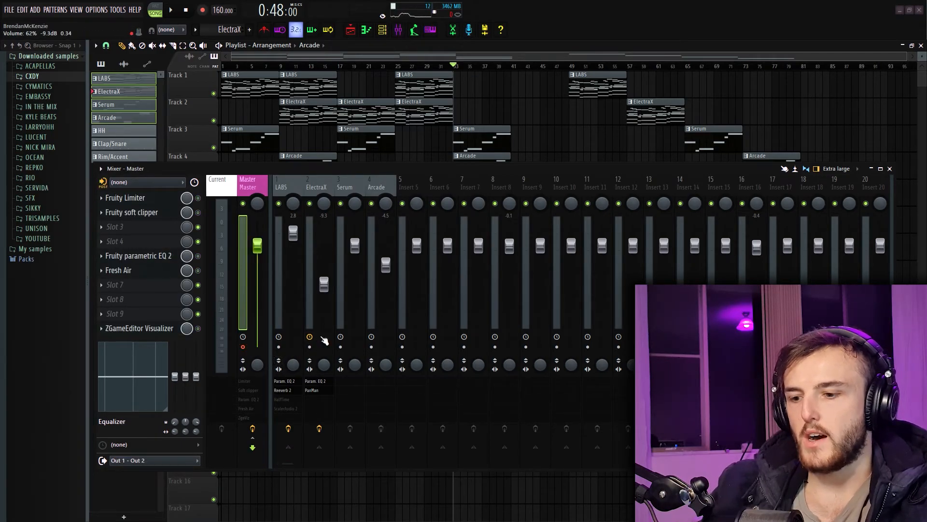
# Step: Render the armed Master track to audio and title the recorded sample "Down Below (itsbrezie) - 160BPM Fmin"
pyautogui.hotkey('alt', 'r')
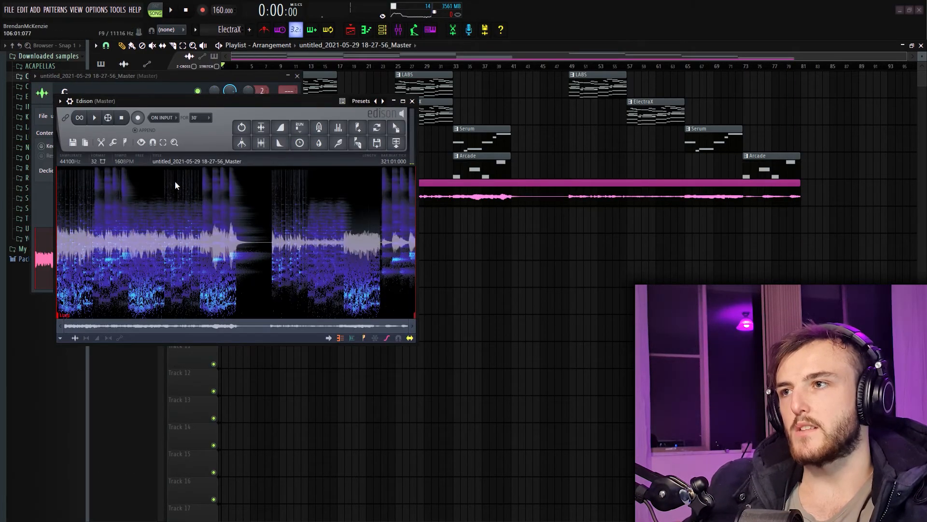
pyautogui.click(208, 165)
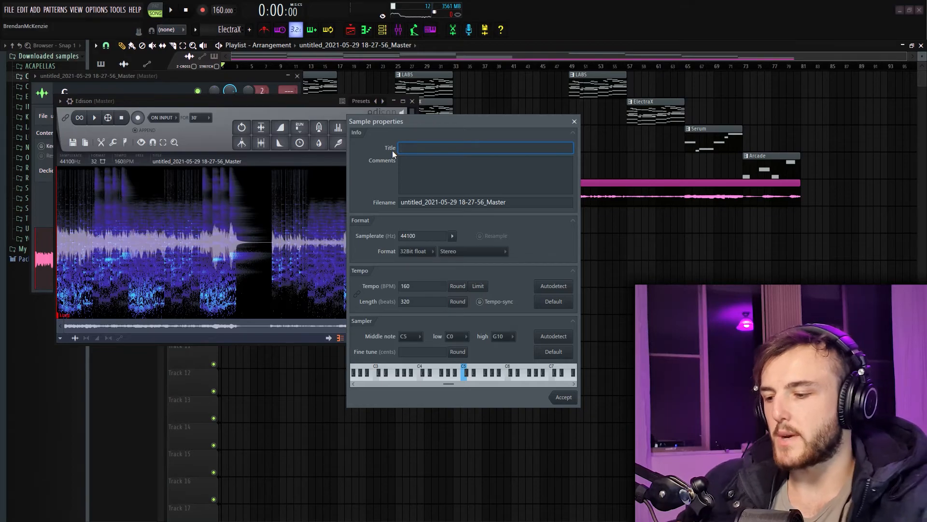
pyautogui.write('Down Below (itsbrezie) -')
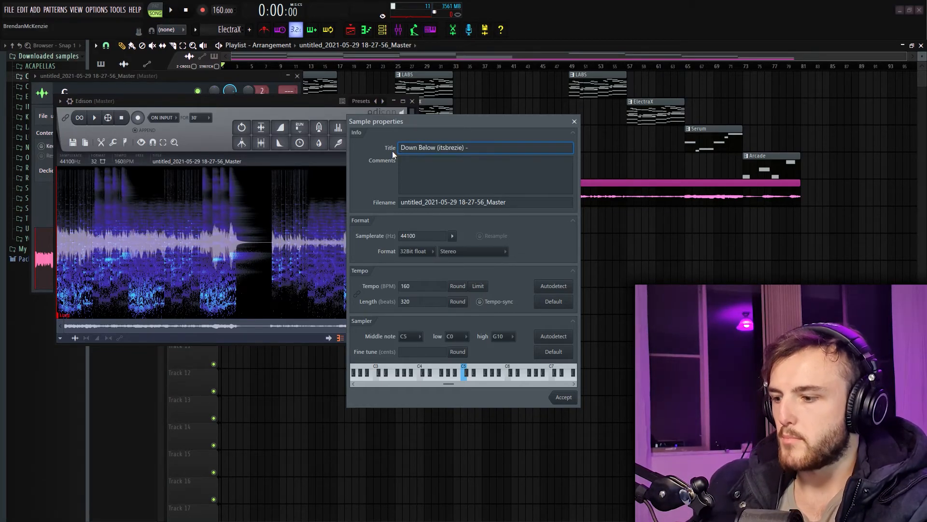
pyautogui.write(' 160BPM Fmin')
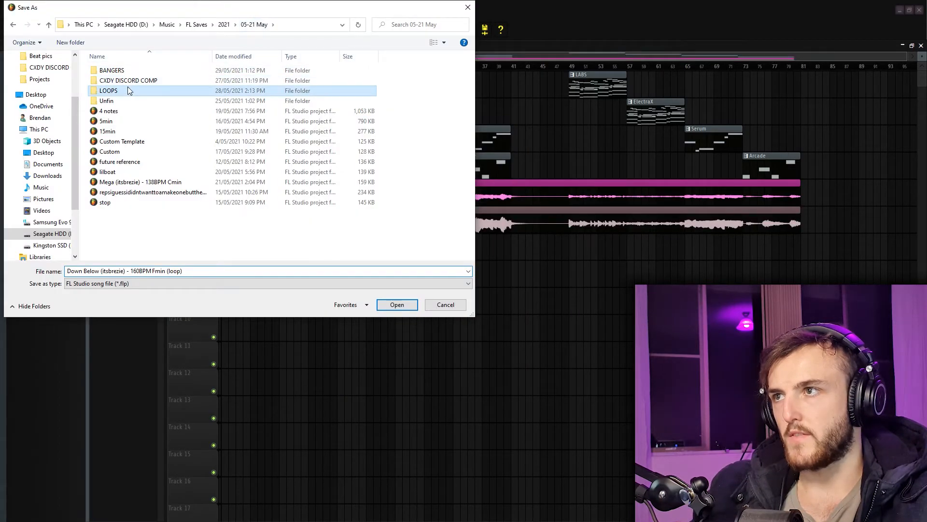
# Step: Save the project in the LOOPS folder as "Down Below (itsbrezie) - 160BPM Fmin (loop)" and start a new project from the Custom template
pyautogui.doubleClick(128, 89)
pyautogui.click(404, 307)
pyautogui.click(23, 11)
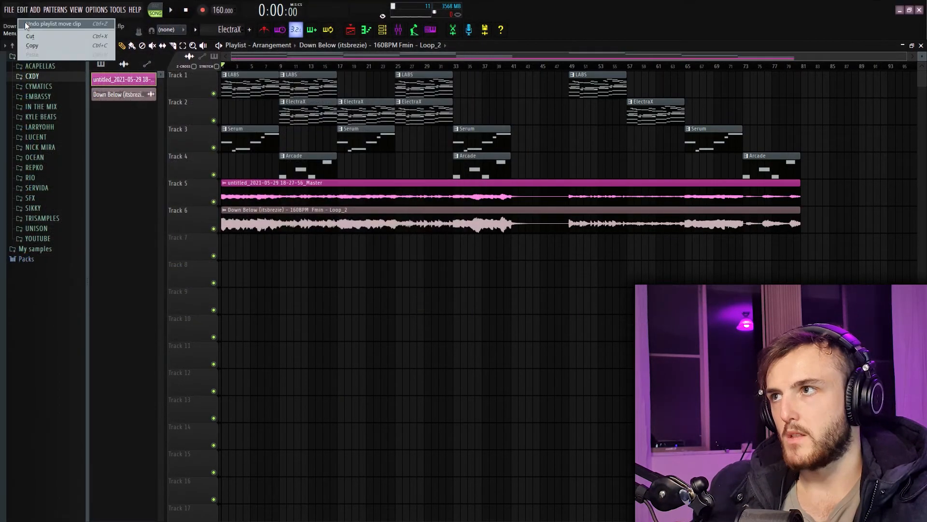
pyautogui.click(24, 22)
pyautogui.click(11, 11)
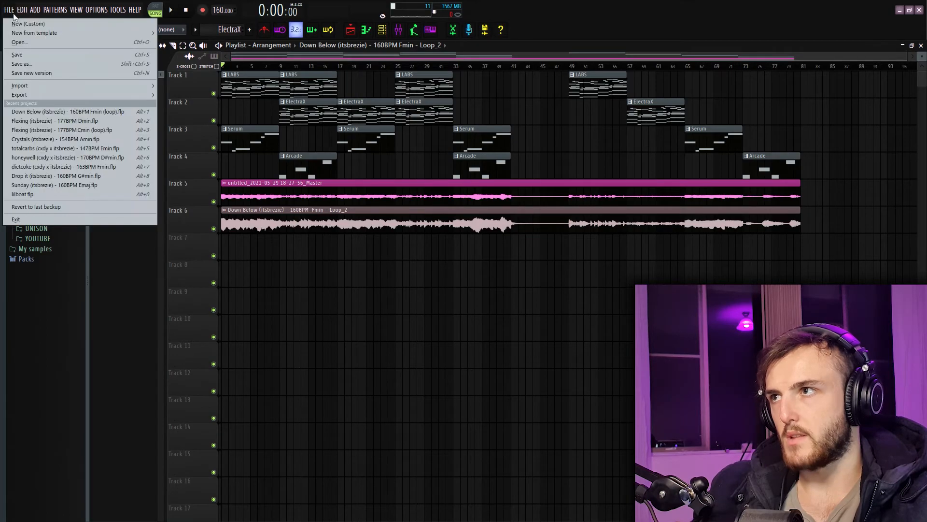
pyautogui.click(27, 23)
pyautogui.click(500, 294)
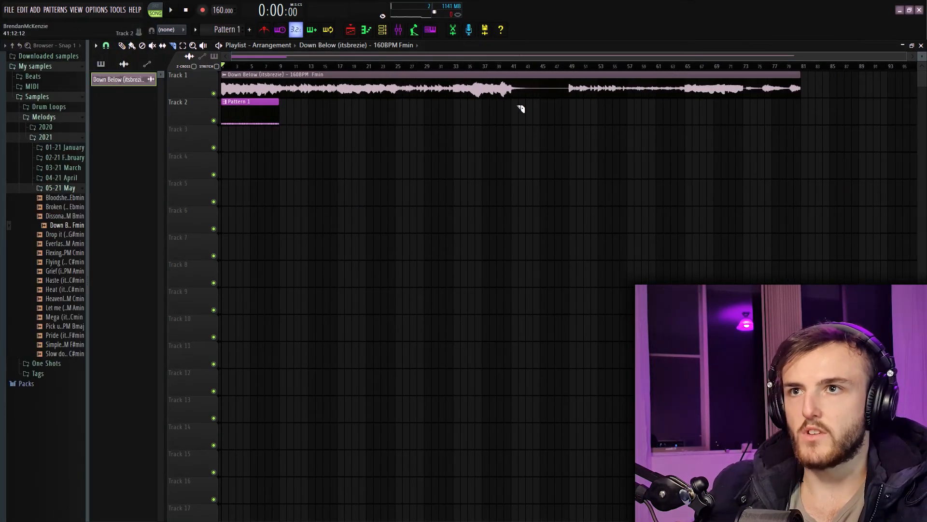
# Step: Arrange the Down Below audio on Track 1 up to bar 49, delete the leftover audio, and repeat Pattern 1 beneath it
pyautogui.press('p')
pyautogui.rightClick(587, 90)
pyautogui.moveTo(441, 79); pyautogui.dragTo(448, 79)
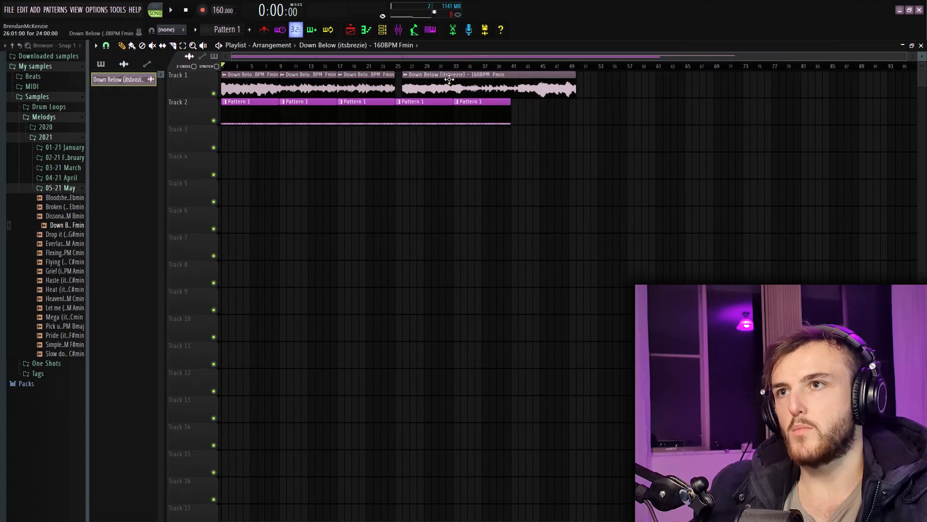
pyautogui.hotkey('ctrl', 'b')
pyautogui.hotkey('ctrl', 'd')
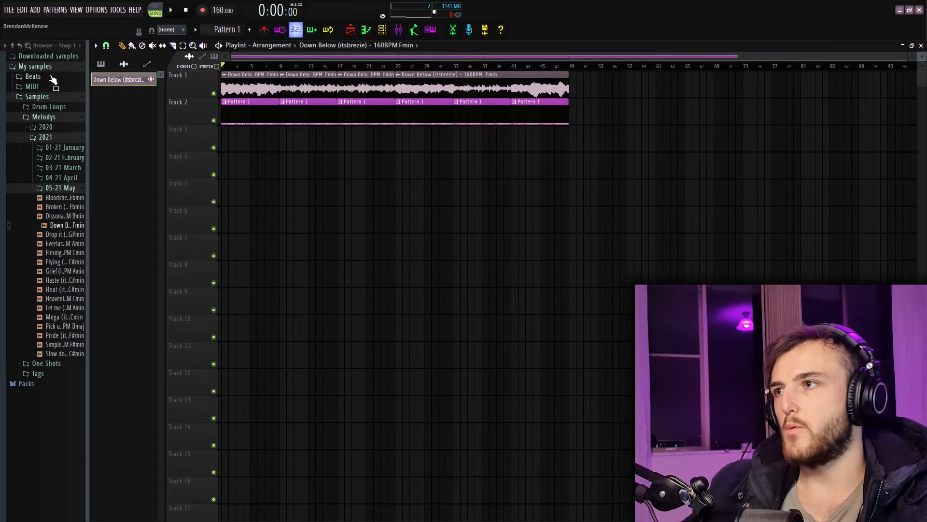
# Step: Load the Trap HH sample from the CXDY Go To drum kit's Hi Hats folder onto the hi-hat channel and play the arrangement
pyautogui.click(68, 59)
pyautogui.click(45, 78)
pyautogui.click(55, 97)
pyautogui.click(58, 87)
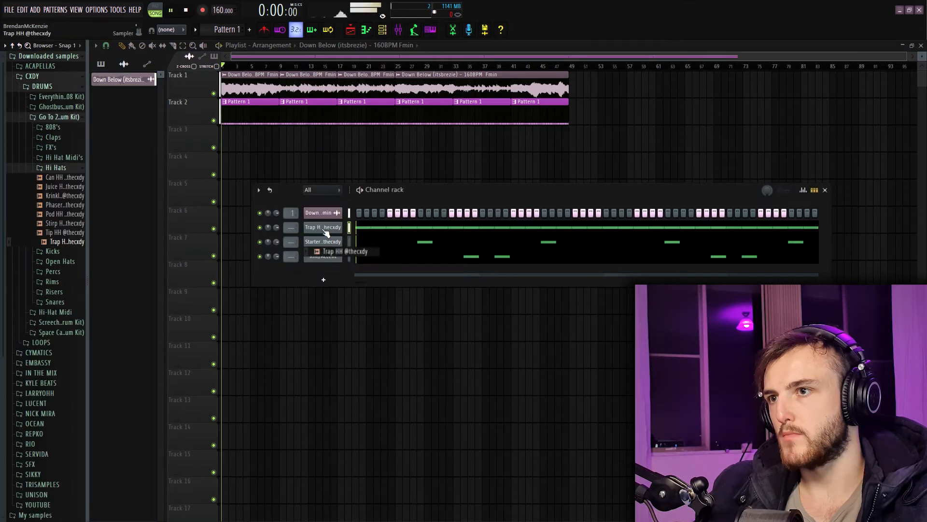
pyautogui.moveTo(67, 241); pyautogui.dragTo(324, 231)
pyautogui.press('space')
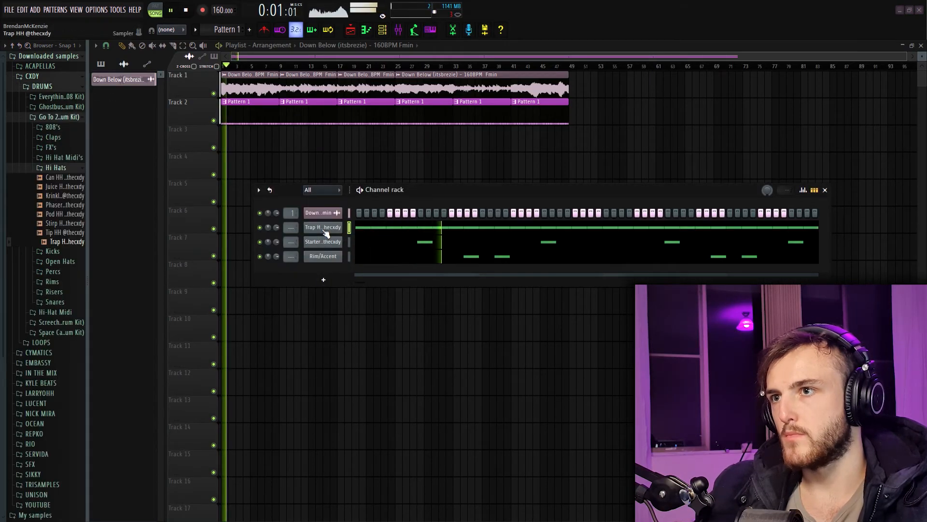
# Step: Increase the fade-out of the Trap HH sample in its precomputed effects
pyautogui.click(360, 229)
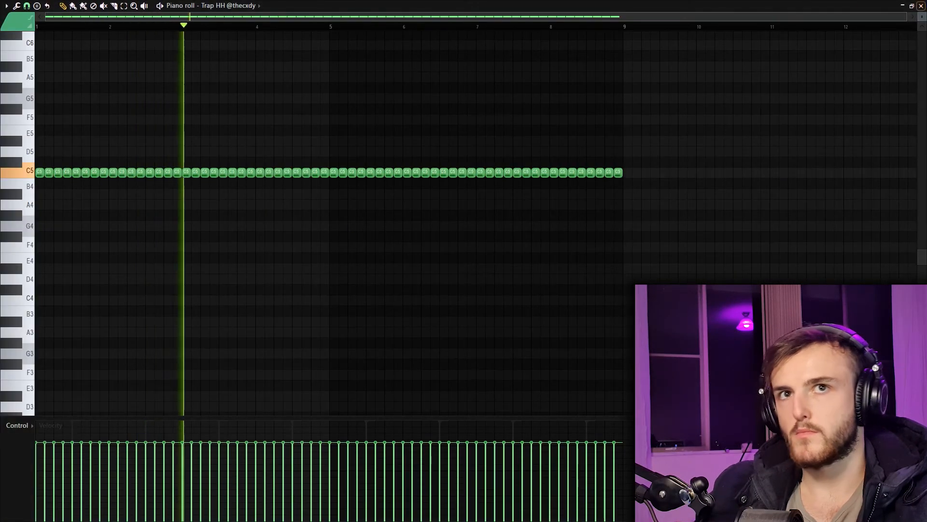
pyautogui.click(921, 6)
pyautogui.click(334, 229)
pyautogui.moveTo(233, 196); pyautogui.dragTo(234, 172)
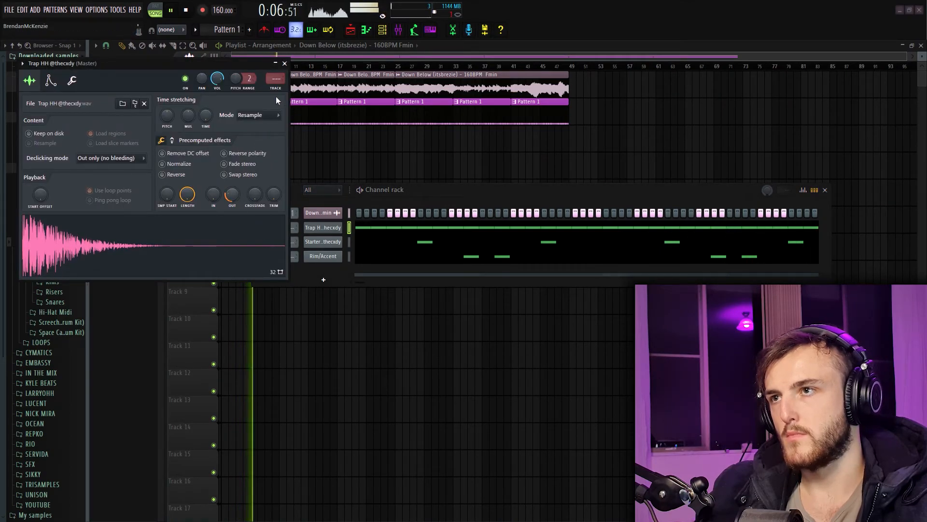
pyautogui.click(284, 64)
# Step: Draw rising velocity ramps on the Trap HH rolls in bars 1, 3 and 5, and open the choice of note property to edit
pyautogui.click(360, 238)
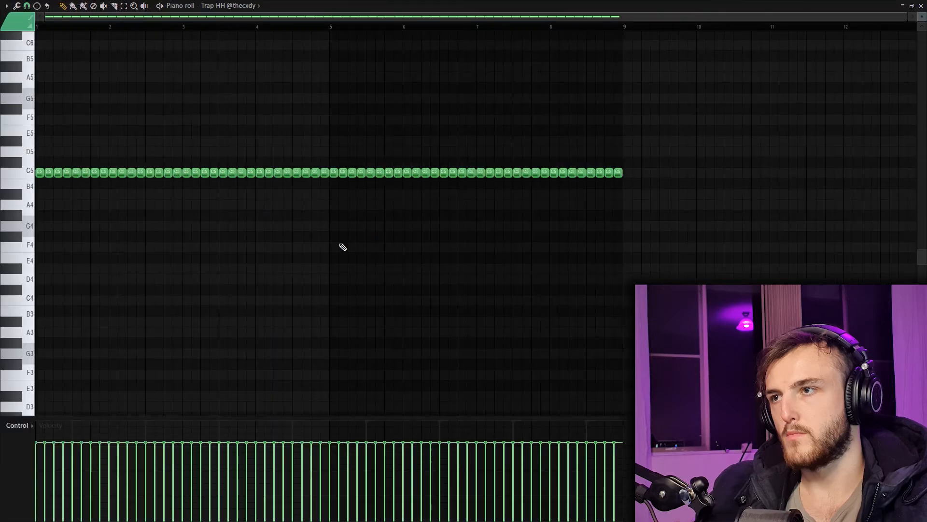
pyautogui.moveTo(676, 198); pyautogui.dragTo(657, 227)
pyautogui.moveTo(474, 198); pyautogui.dragTo(457, 227)
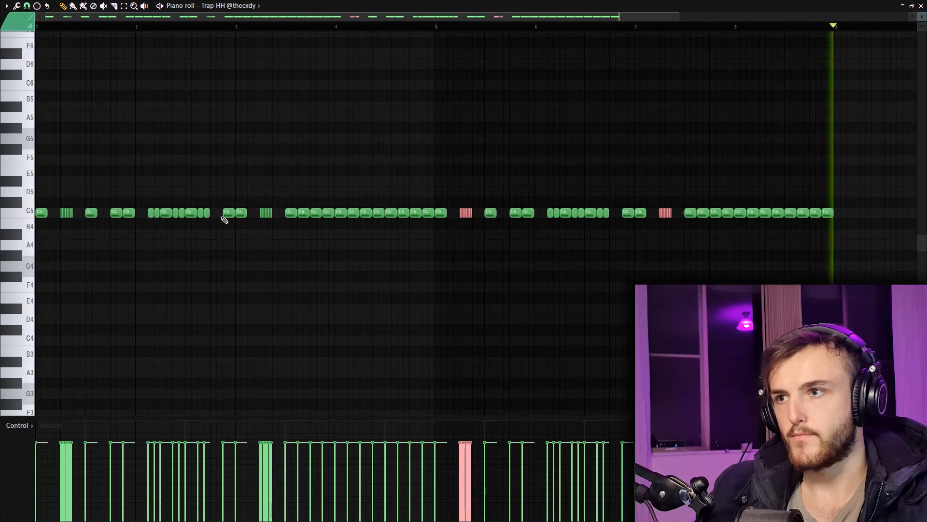
pyautogui.moveTo(274, 205); pyautogui.dragTo(254, 225)
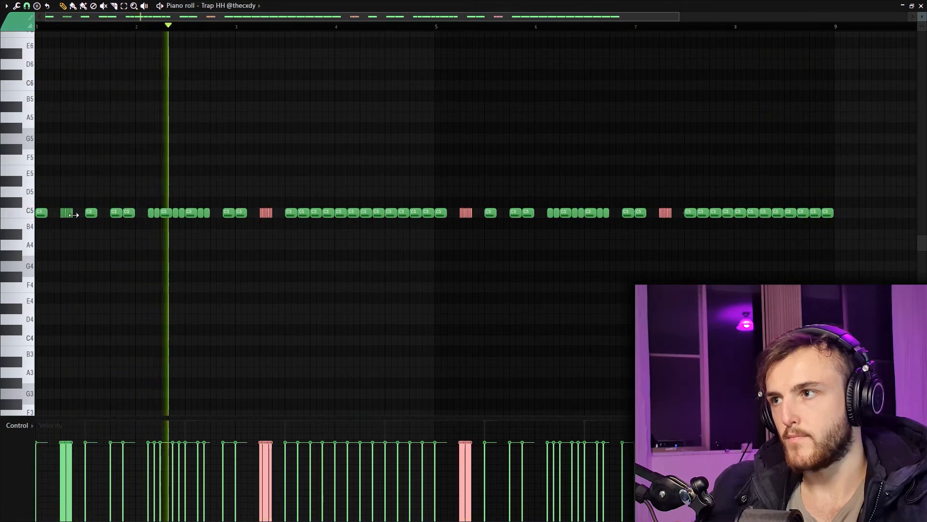
pyautogui.moveTo(76, 207); pyautogui.dragTo(56, 223)
pyautogui.moveTo(68, 470); pyautogui.dragTo(80, 447)
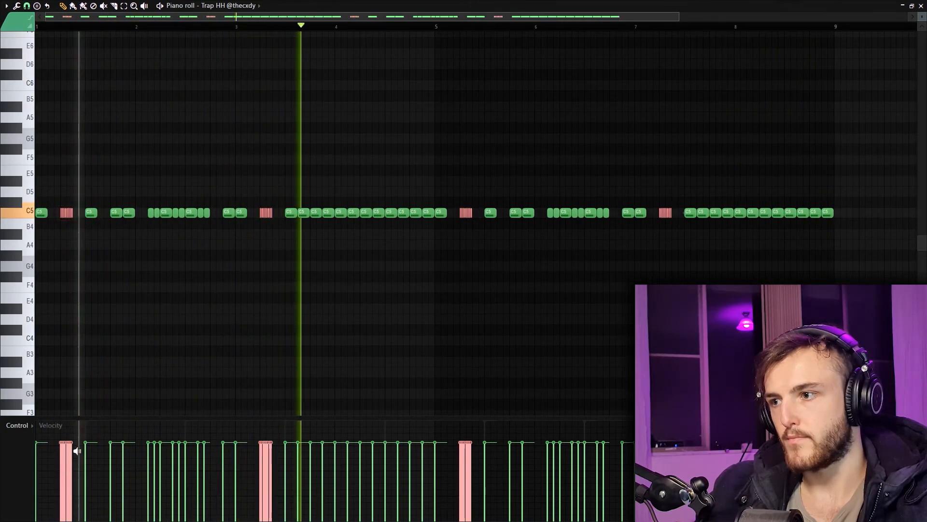
pyautogui.moveTo(58, 486); pyautogui.dragTo(92, 444)
pyautogui.moveTo(257, 462); pyautogui.dragTo(274, 446)
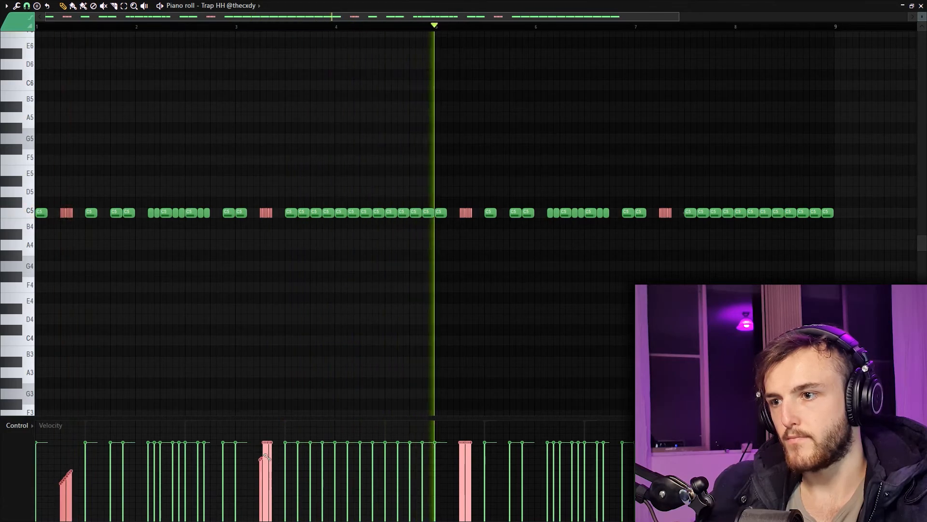
pyautogui.moveTo(457, 474); pyautogui.dragTo(473, 461)
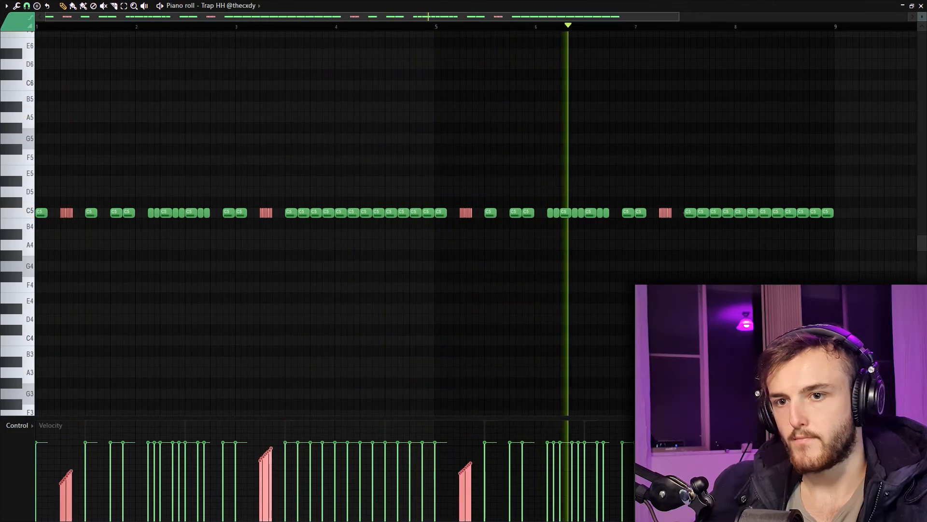
pyautogui.click(18, 425)
pyautogui.click(24, 444)
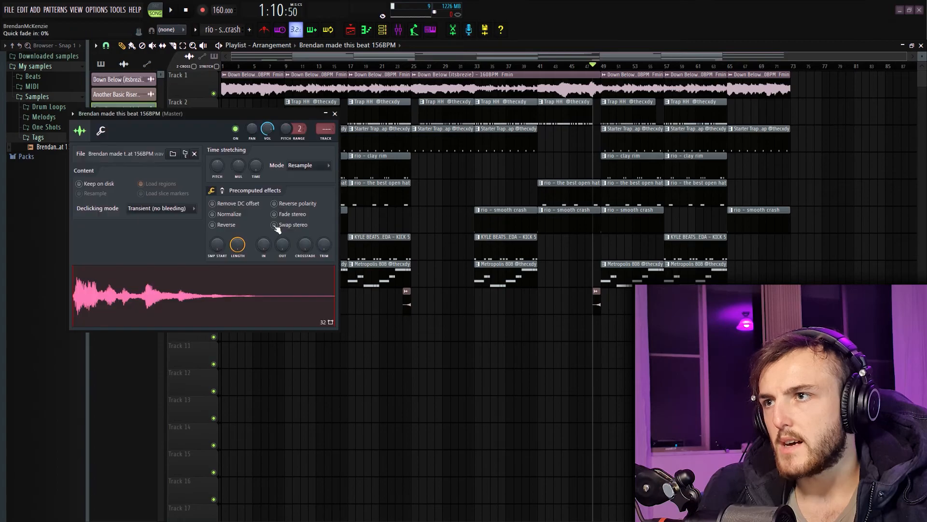
# Step: Change the time-stretching mode of the producer tag sample and open the options for its stretch time
pyautogui.click(329, 166)
pyautogui.click(305, 257)
pyautogui.rightClick(253, 168)
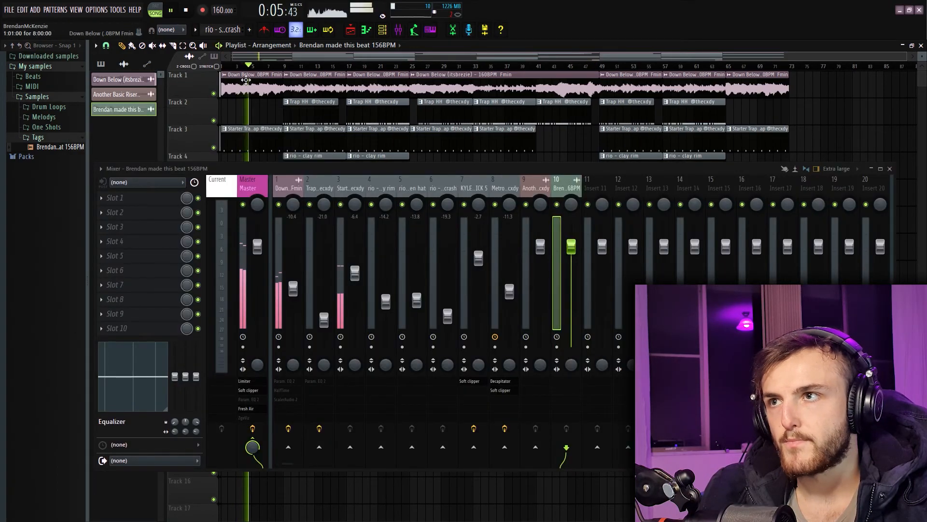
# Step: Lower the producer tag's mixer track to about -13.9 dB and play back its entry in the intro
pyautogui.moveTo(571, 246); pyautogui.dragTo(577, 308)
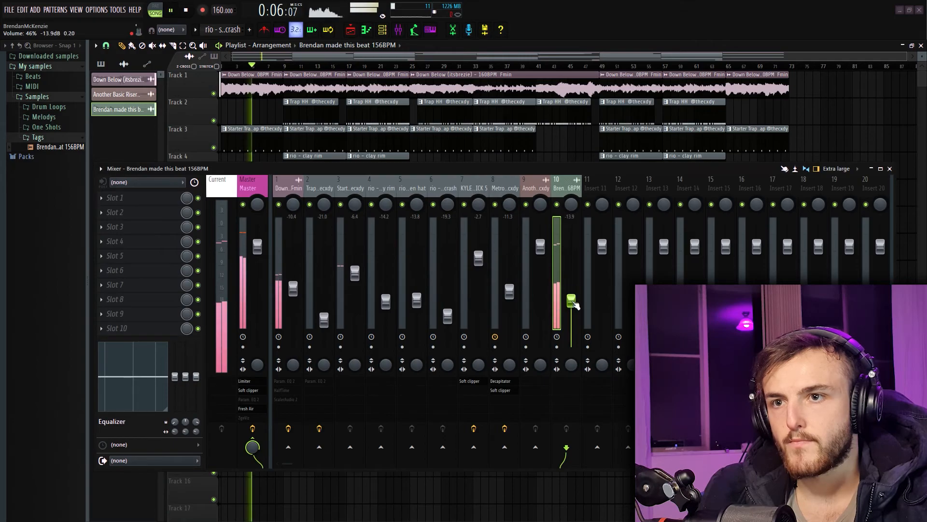
pyautogui.press('space')
pyautogui.press('space')
pyautogui.press('F9')
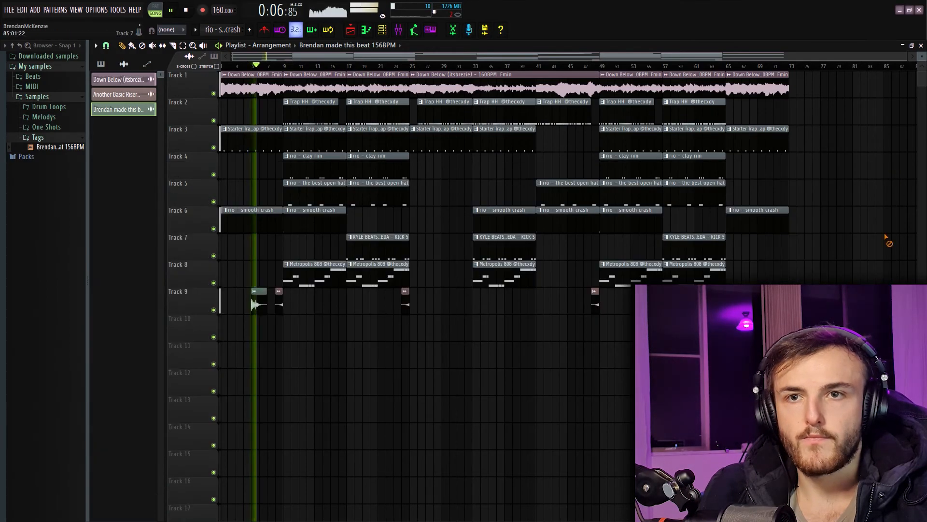
pyautogui.press('space')
# Step: Check the pitch of the Metropolis 808 sample by running pitch region detection on it in the audio editor
pyautogui.press('F6')
pyautogui.click(323, 315)
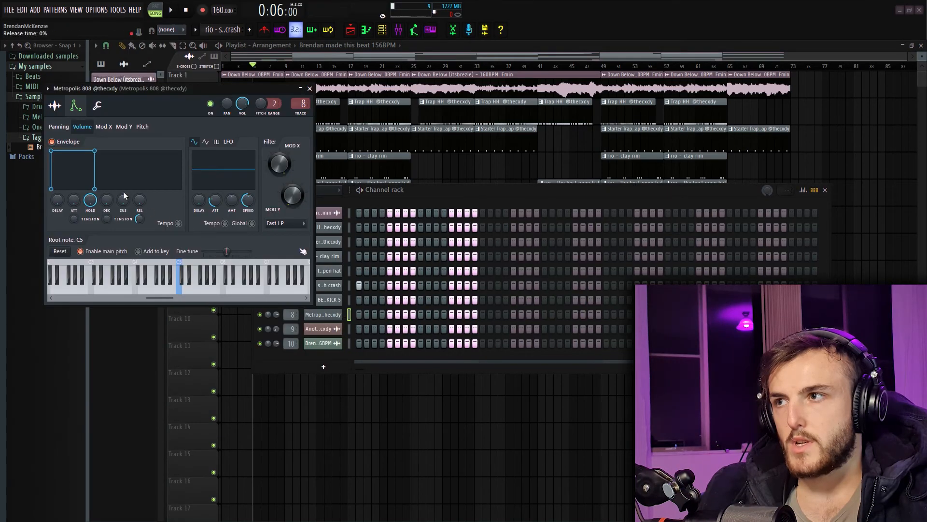
pyautogui.click(55, 105)
pyautogui.rightClick(144, 266)
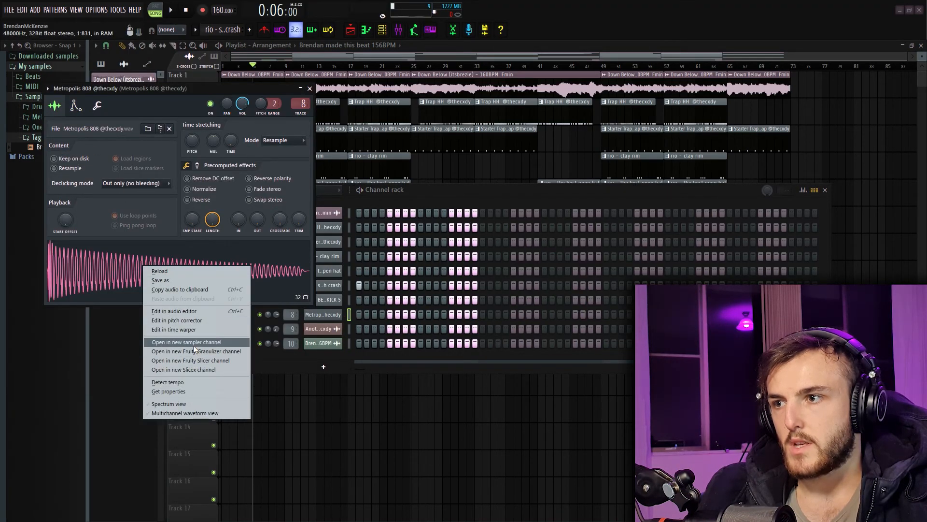
pyautogui.click(187, 310)
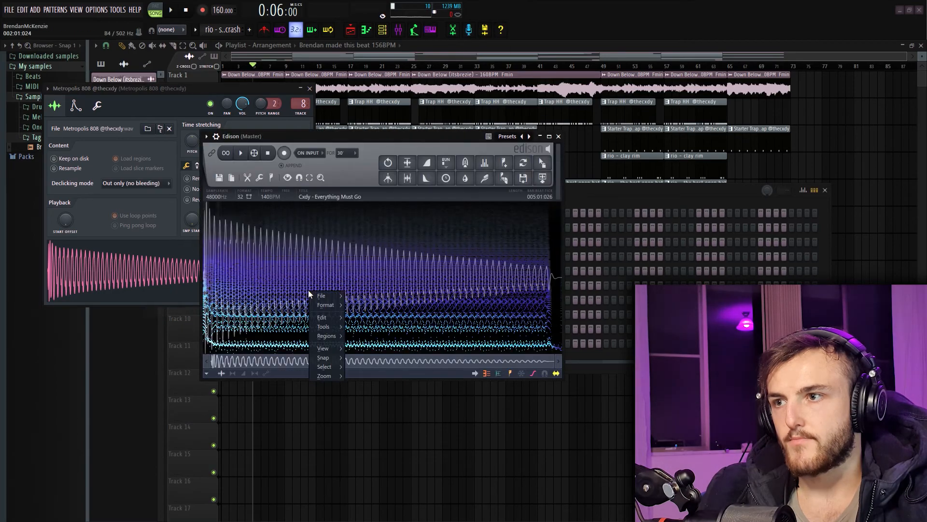
pyautogui.moveTo(327, 336)
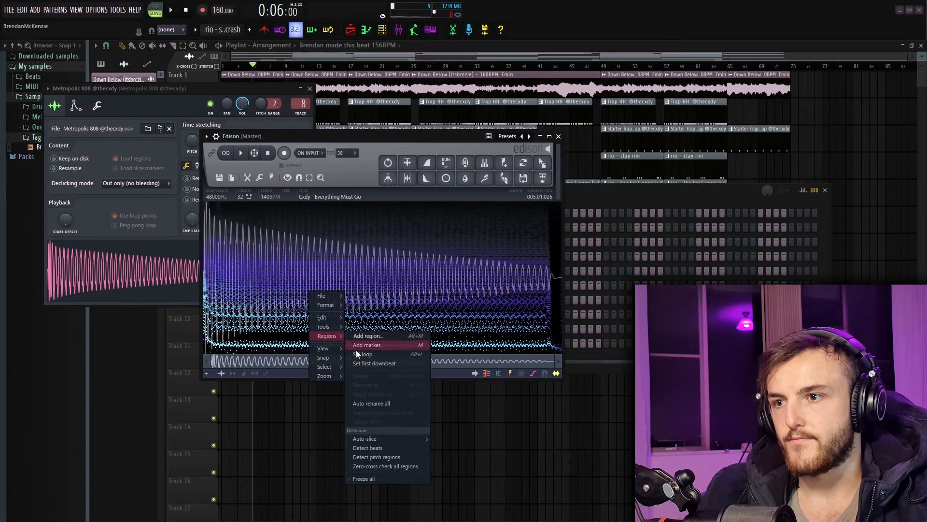
pyautogui.click(386, 457)
pyautogui.click(559, 137)
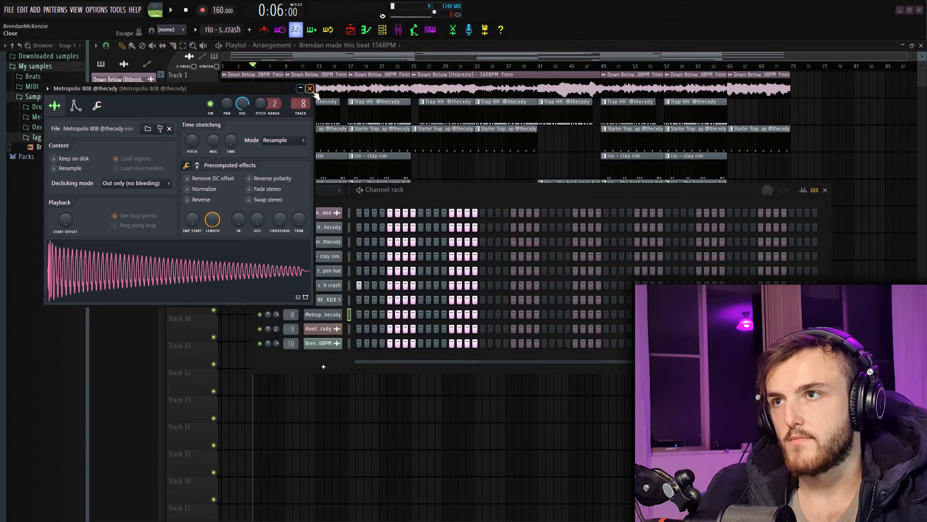